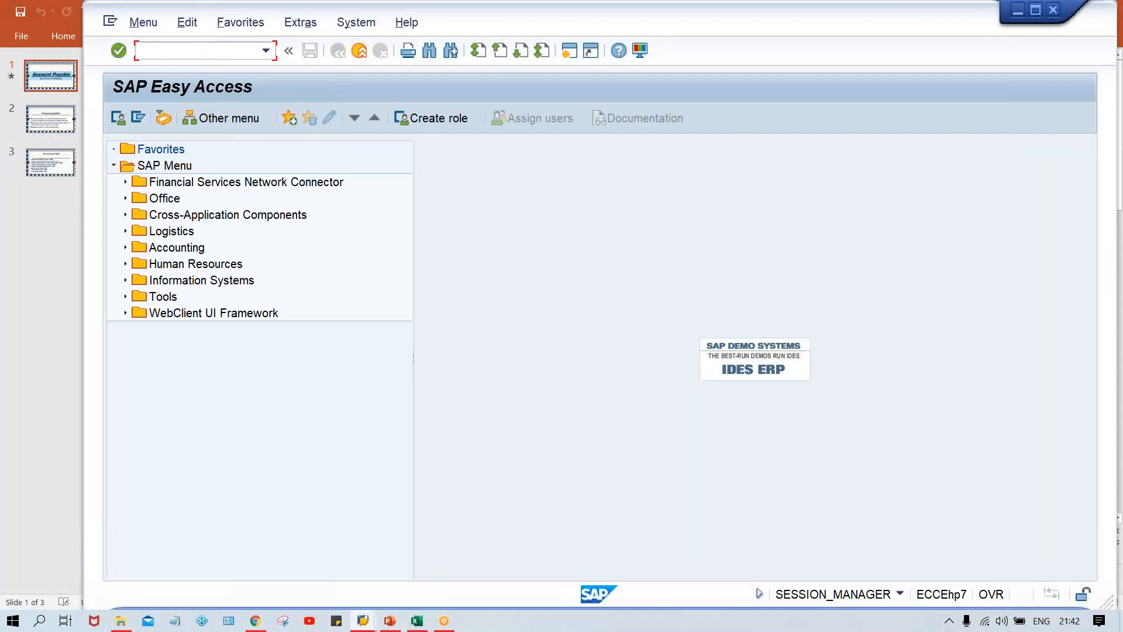
- Open the vendor invoice entry transaction FB60
text(/NF60)
key(Return)
text(FB60)
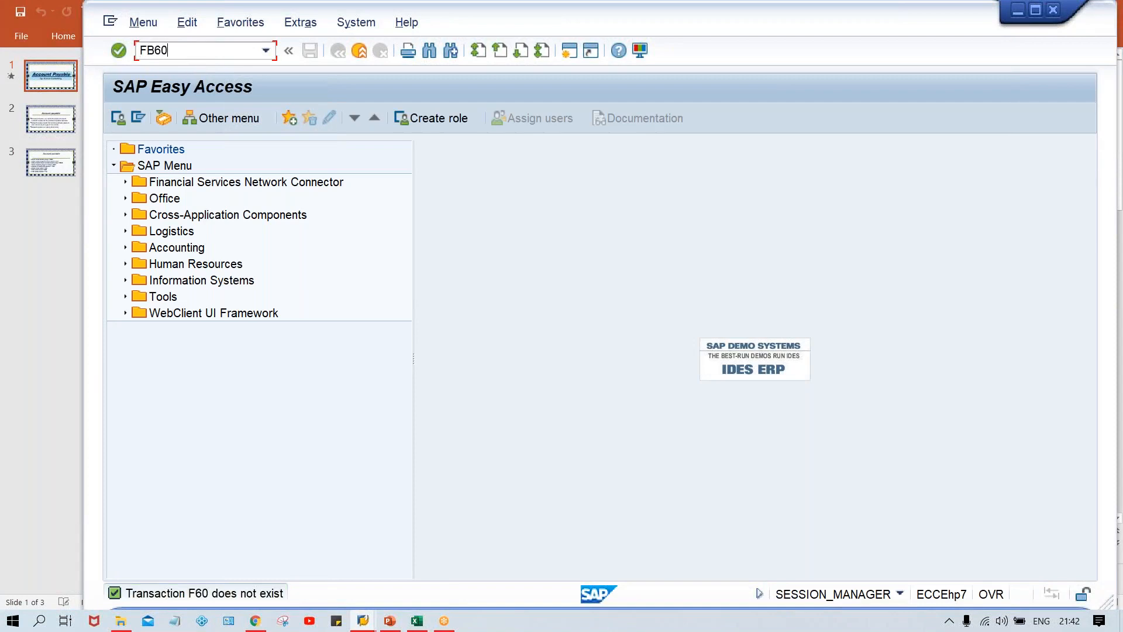
key(Return)
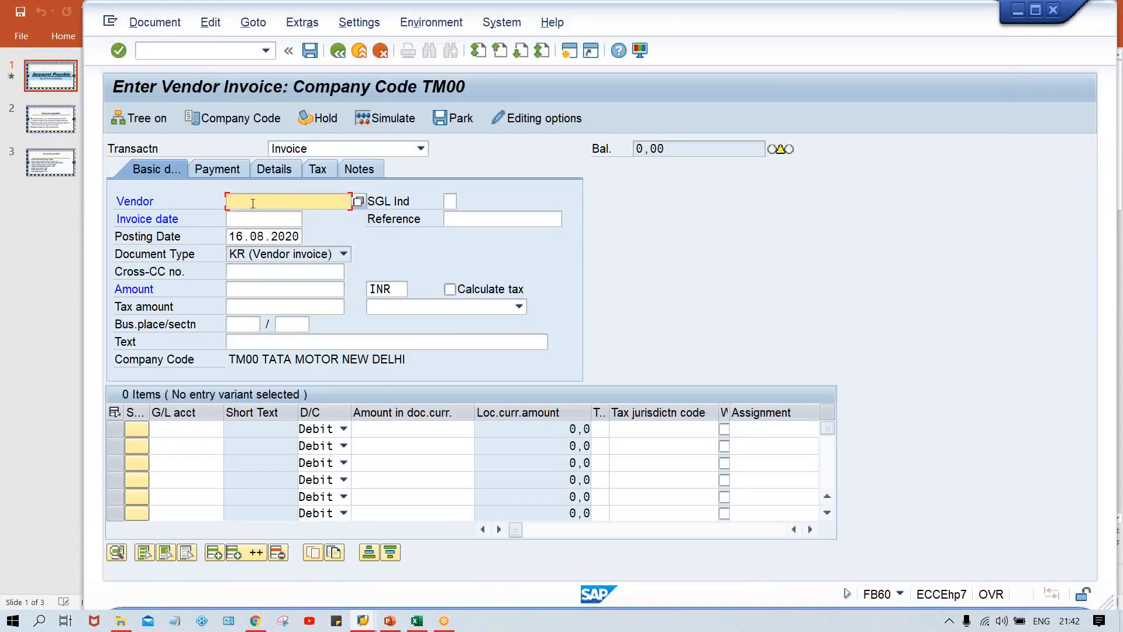
- Fill in the vendor with the first suggested number and set the invoice date to 16.08.2020
key(Down)
key(Tab)
key(Tab)
key(Tab)
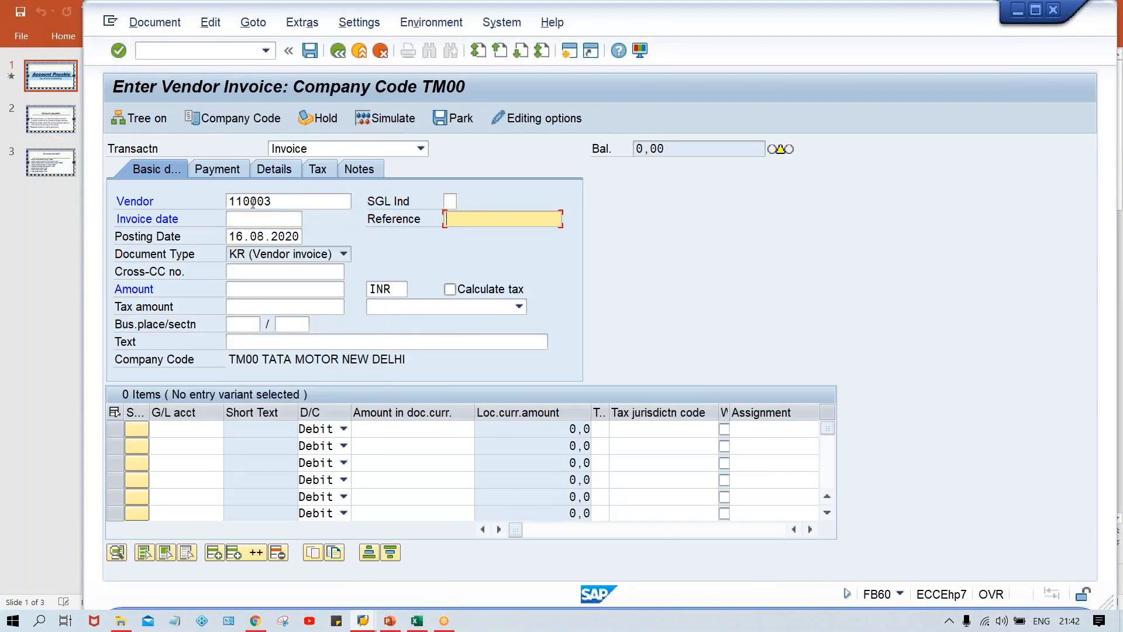
key(shift+Tab)
key(Down)
- Set the vendor invoice amount to 1500
key(Tab)
key(Tab)
key(Tab)
key(Tab)
key(Tab)
key(Tab)
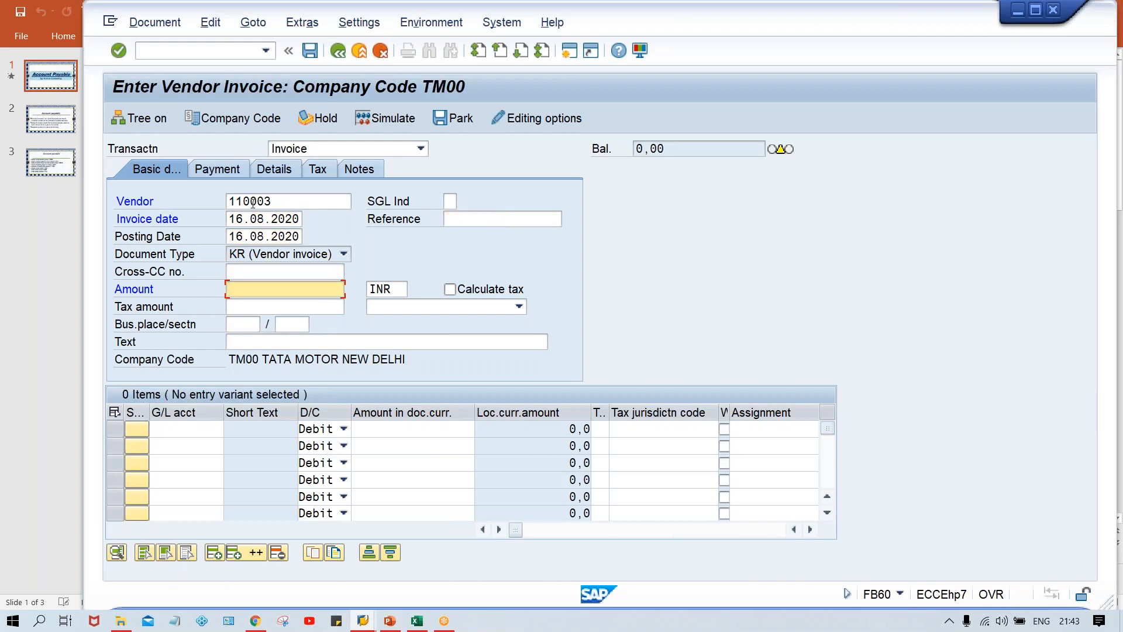
text(1500)
key(Return)
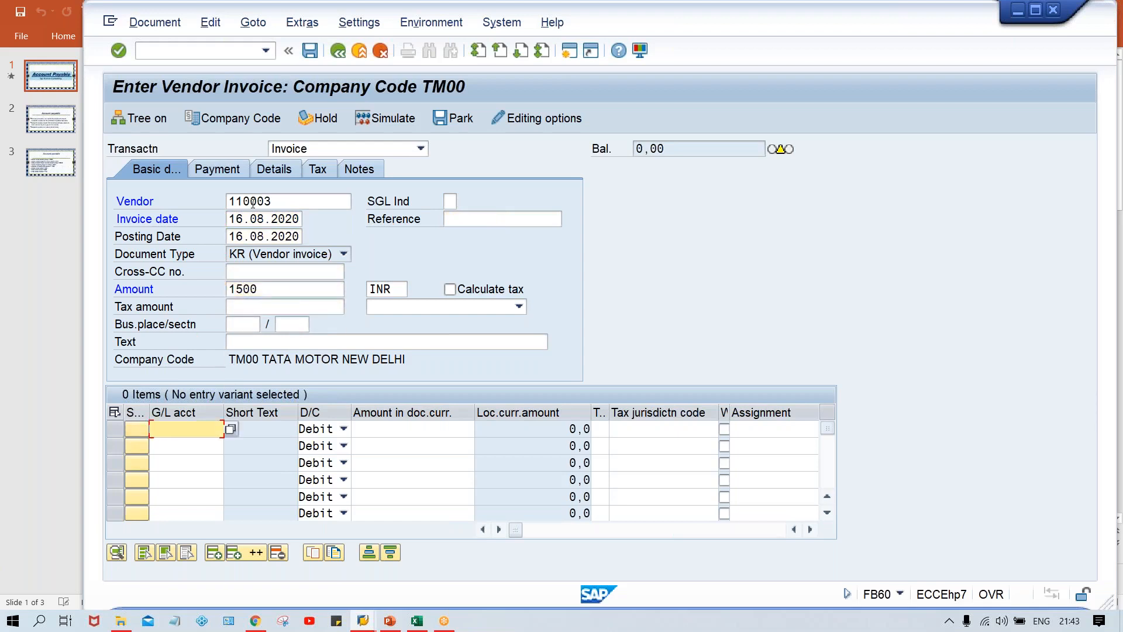
- Add a debit line of 1500 to G/L account 4000 and post the invoice
text(4000)
key(Tab)
key(Tab)
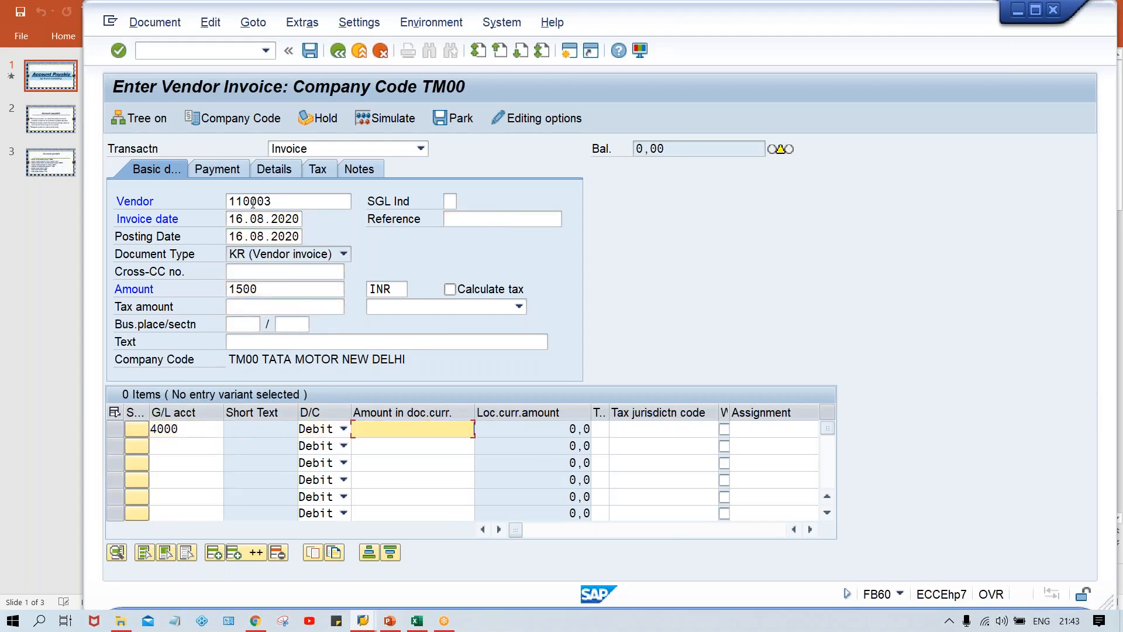
text(1500)
key(ctrl+s)
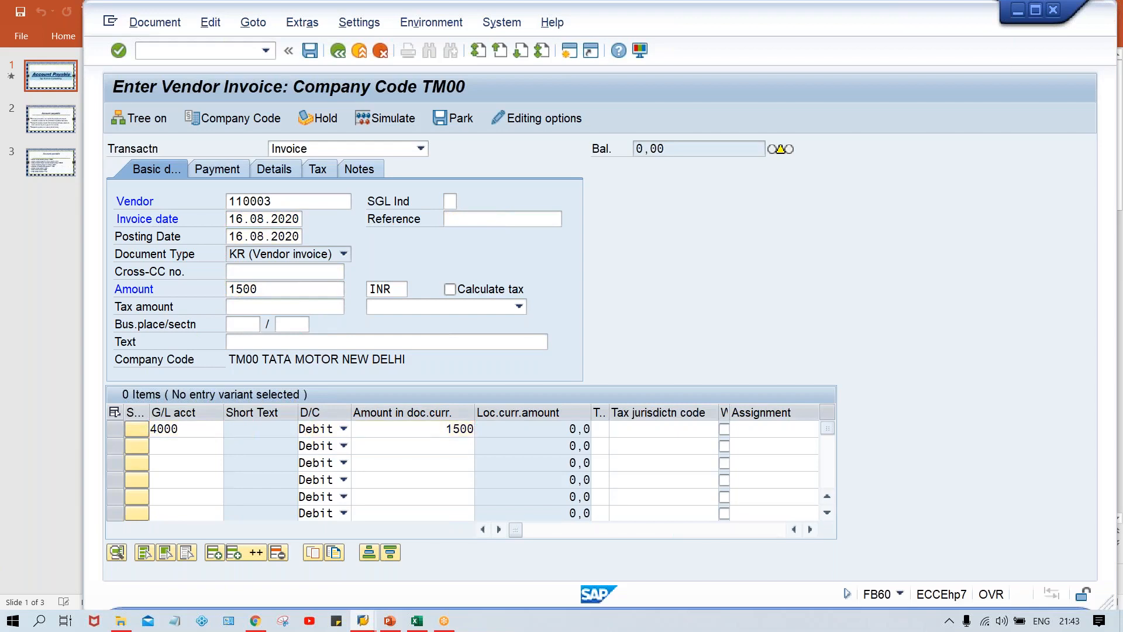
- Start a second invoice for the same vendor, reusing the first suggested number, with invoice date 16.08.2020
key(Down)
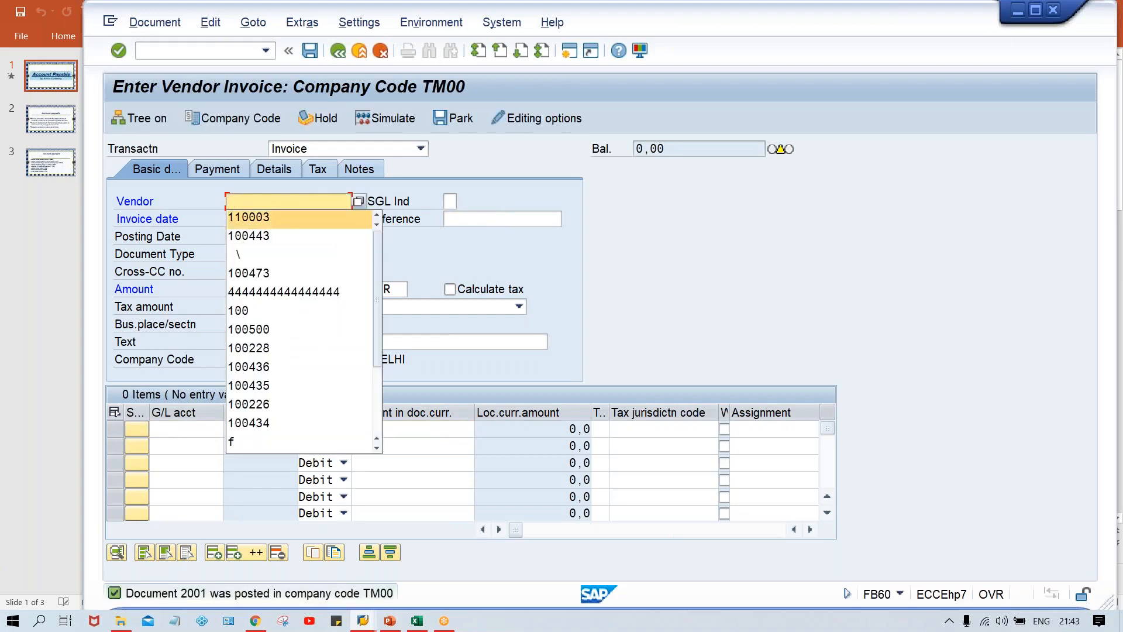
key(Return)
key(Tab)
key(Tab)
key(Down)
key(Return)
- Set the second invoice's amount to 1100
key(Tab)
key(Tab)
key(Tab)
key(Tab)
key(Tab)
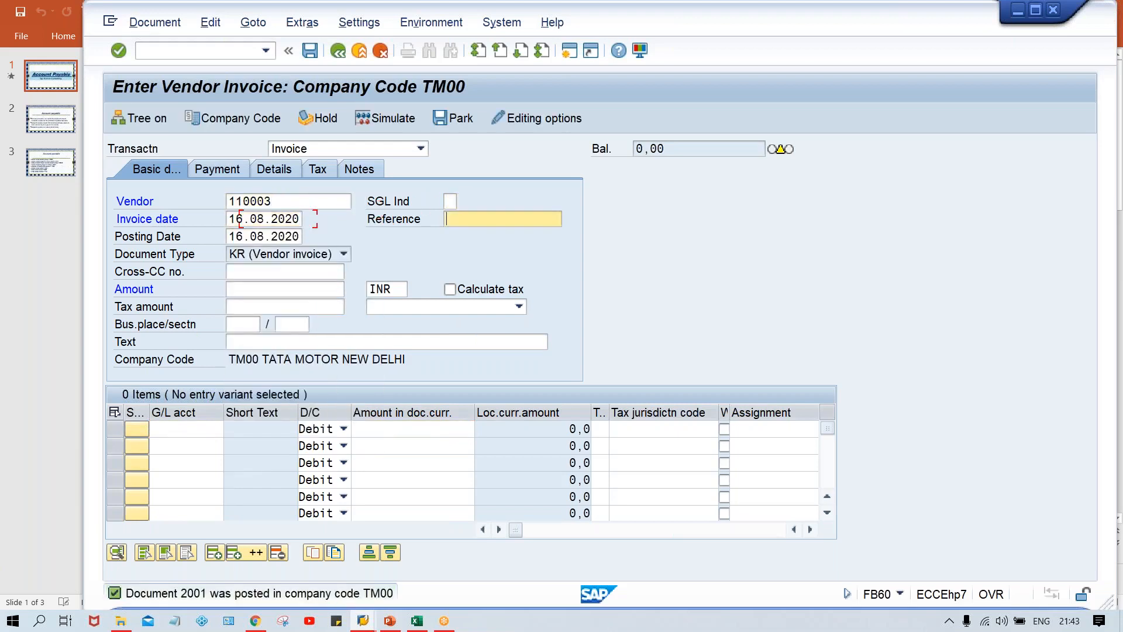
text(1000)
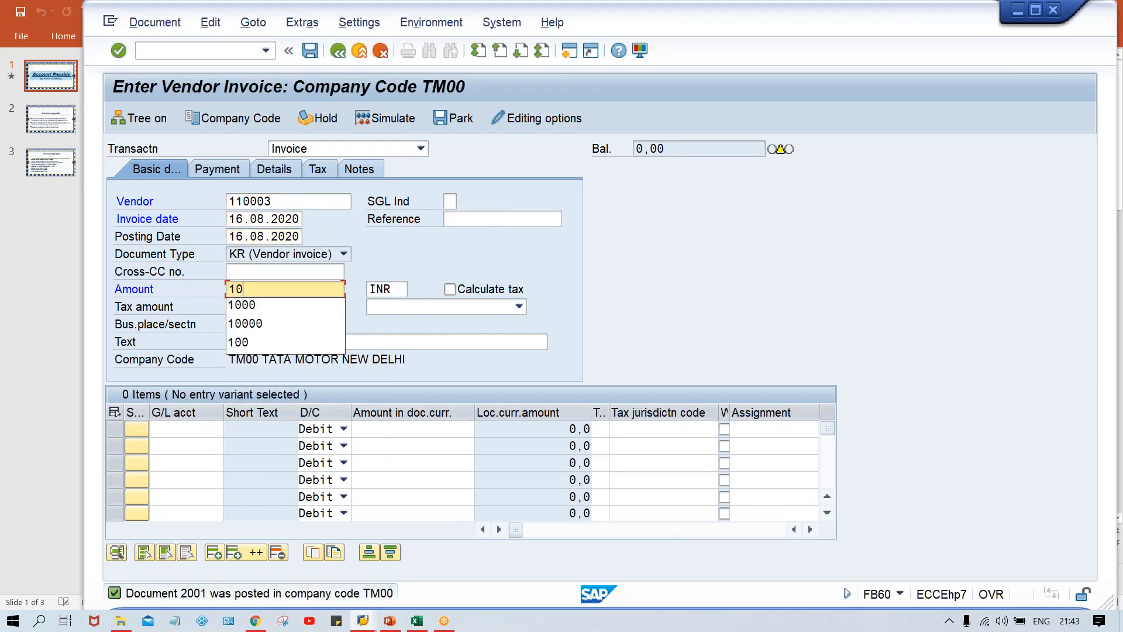
key(BackSpace)
key(BackSpace)
key(BackSpace)
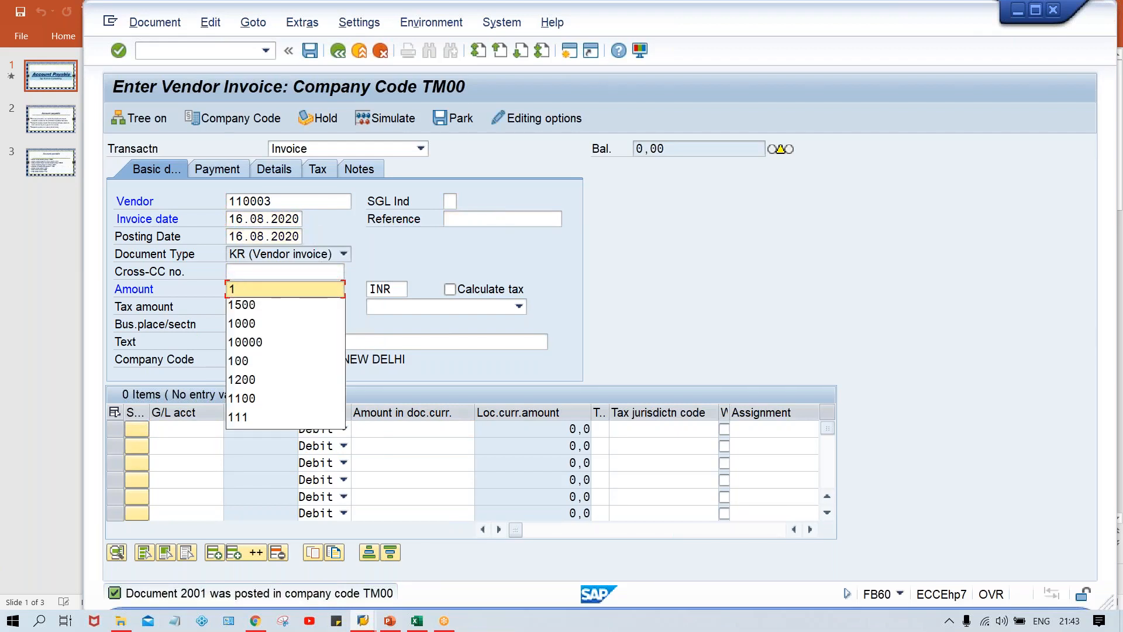
text(100)
key(ctrl+Tab)
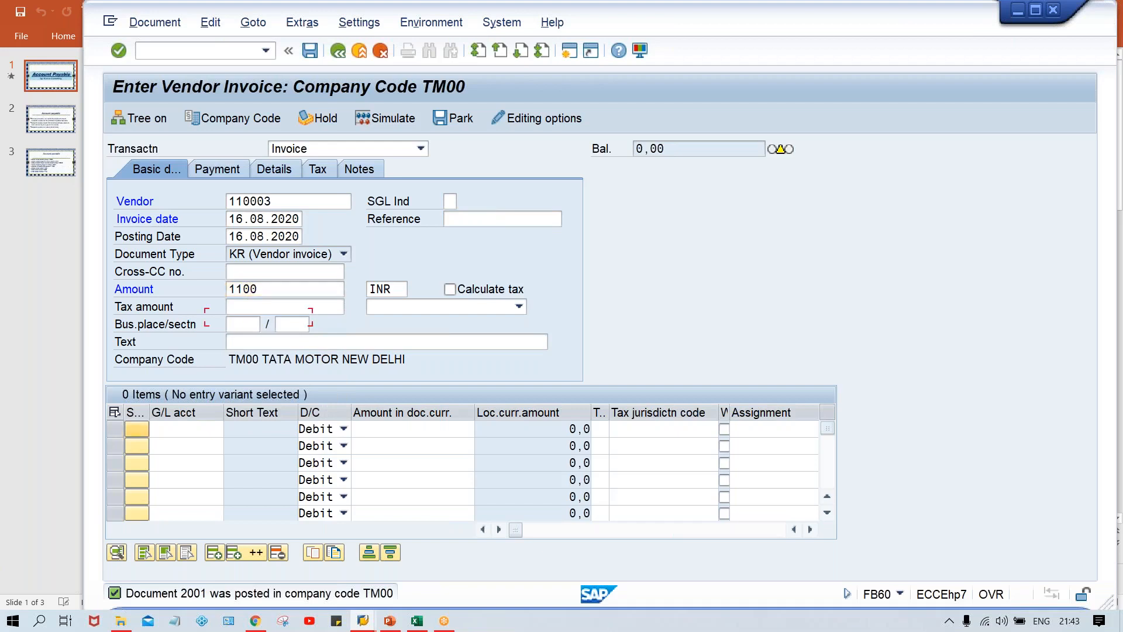
- Enter a debit line of 1100 on G/L account 4000 and post the second invoice
key(Tab)
text(4)
key(Down)
key(Return)
key(Tab)
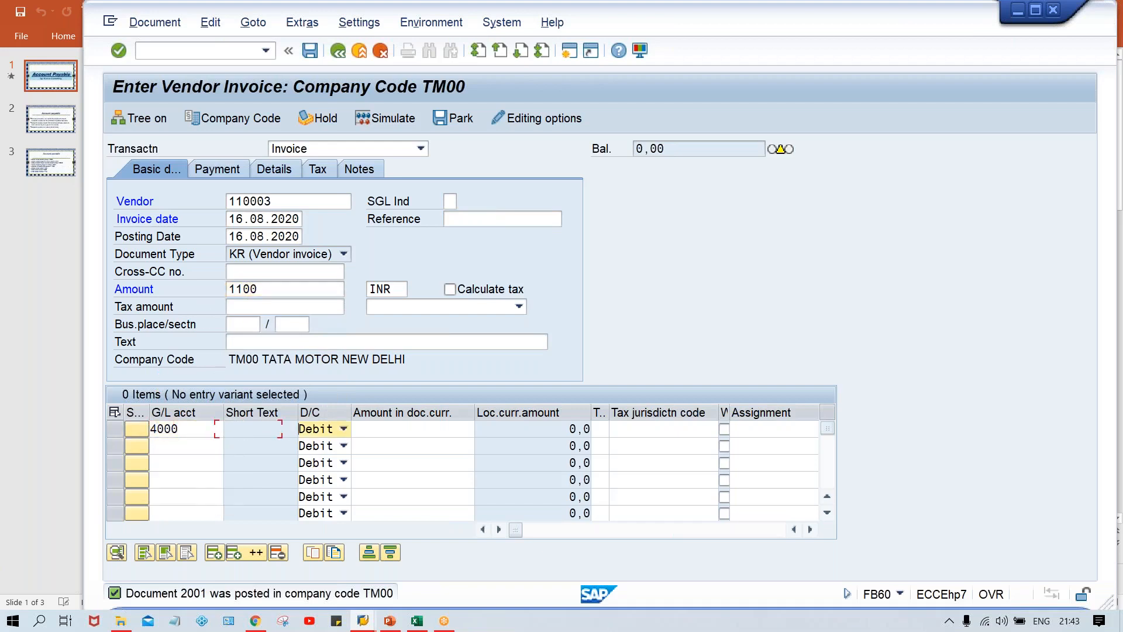
key(Tab)
text(11000)
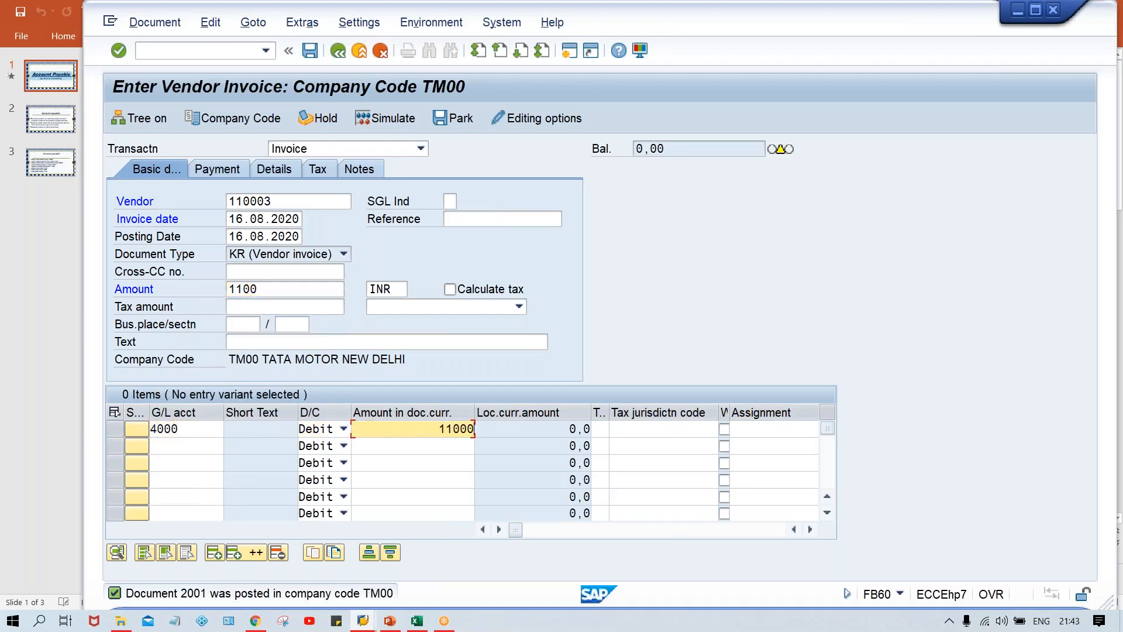
key(BackSpace)
key(ctrl+s)
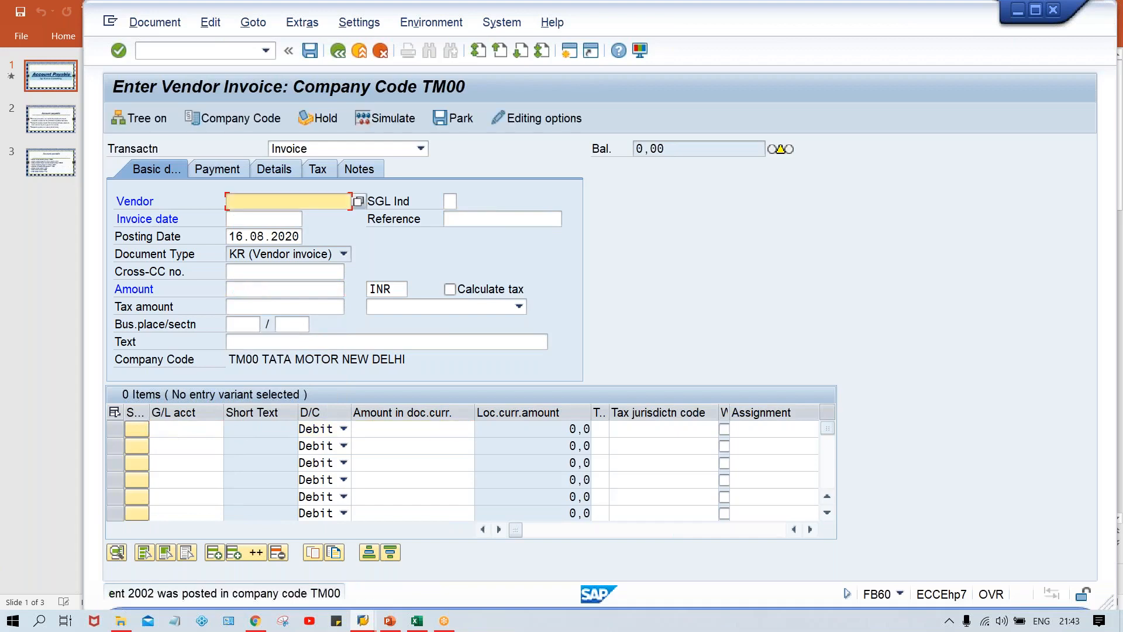
- Start a third invoice for the same vendor with the invoice date 16.08.2020
key(Down)
key(Return)
key(Tab)
key(Tab)
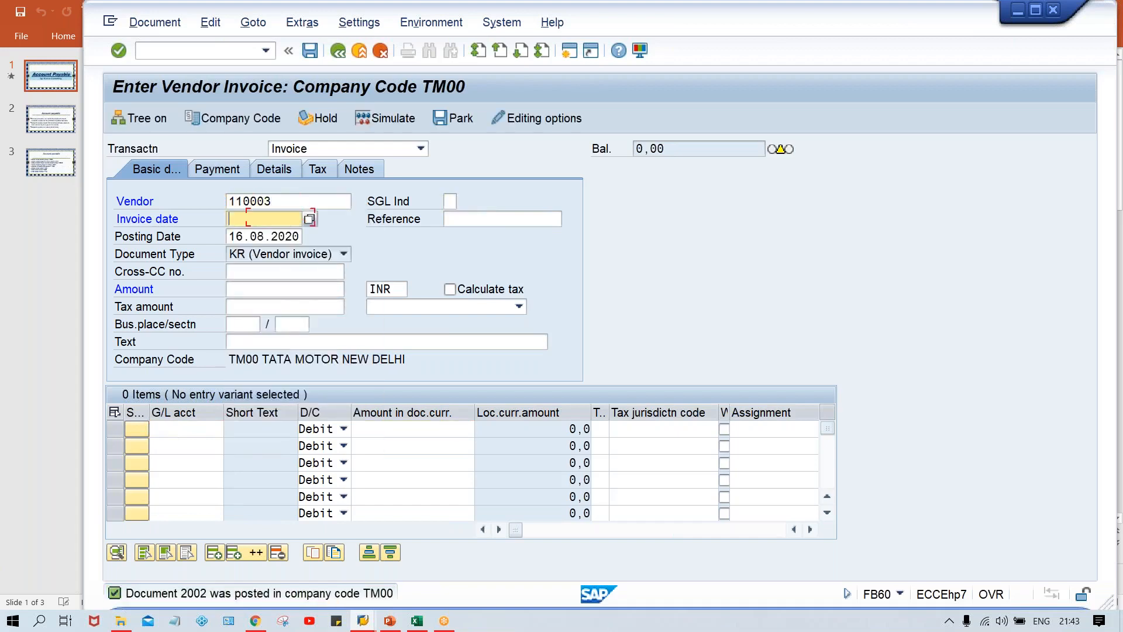
key(Down)
key(Return)
- Set the third invoice's amount to 1200
key(ctrl+Tab)
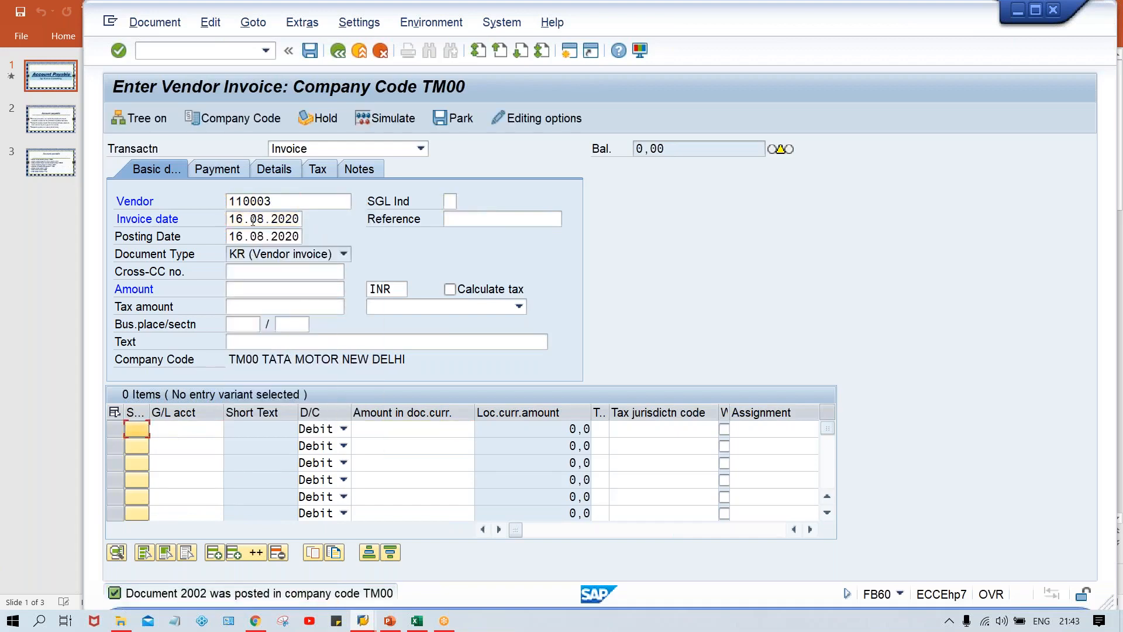
click(269, 292)
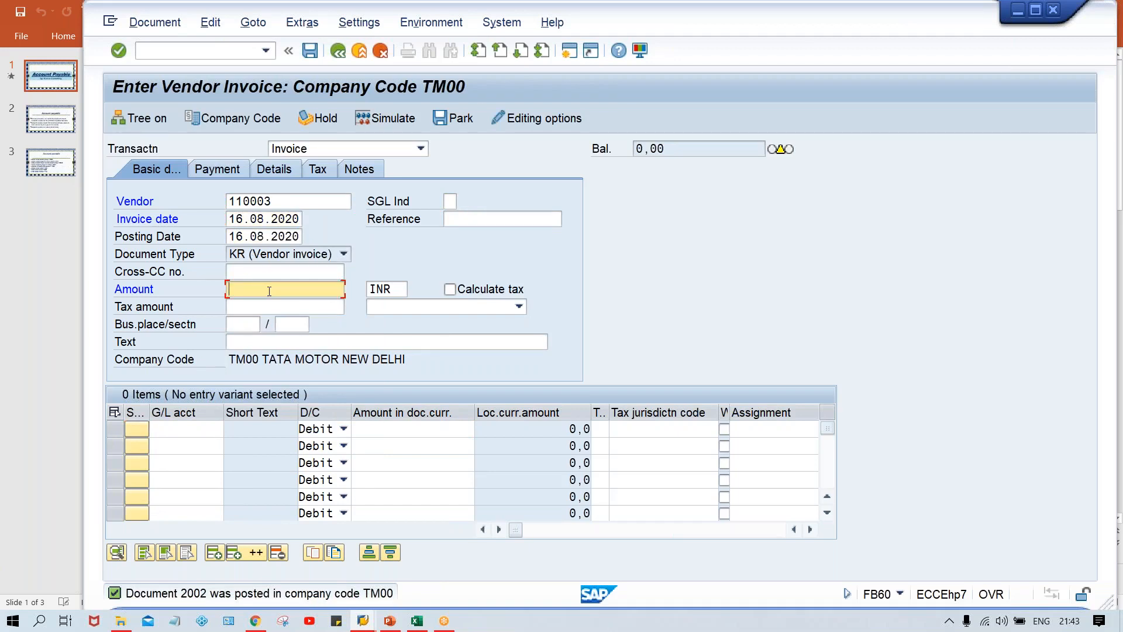
text(1200)
- Enter a debit line of 1200 on G/L account 4000 and post the third invoice
key(ctrl+Tab)
text(4000)
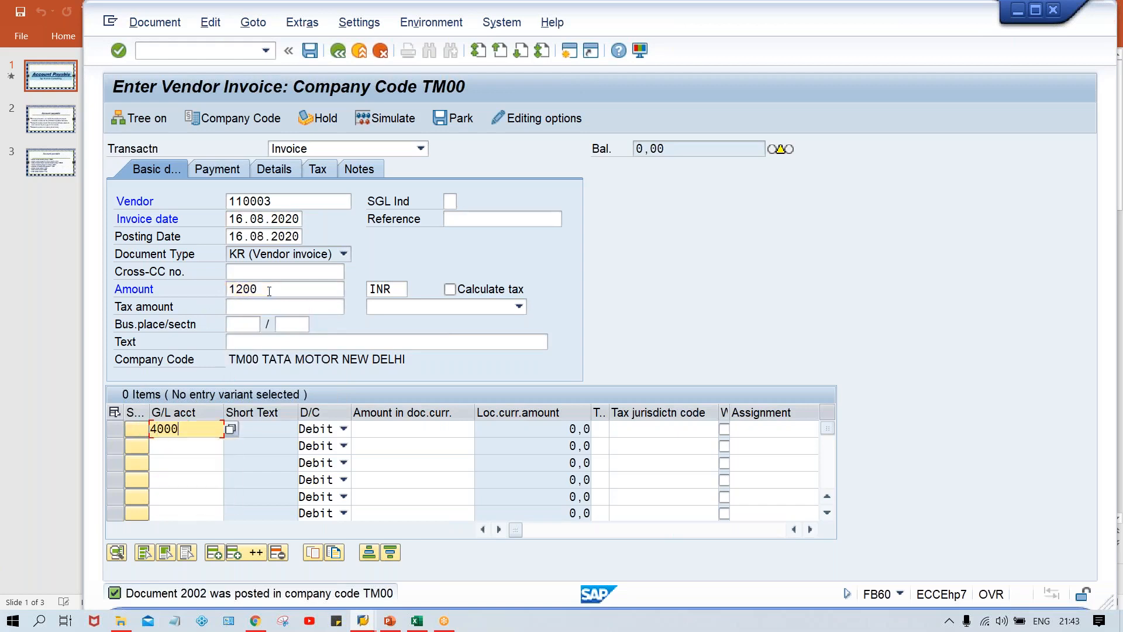
key(Tab)
key(Tab)
text(1200)
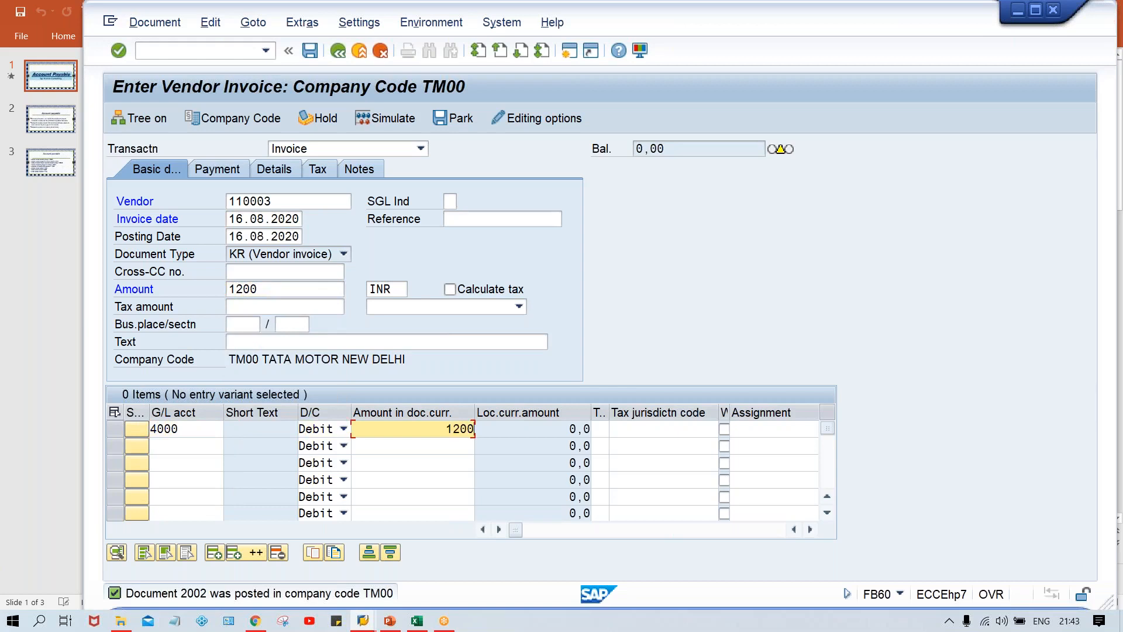
key(ctrl+s)
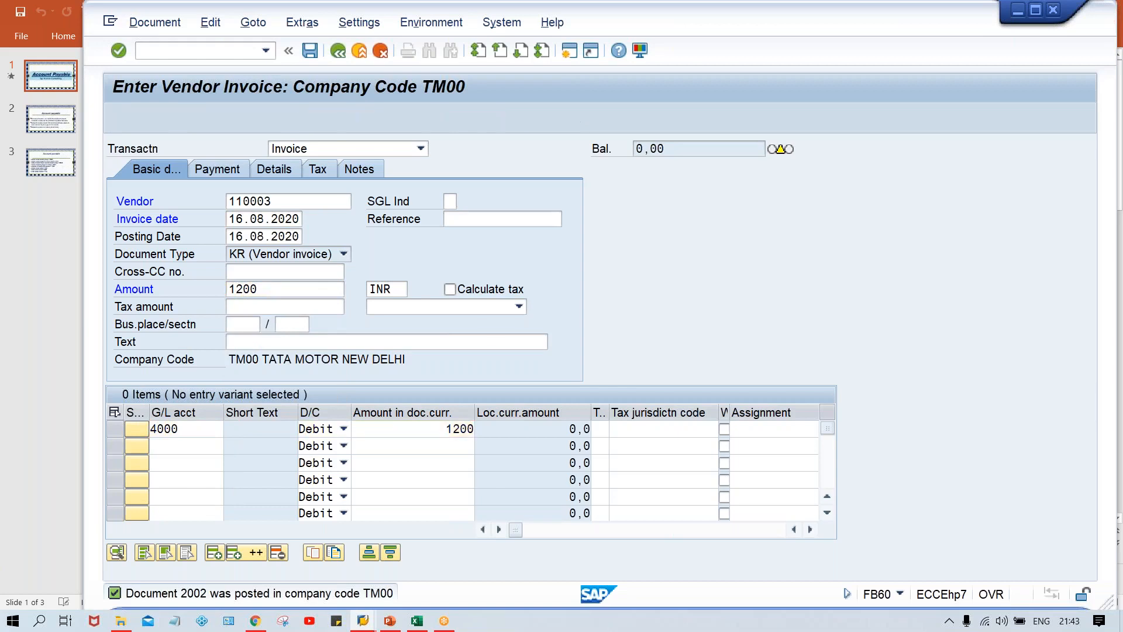
- Start a fourth invoice for the same vendor with the invoice date 16.08.2020
key(space)
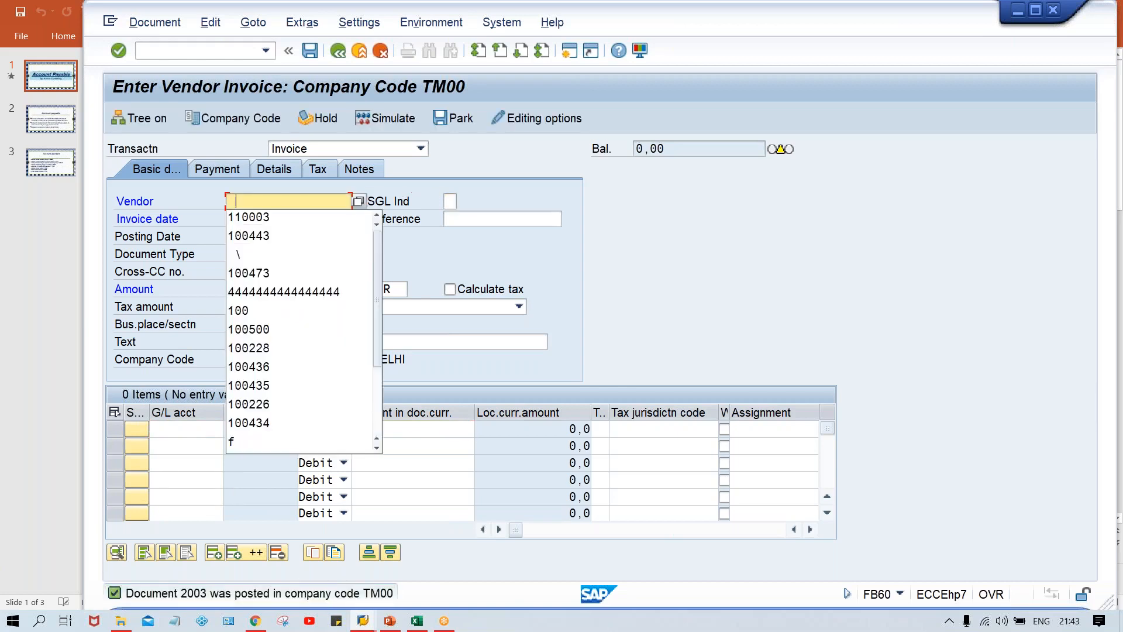
key(Down)
key(Return)
key(Tab)
key(Tab)
key(space)
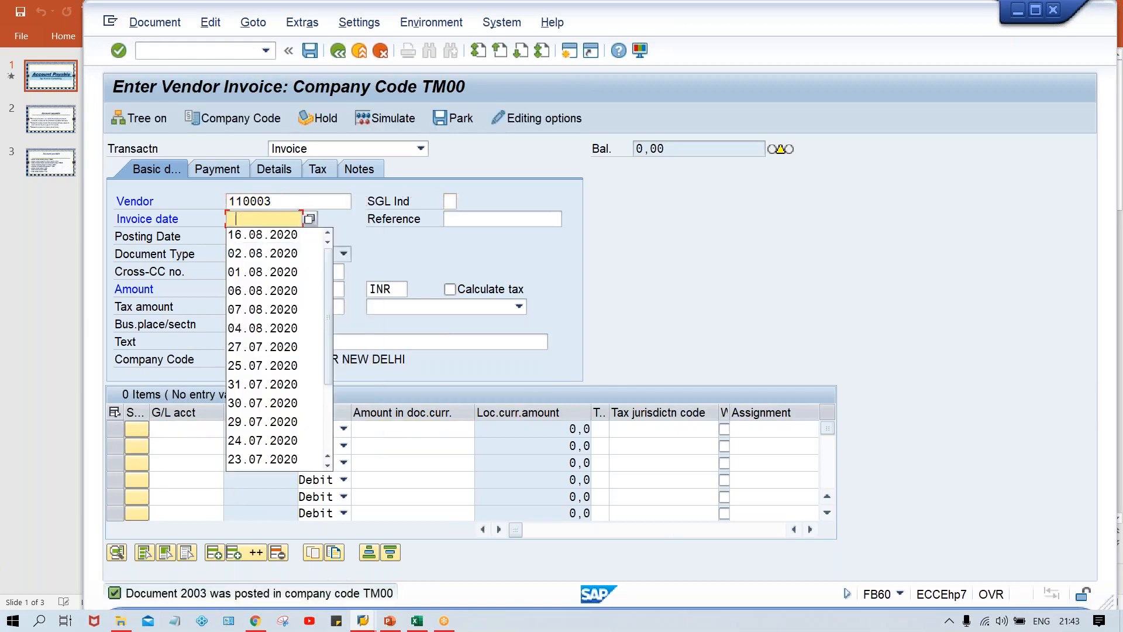
key(Down)
key(Return)
- Add a debit line of 3000 on G/L account 4000 to the fourth invoice
key(Return)
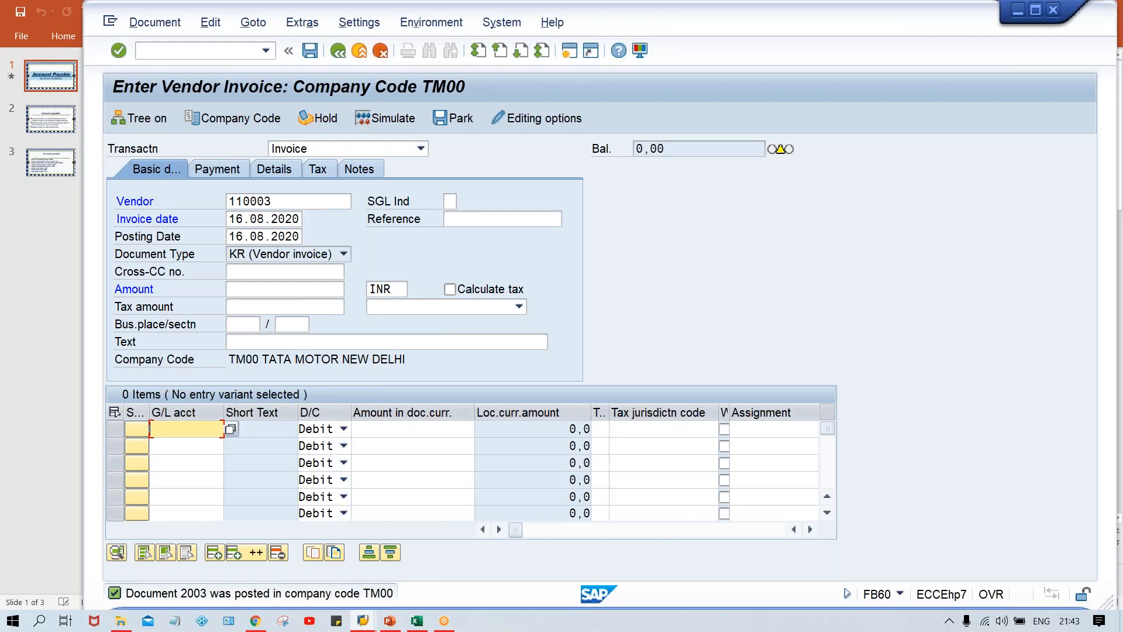
text(4000)
key(Tab)
key(Tab)
text(3000)
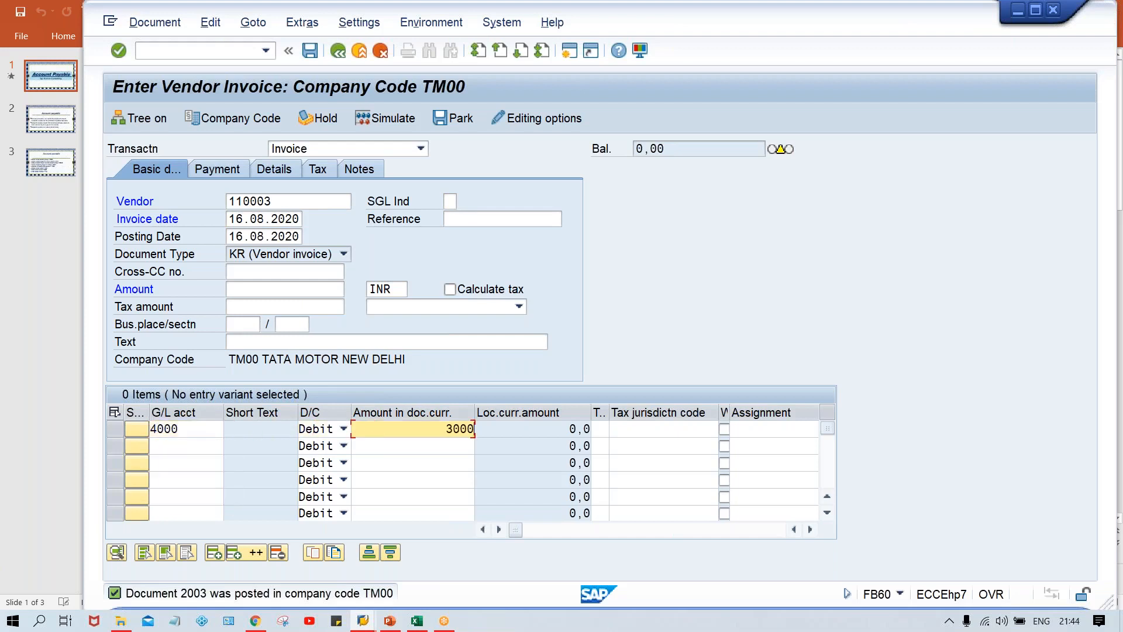
- Set the fourth invoice's header amount to 3000 and post it
click(285, 289)
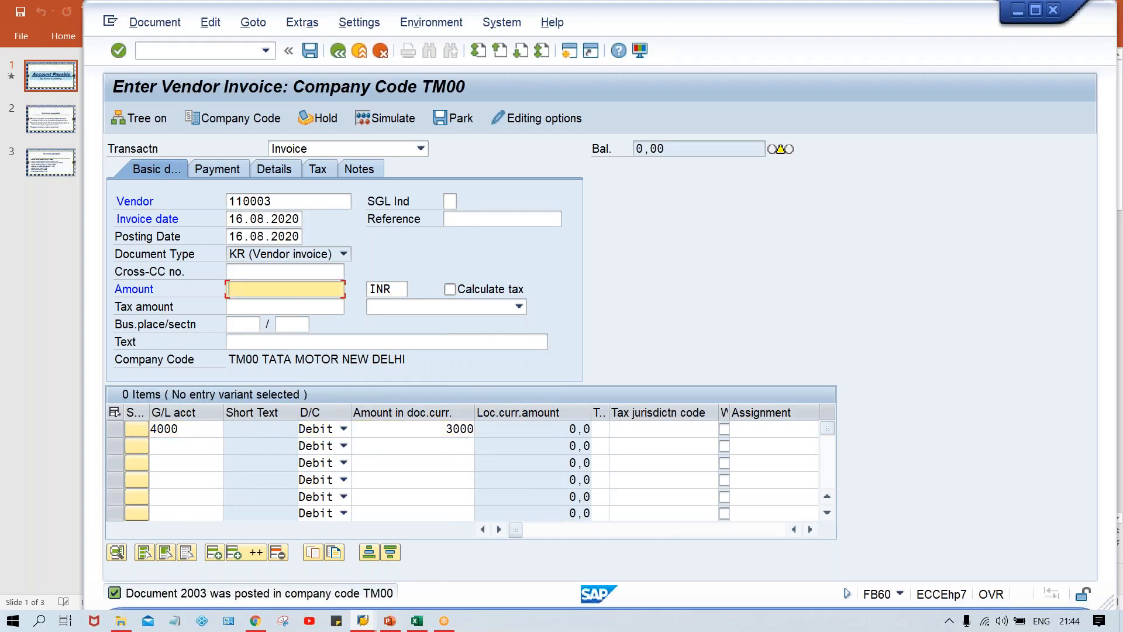
text(3000)
key(ctrl+s)
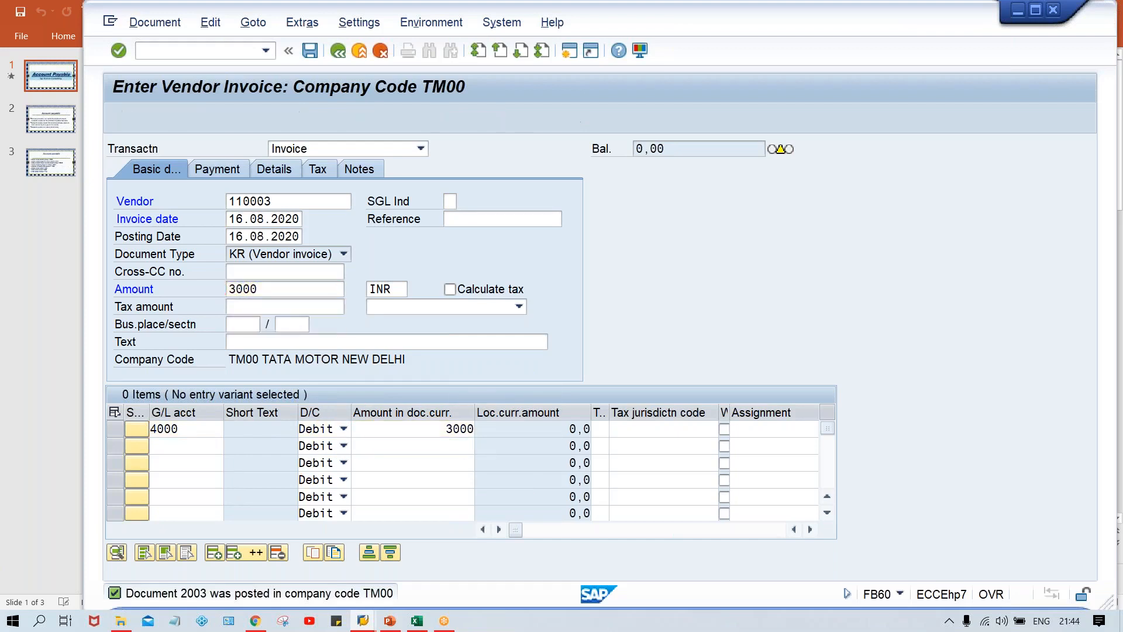
- Start a fifth invoice for the same vendor with the invoice date 16.08.2020
key(Down)
key(Down)
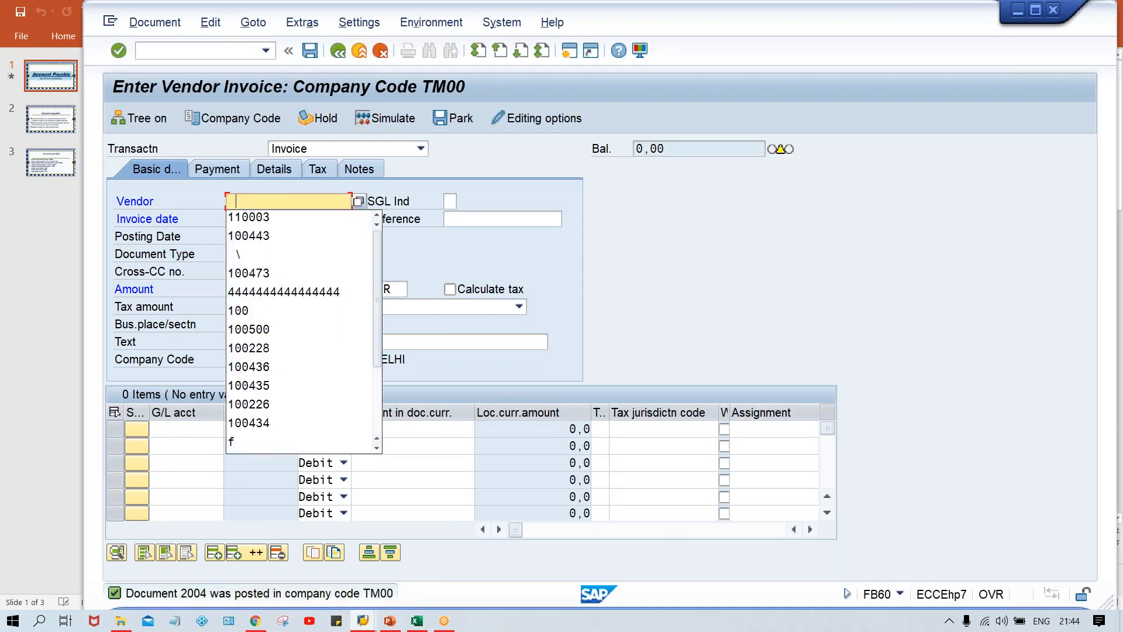
key(Return)
key(Tab)
key(Down)
key(Down)
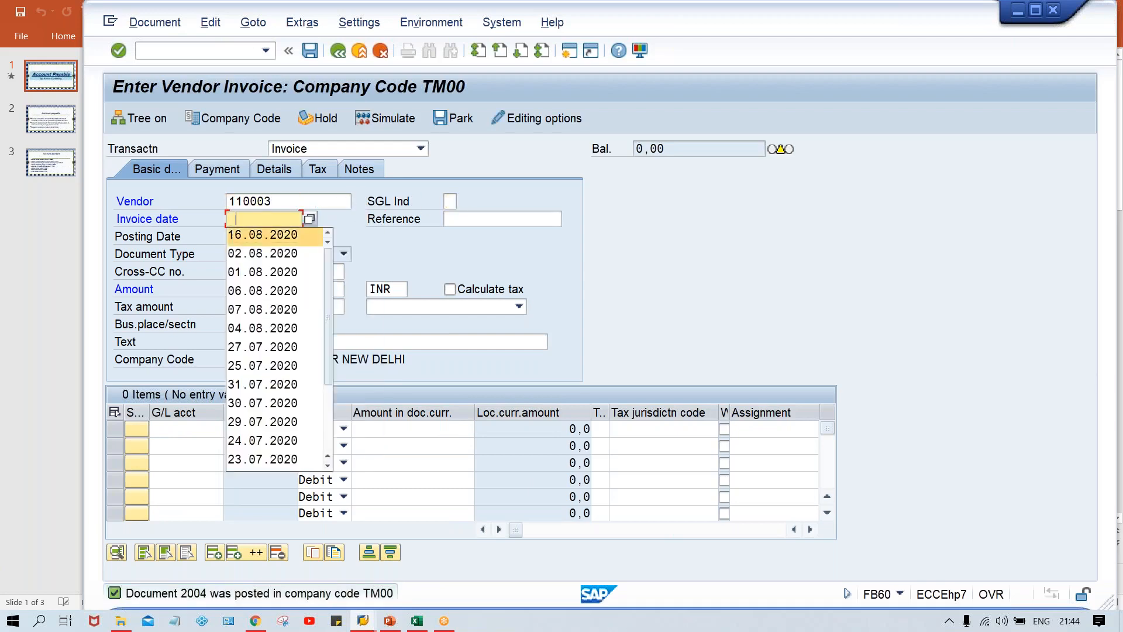
key(Return)
- Set the fifth invoice's amount to 5000
key(Tab)
key(Tab)
key(Tab)
text(5000)
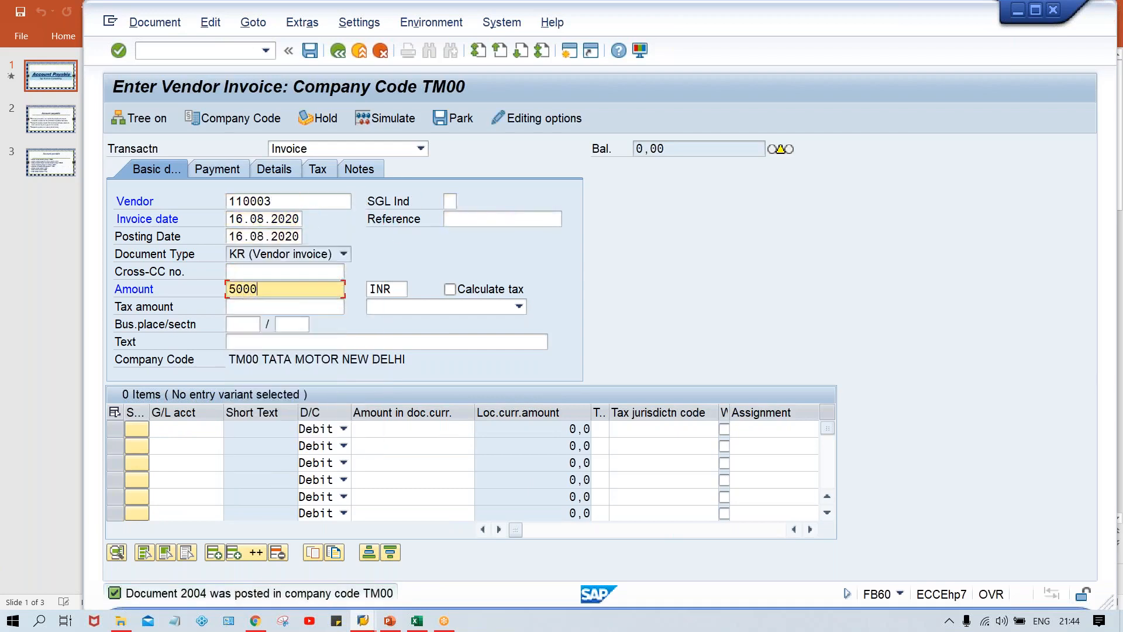
- Enter a debit line of 5000 on G/L account 4000 and post the fifth invoice
key(ctrl+Tab)
key(Tab)
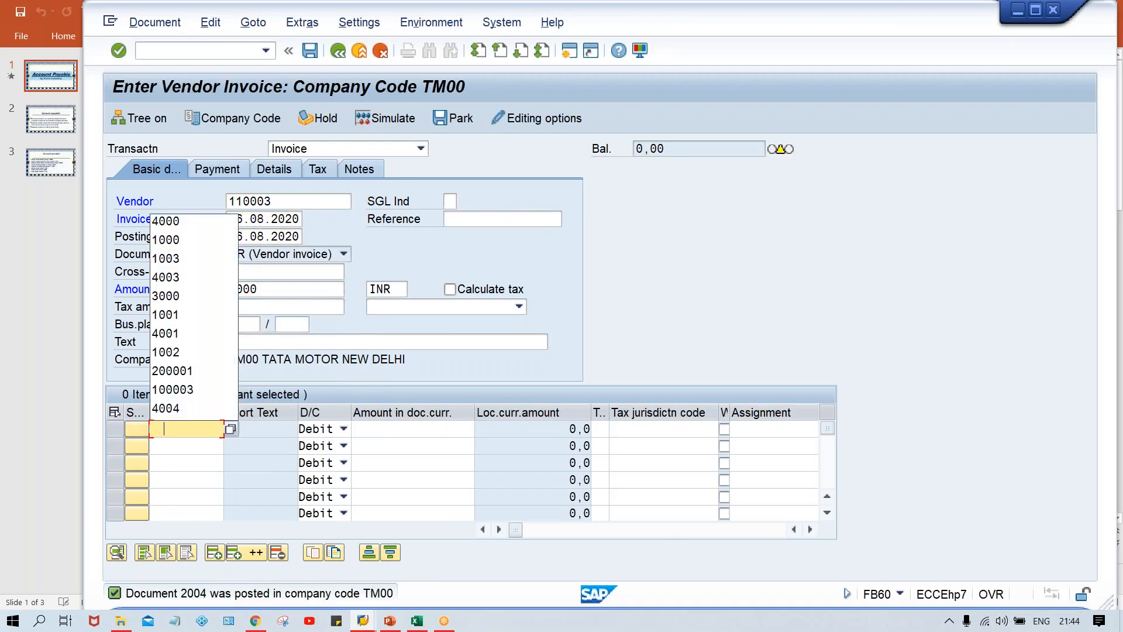
key(Down)
key(Return)
key(Tab)
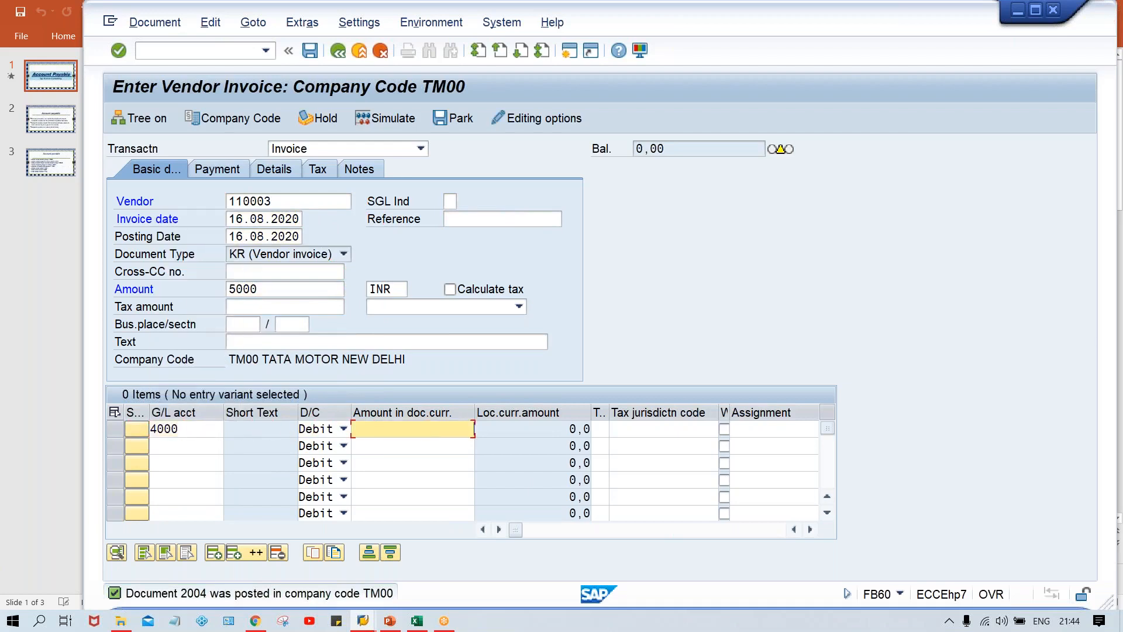
text(5000)
key(Tab)
key(Tab)
key(Tab)
key(Tab)
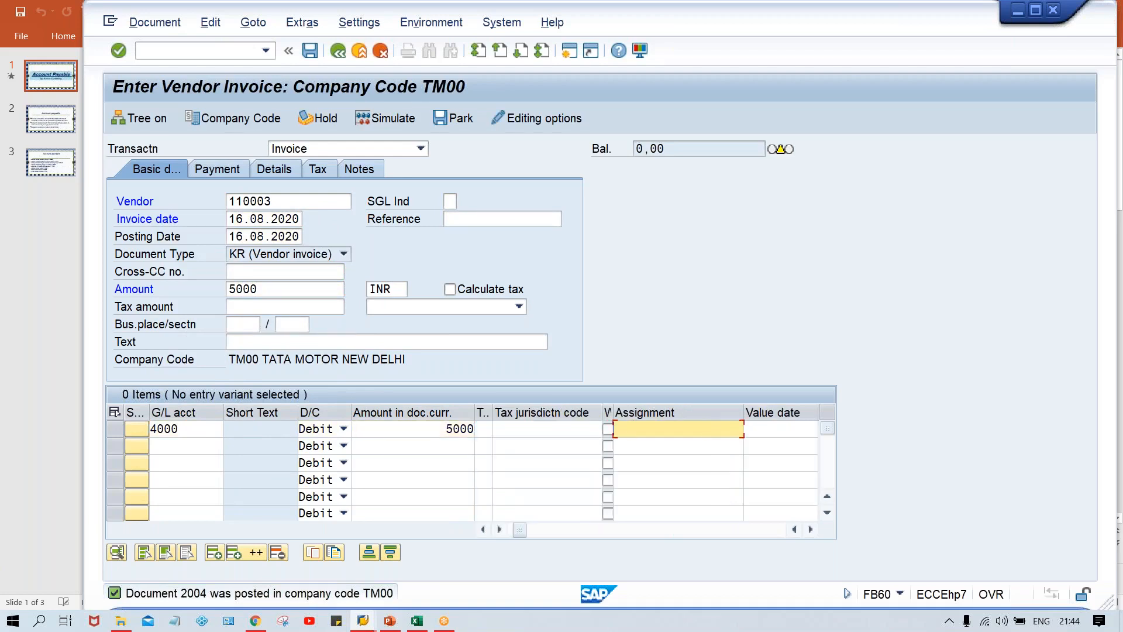
key(Return)
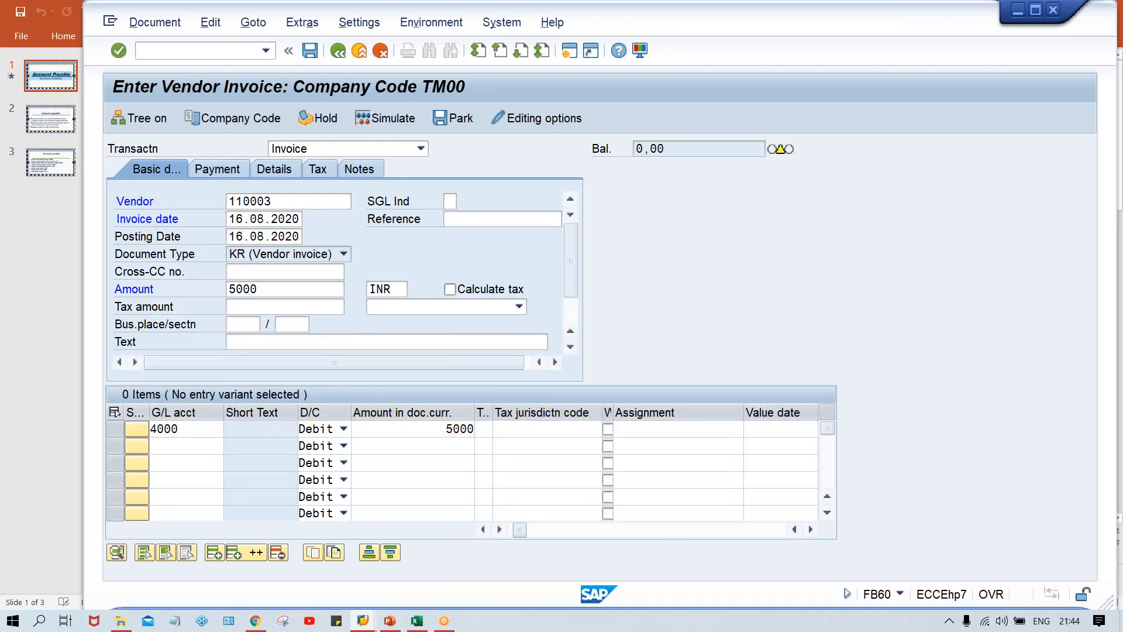
key(ctrl+s)
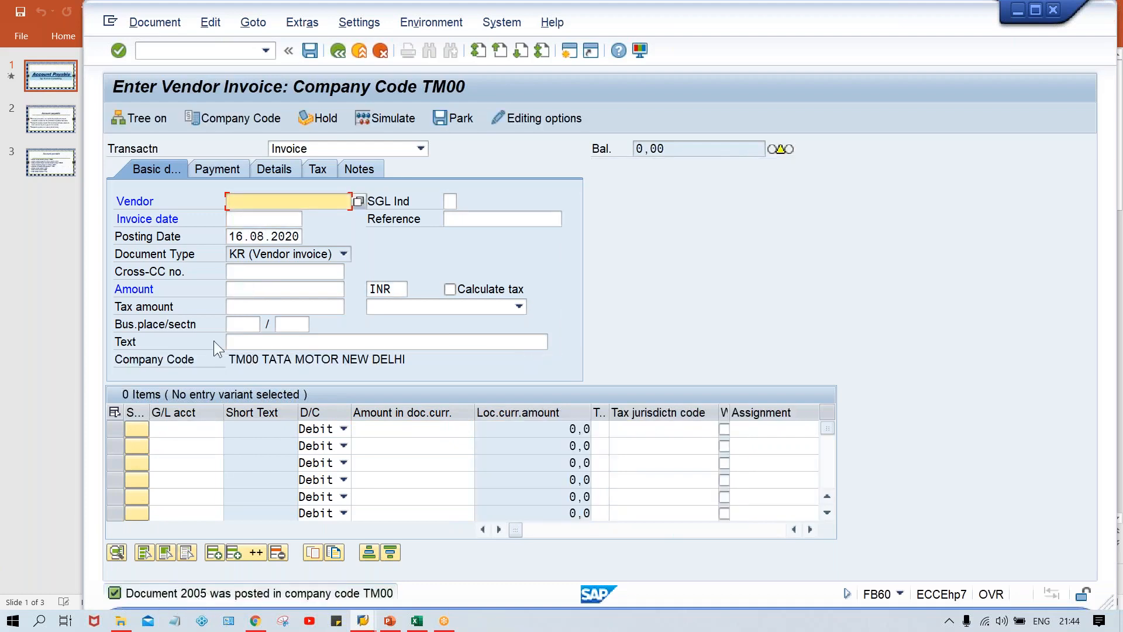
click(324, 141)
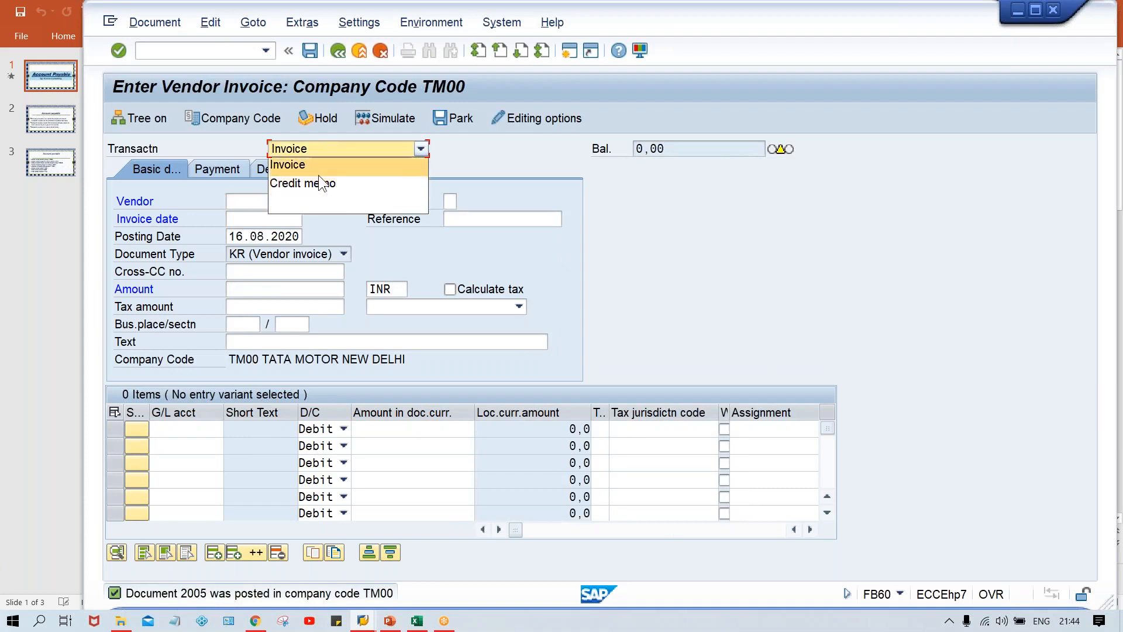
click(318, 175)
click(313, 148)
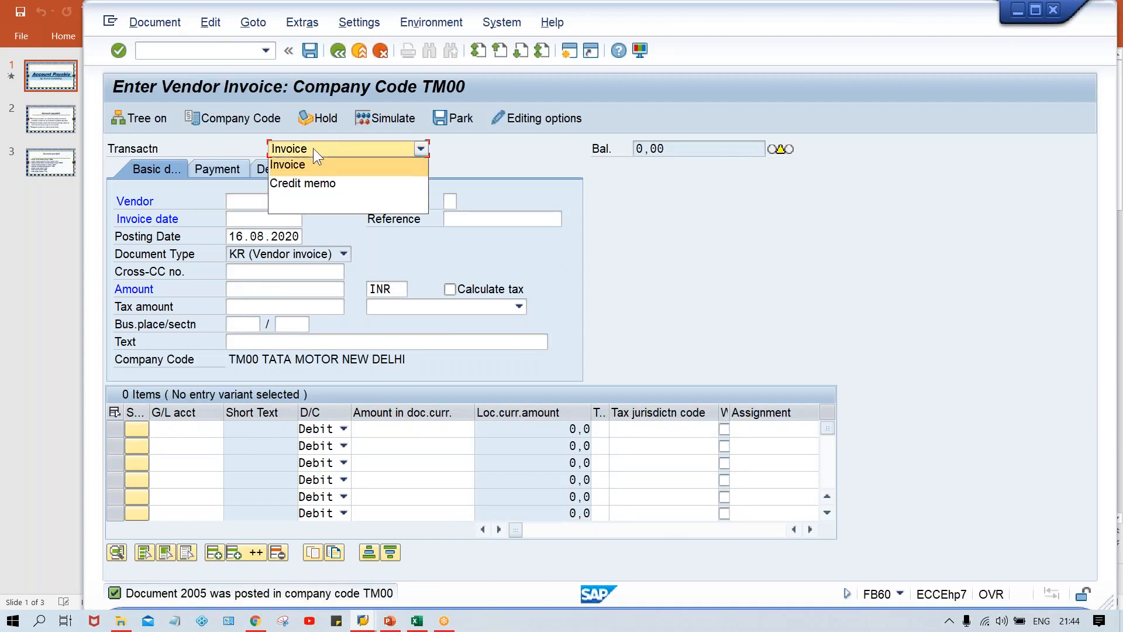
click(318, 191)
key(Return)
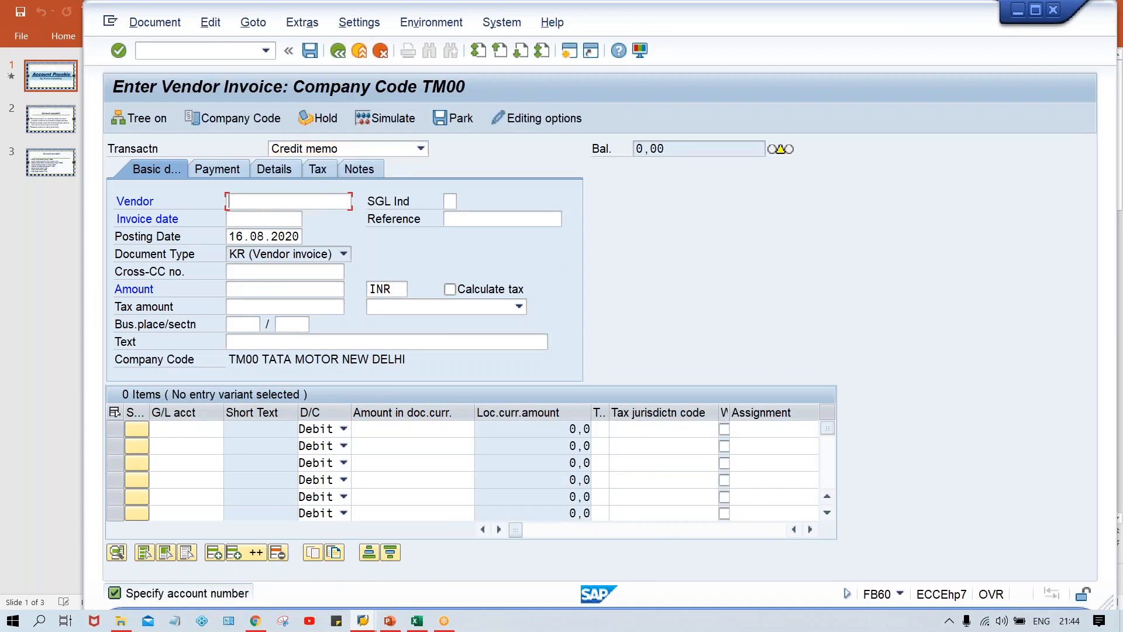
key(space)
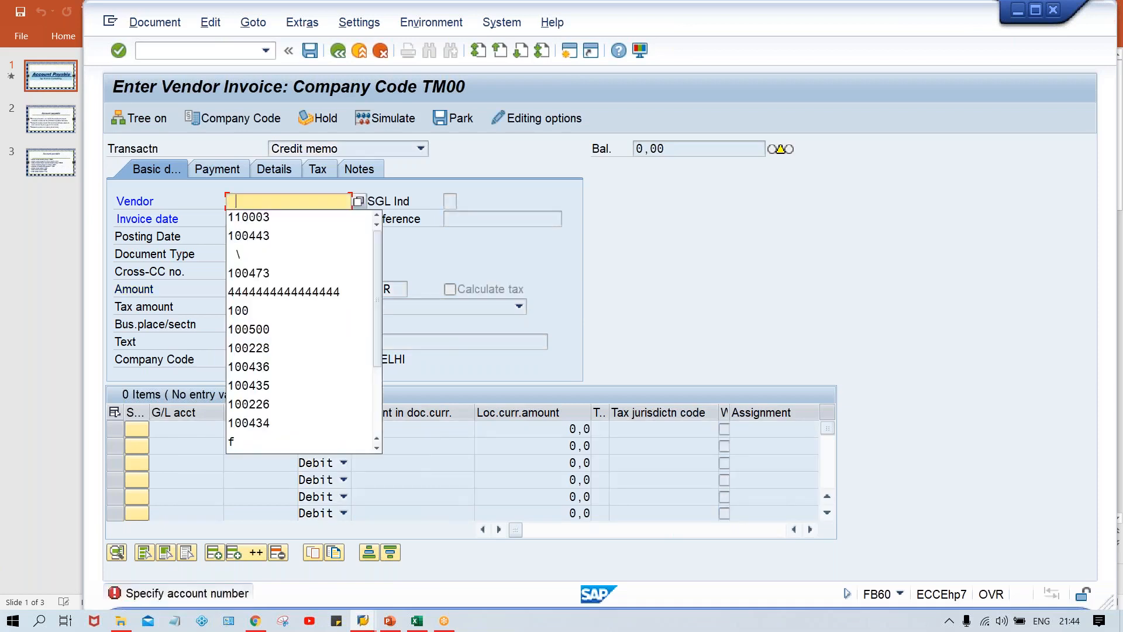
key(Down)
key(Return)
key(Return)
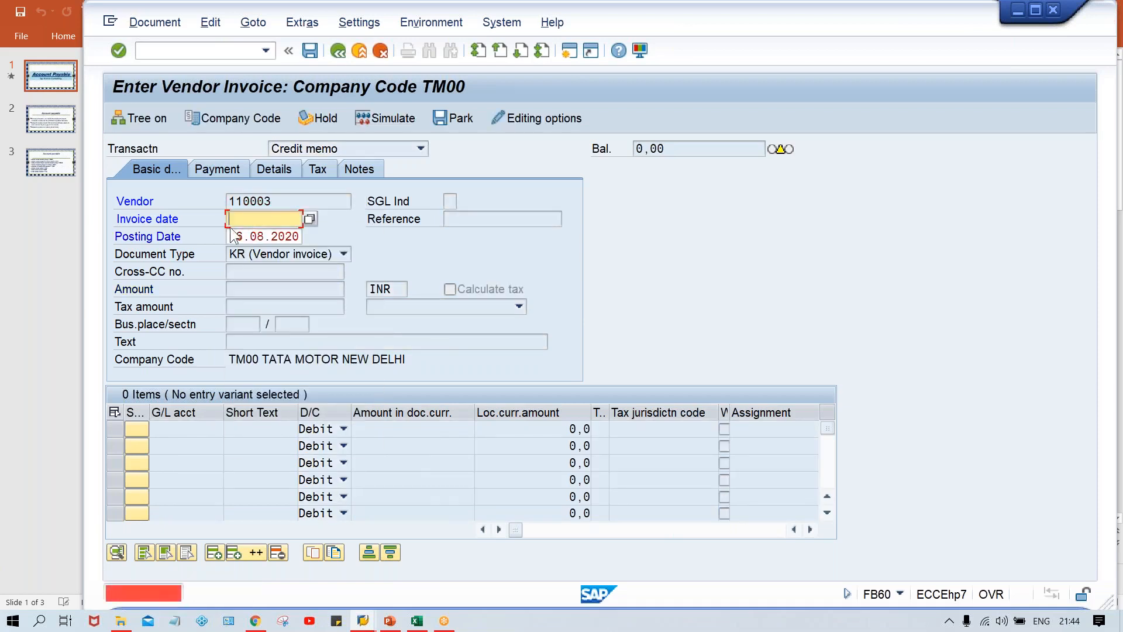
click(238, 221)
click(251, 235)
key(Return)
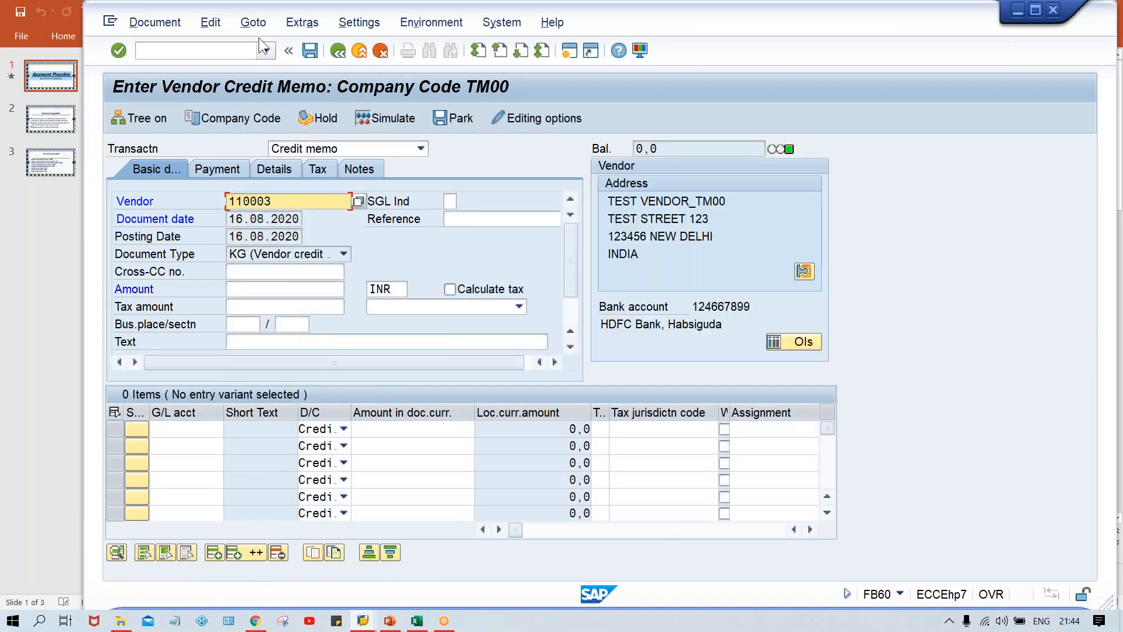
- Start a new vendor credit memo with transaction FB65
click(214, 51)
text(/N)
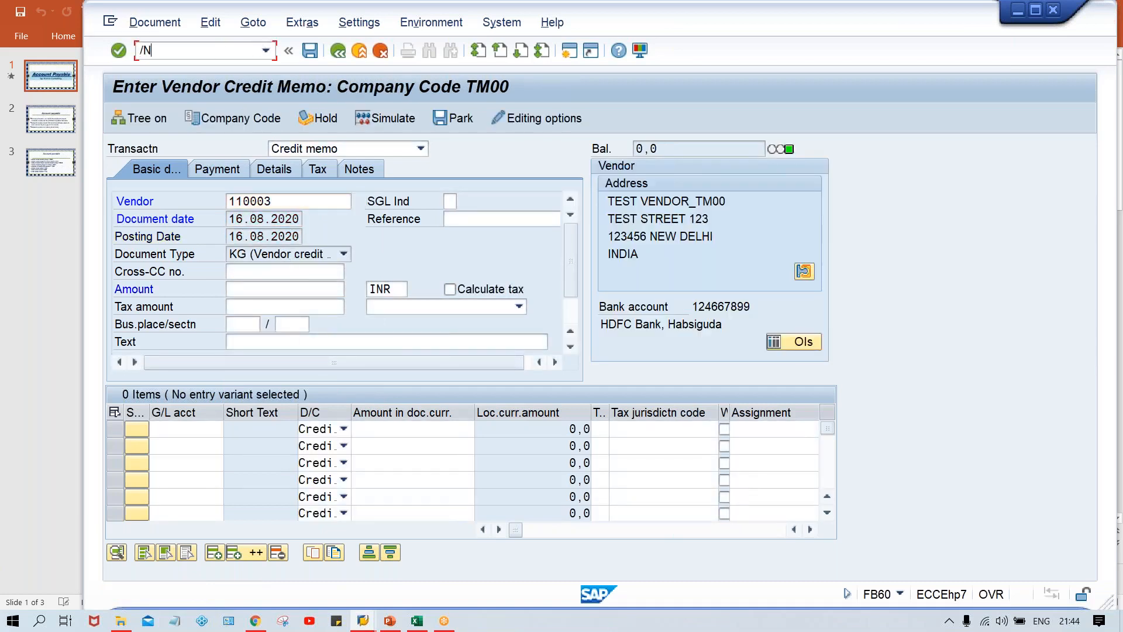
text(FB65)
key(Return)
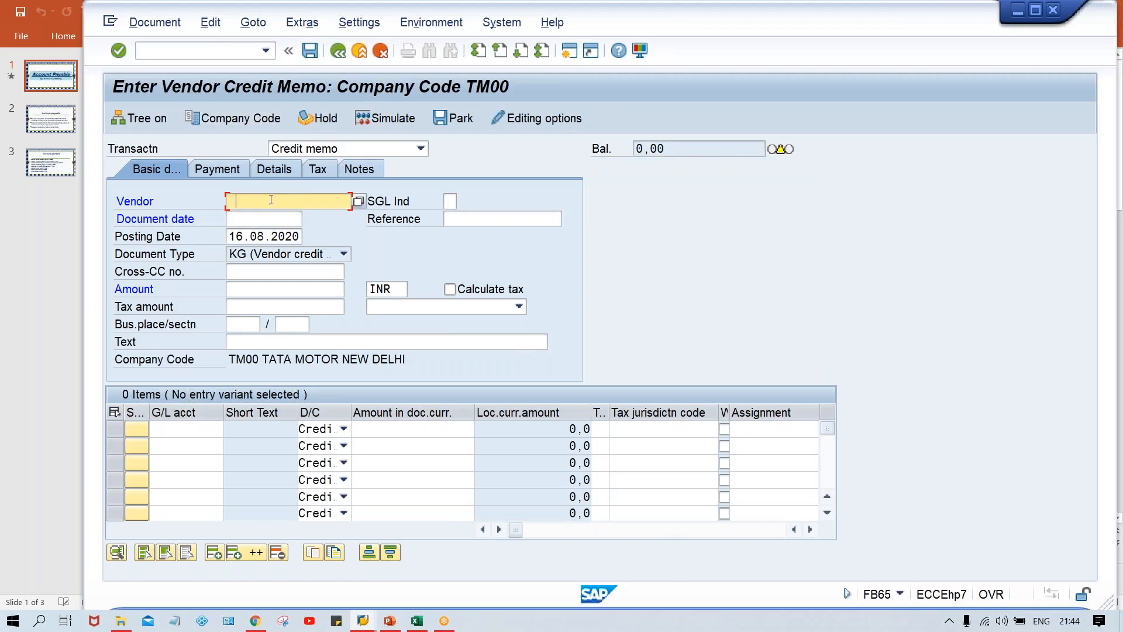
- Enter the same vendor, the document date 16.08.2020 and an amount of 2000 in the credit memo header
text(110003)
key(Tab)
key(Tab)
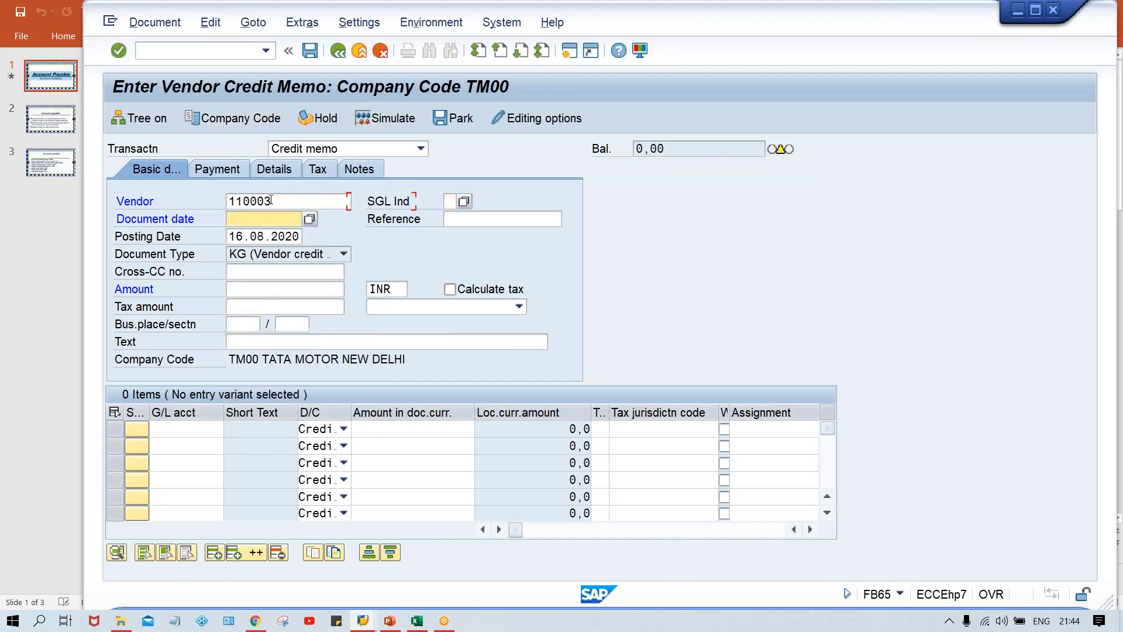
key(Down)
key(Return)
key(Tab)
key(Tab)
key(Tab)
key(Tab)
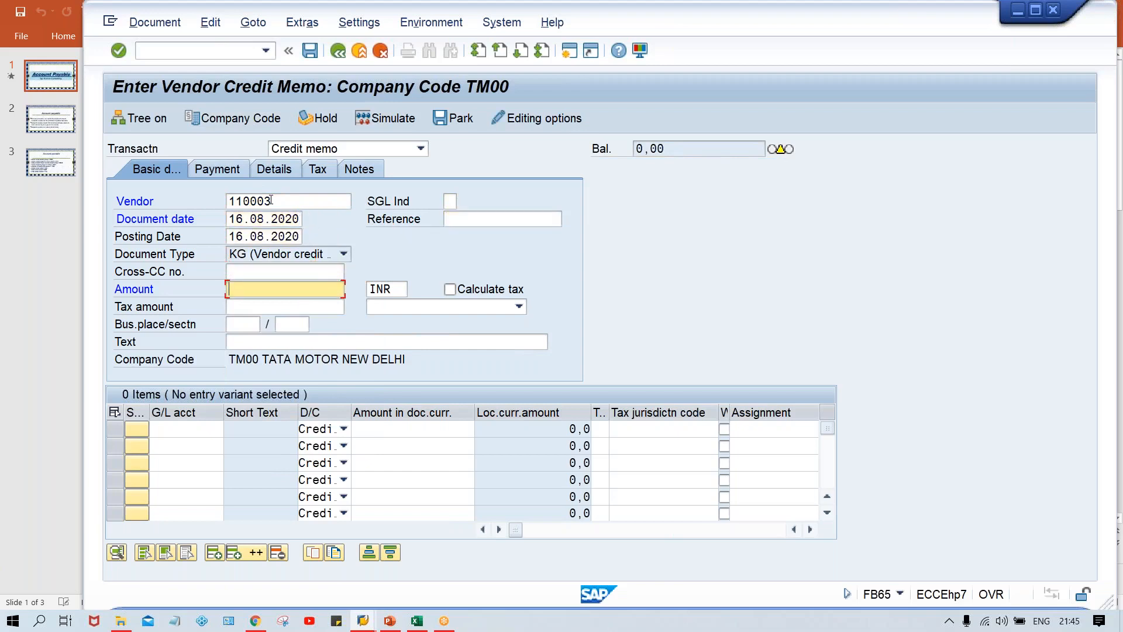
text(2000)
- Enter a credit line of 2000 on G/L account 4000
key(ctrl+Tab)
key(Tab)
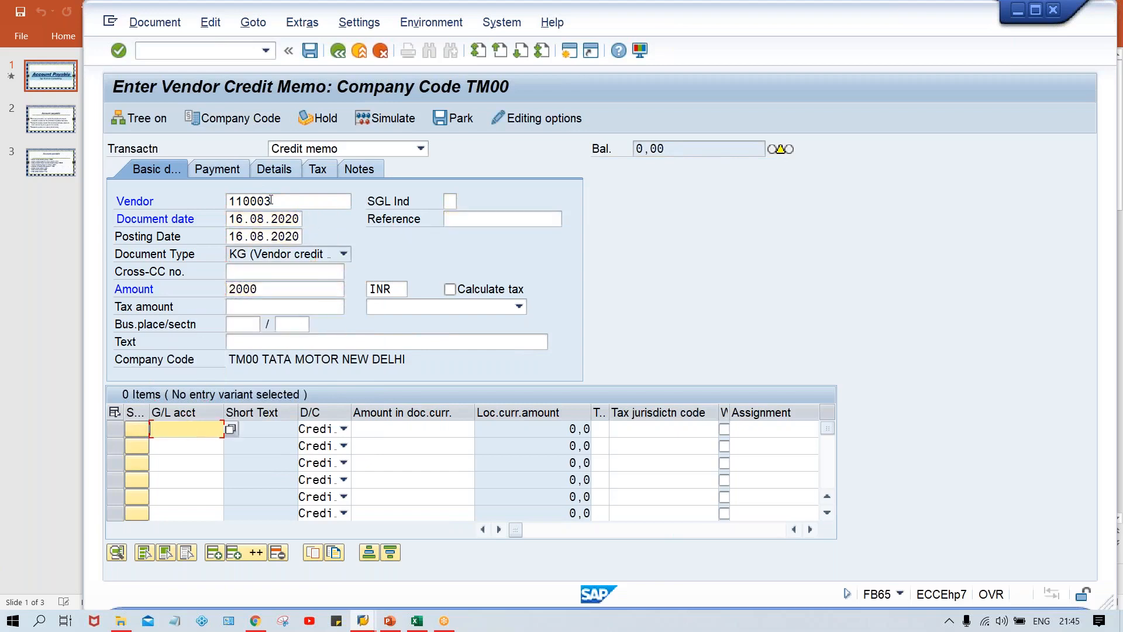
key(Down)
key(Return)
key(Tab)
key(Tab)
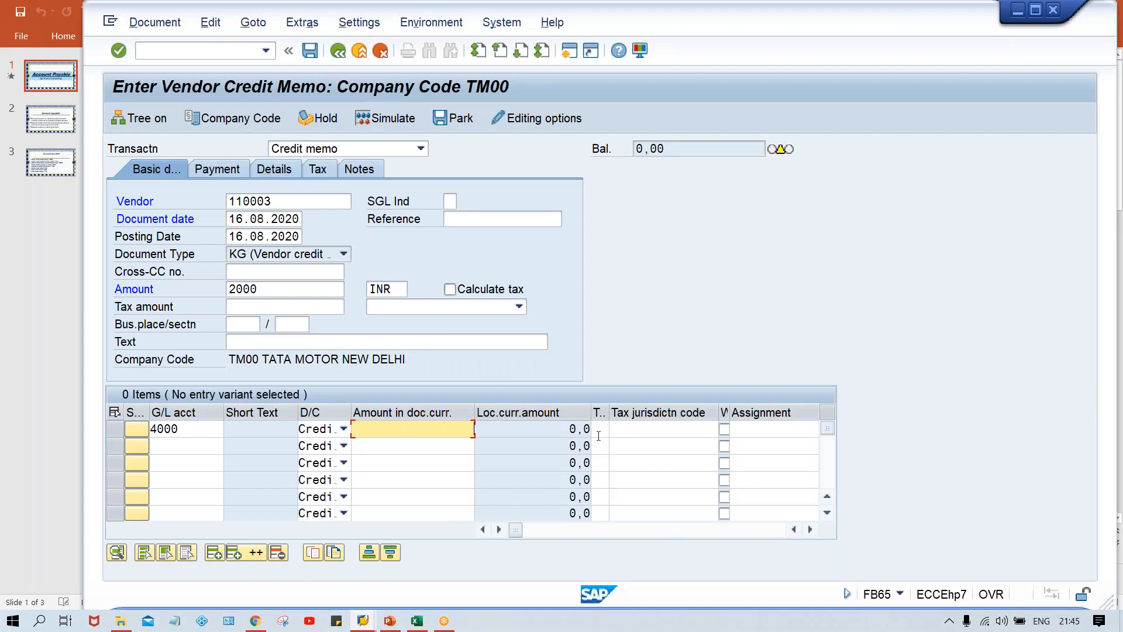
text(2000)
- Add the line item text "CM for 2005" and post the credit memo
key(Tab)
key(Tab)
key(Tab)
key(Tab)
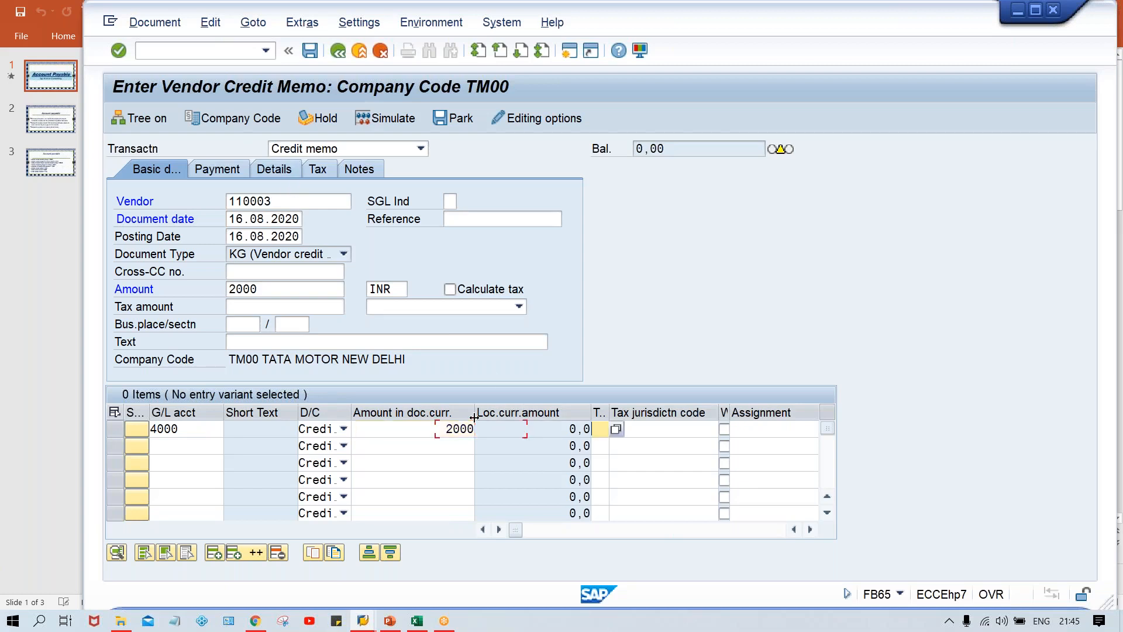
key(Tab)
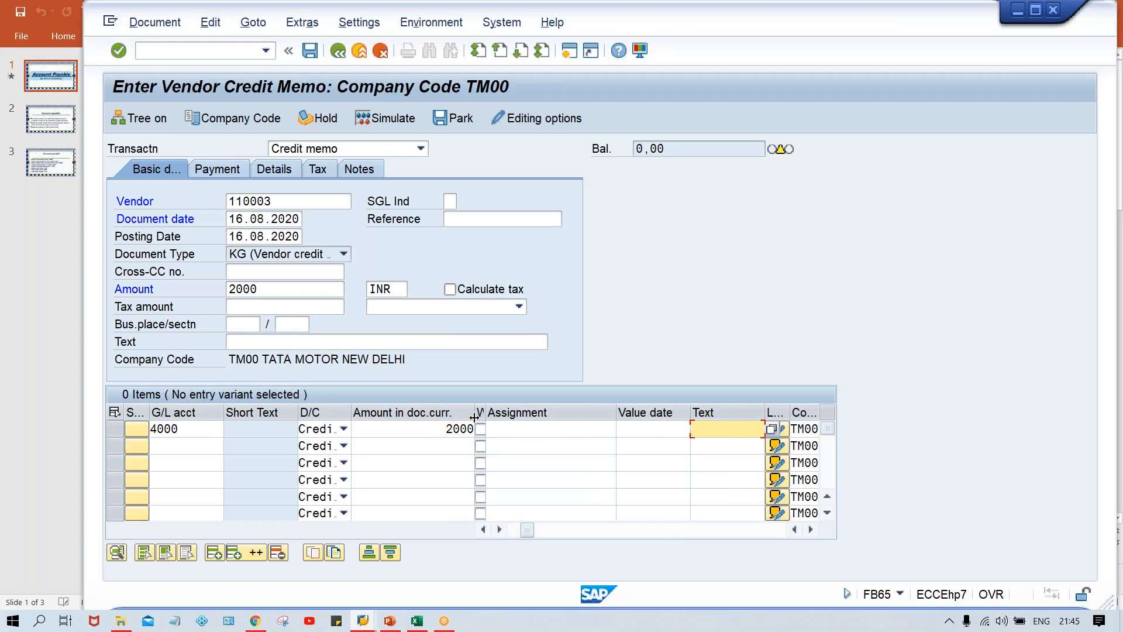
text(CM)
key(Caps_Lock)
text(for 2005)
key(Return)
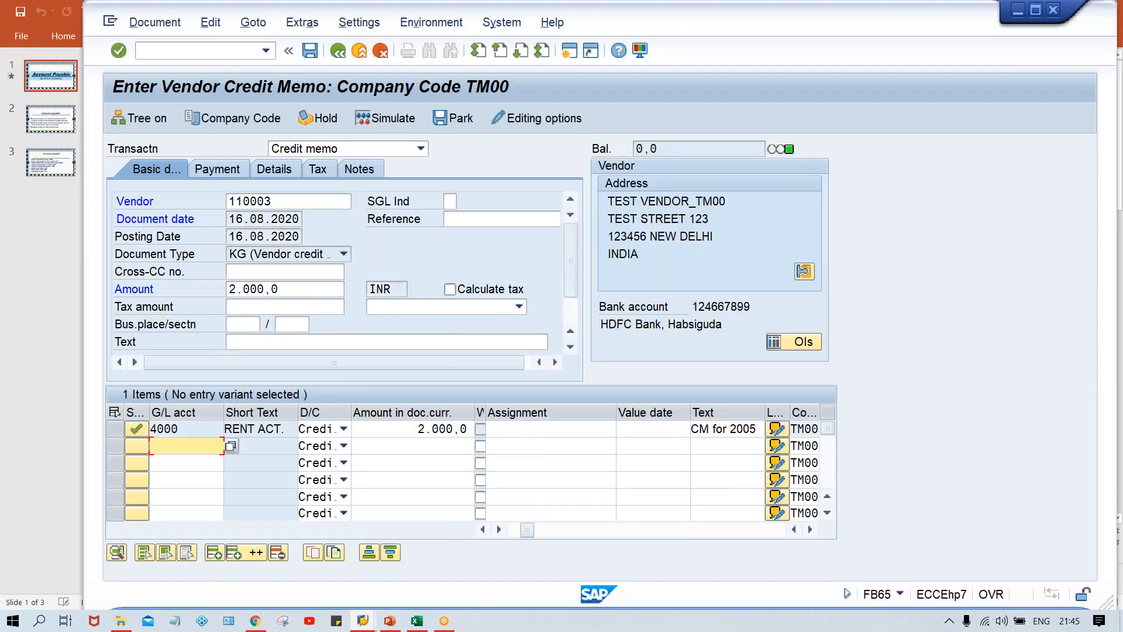
key(ctrl+s)
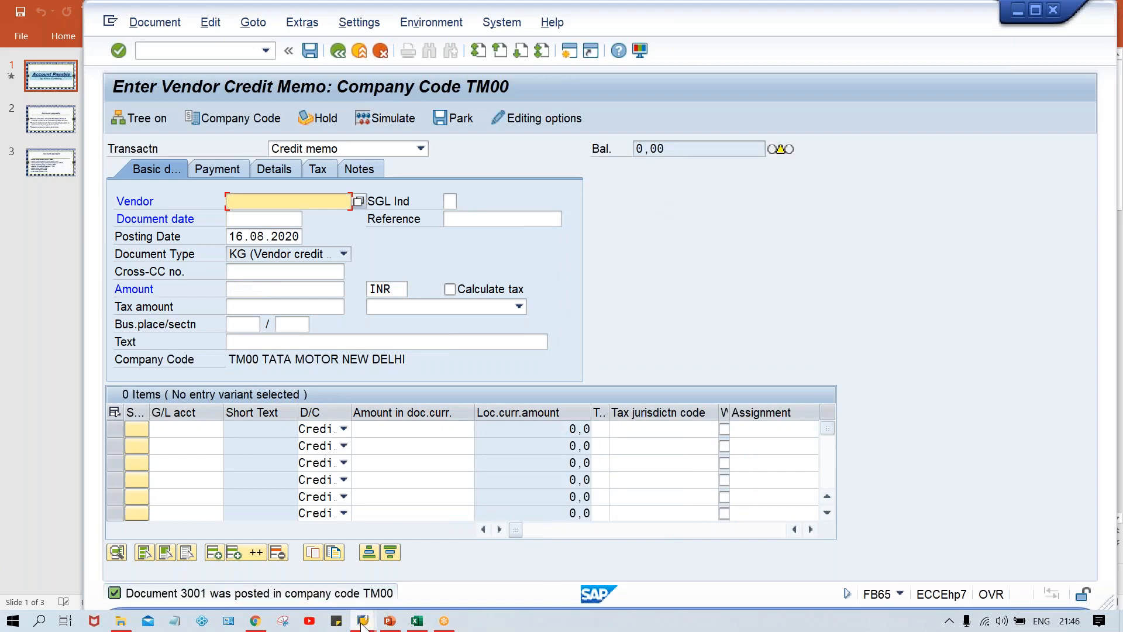
- Switch to the Vendor Line Item Display session, refresh the list and rerun the report for all items
mouse_move(362, 625)
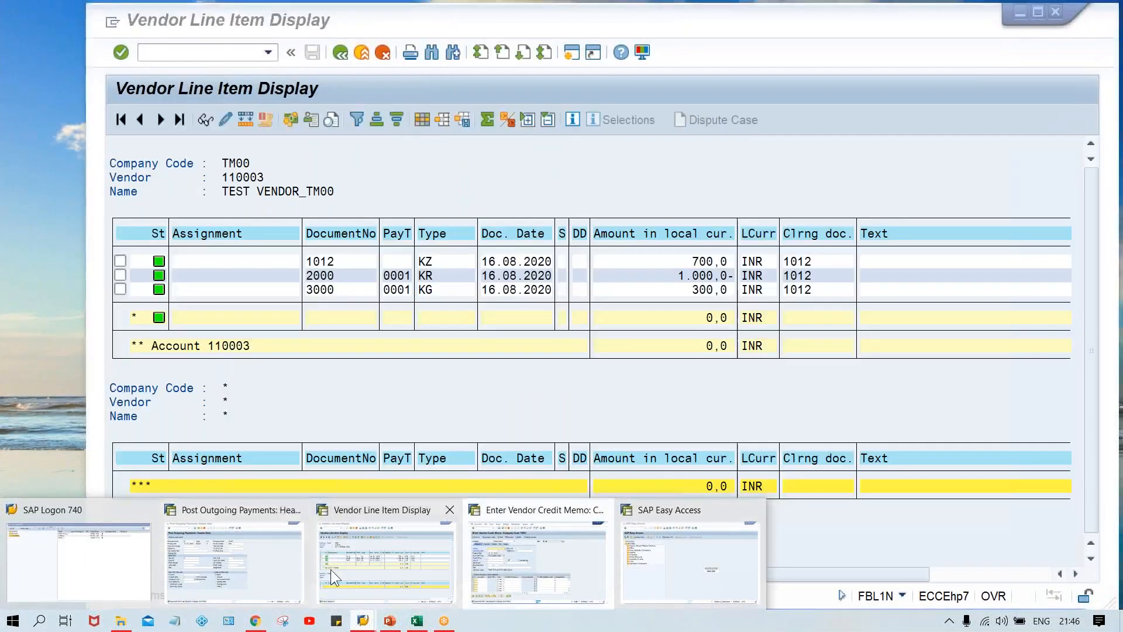
click(331, 569)
click(137, 26)
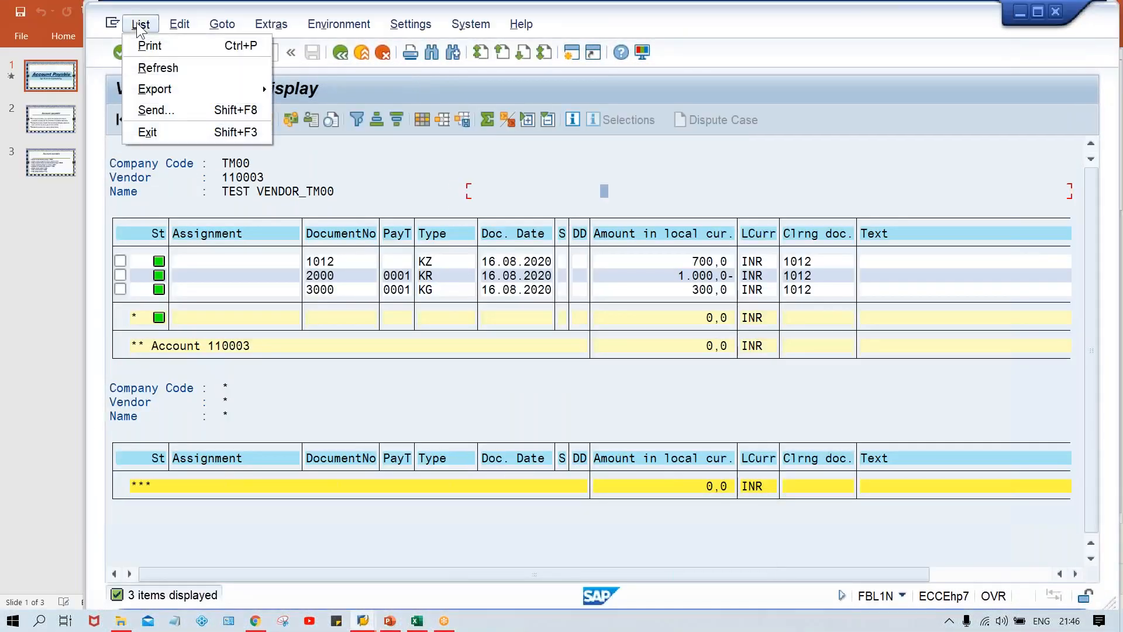
click(150, 69)
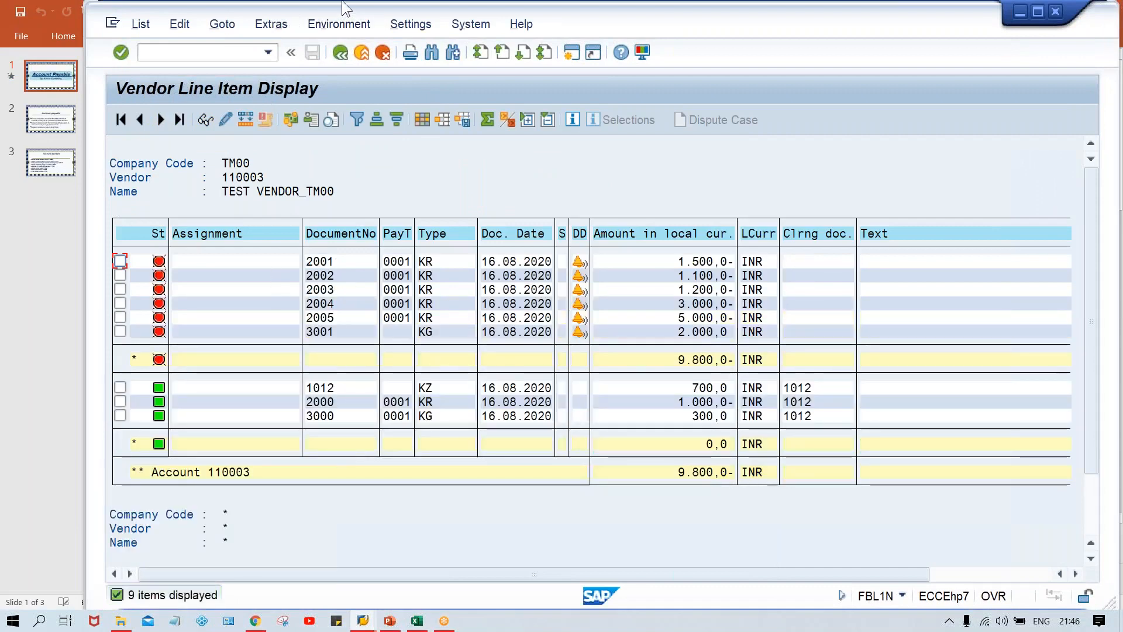
click(340, 54)
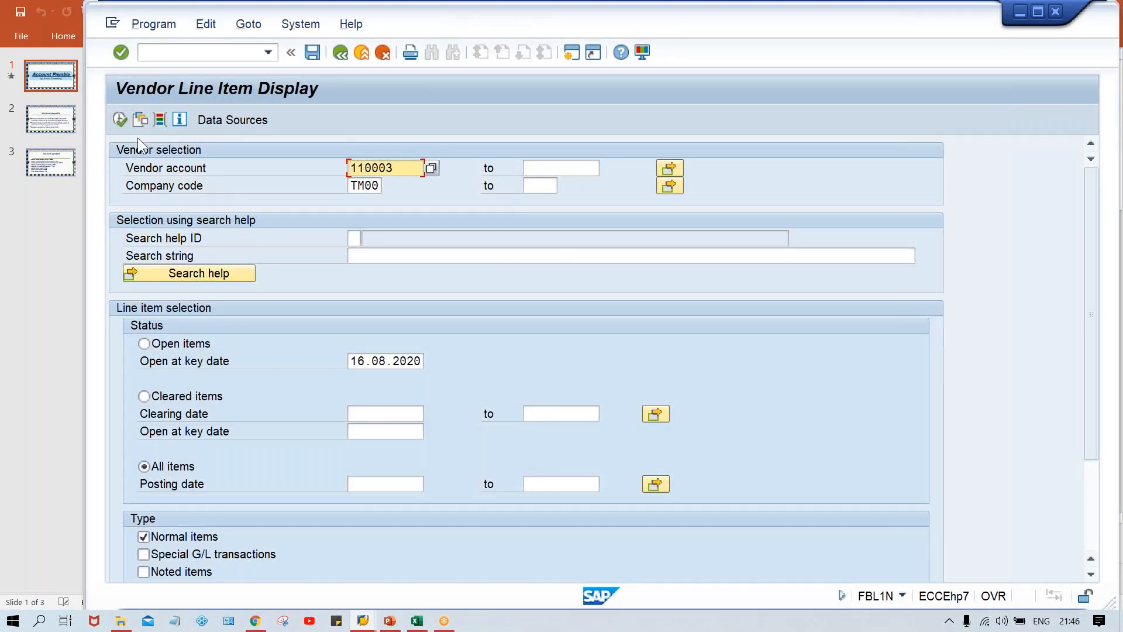
click(121, 117)
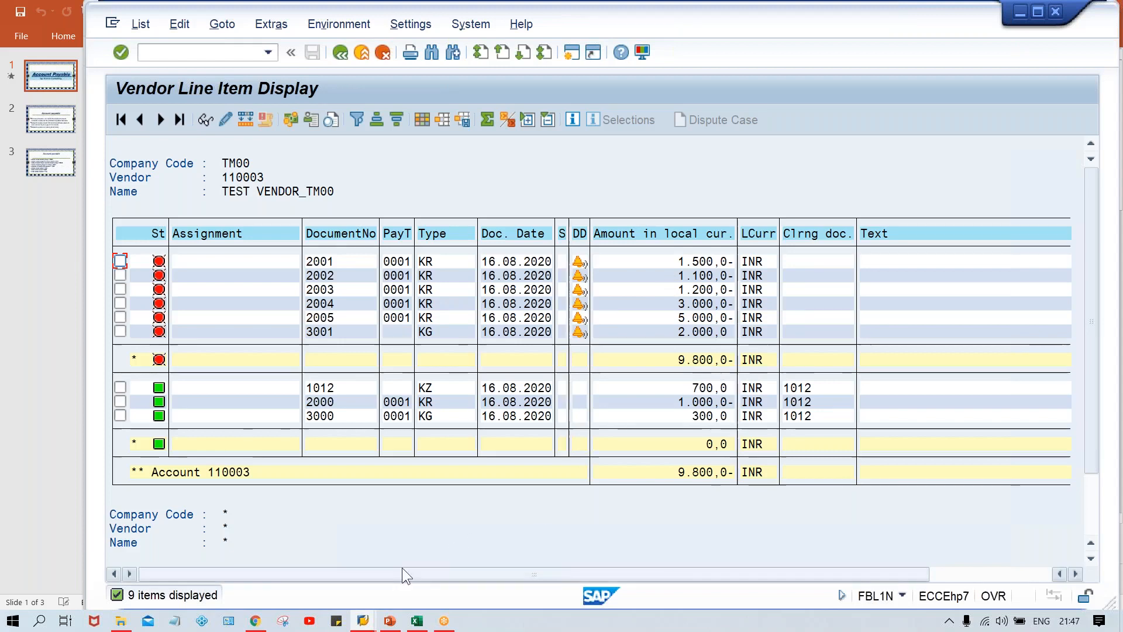
- Switch to the Post Outgoing Payments session and restart transaction F-53
click(355, 624)
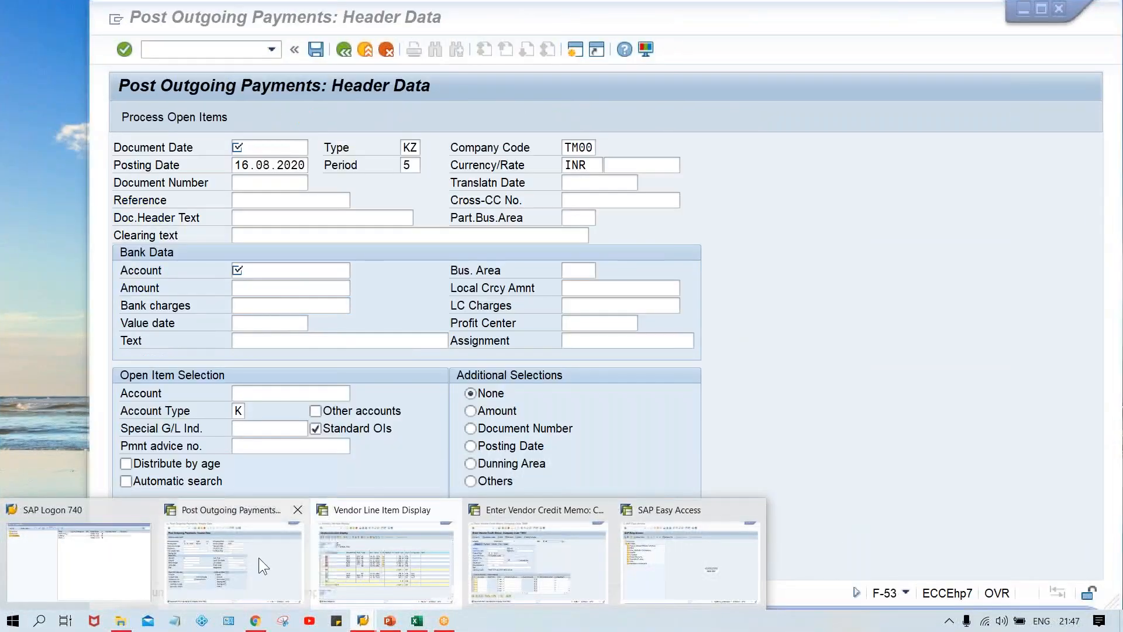
click(259, 557)
click(210, 51)
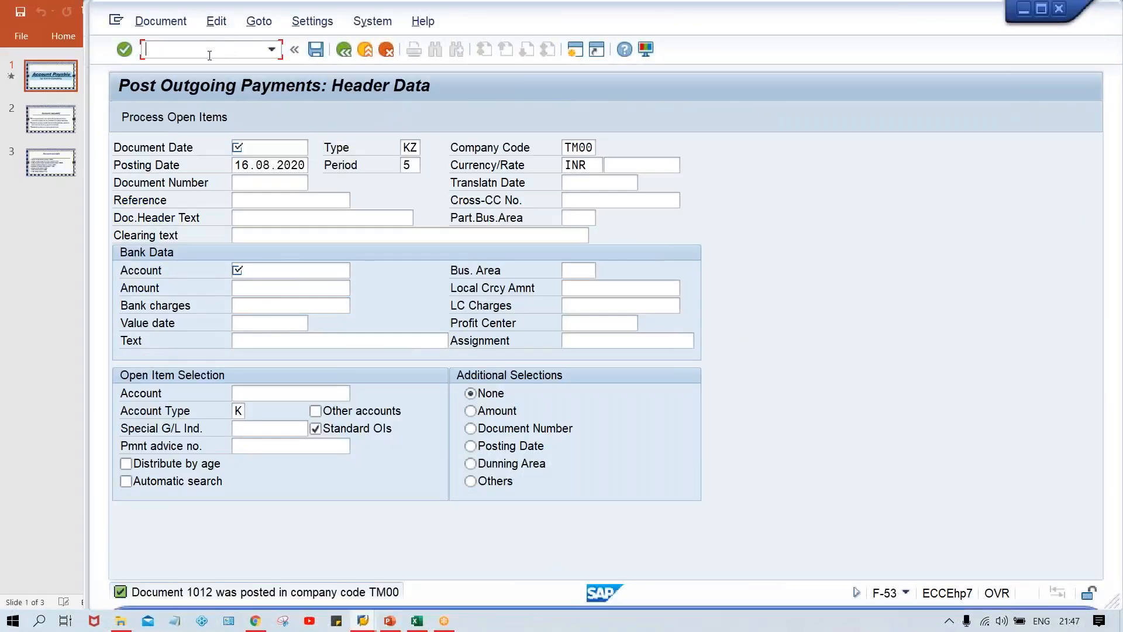
text(/nf-53)
key(Return)
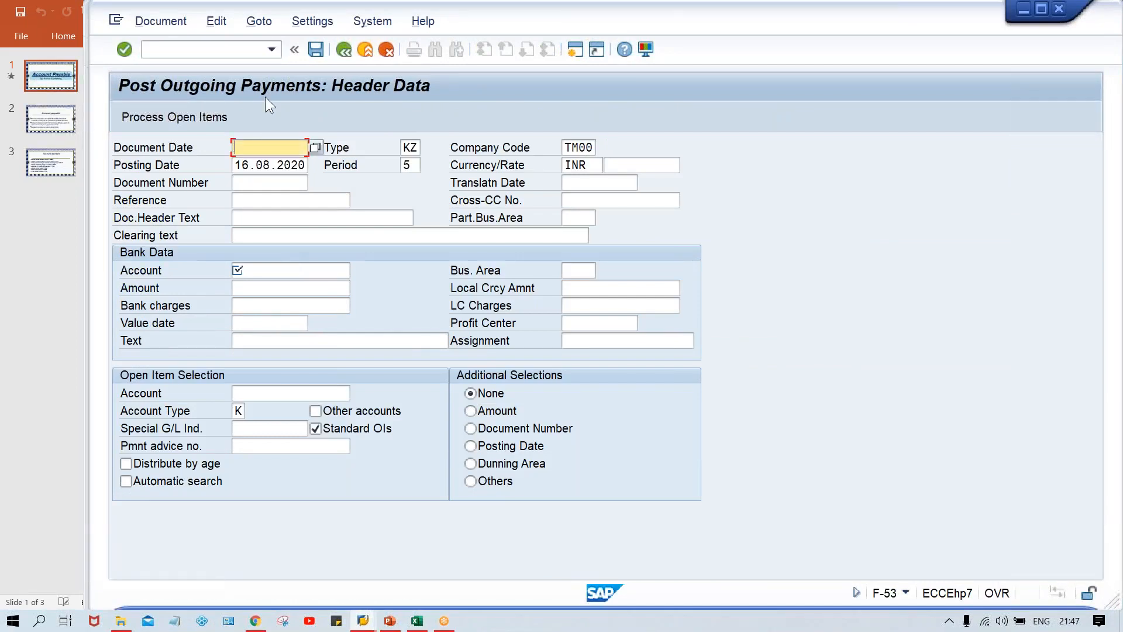
- Set the payment's document date to 16.08.2020 and its bank data account to 1000
key(Down)
key(Down)
key(Return)
key(Return)
key(Down)
key(Down)
key(Return)
key(Tab)
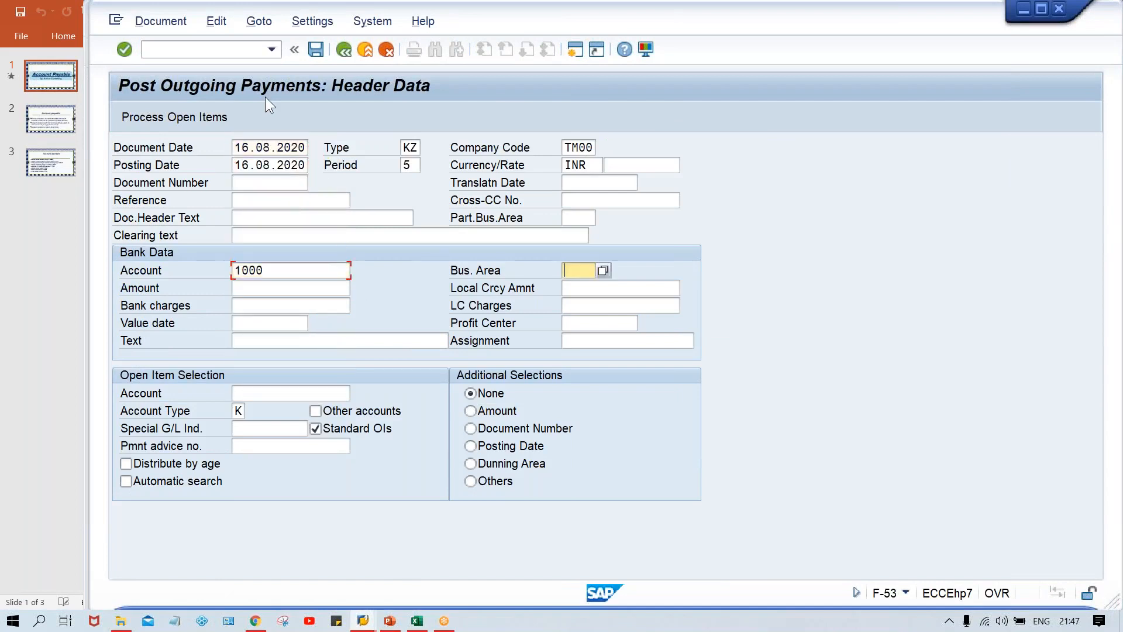
key(Tab)
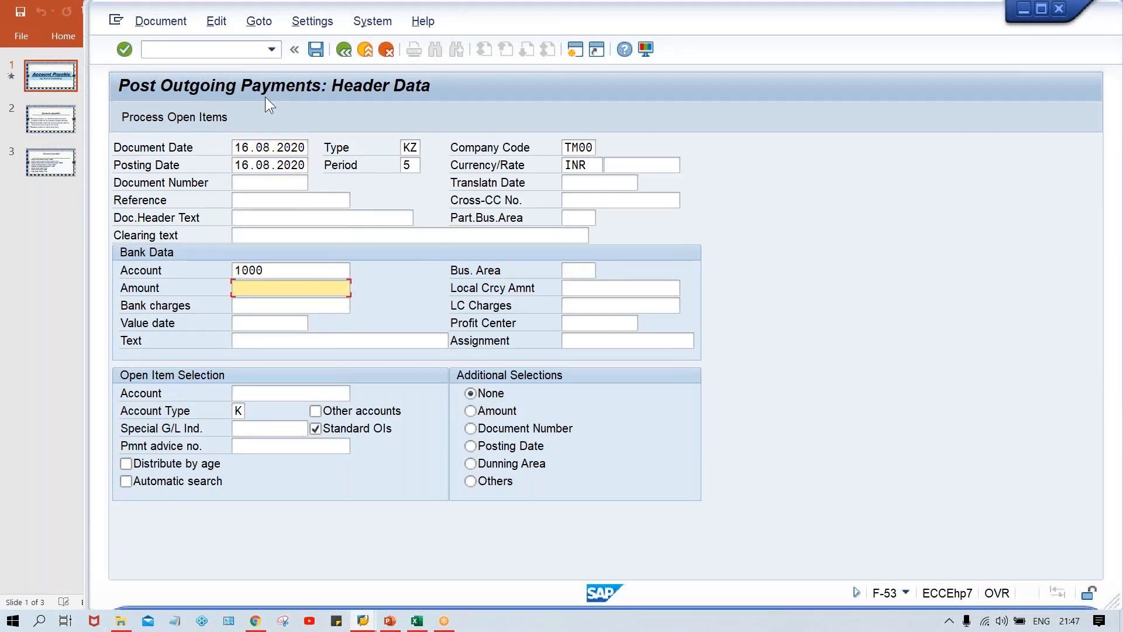
- Check the amounts of invoices 2002 and 2003 in the vendor line items and set the payment amount to 2300
key(alt+Tab)
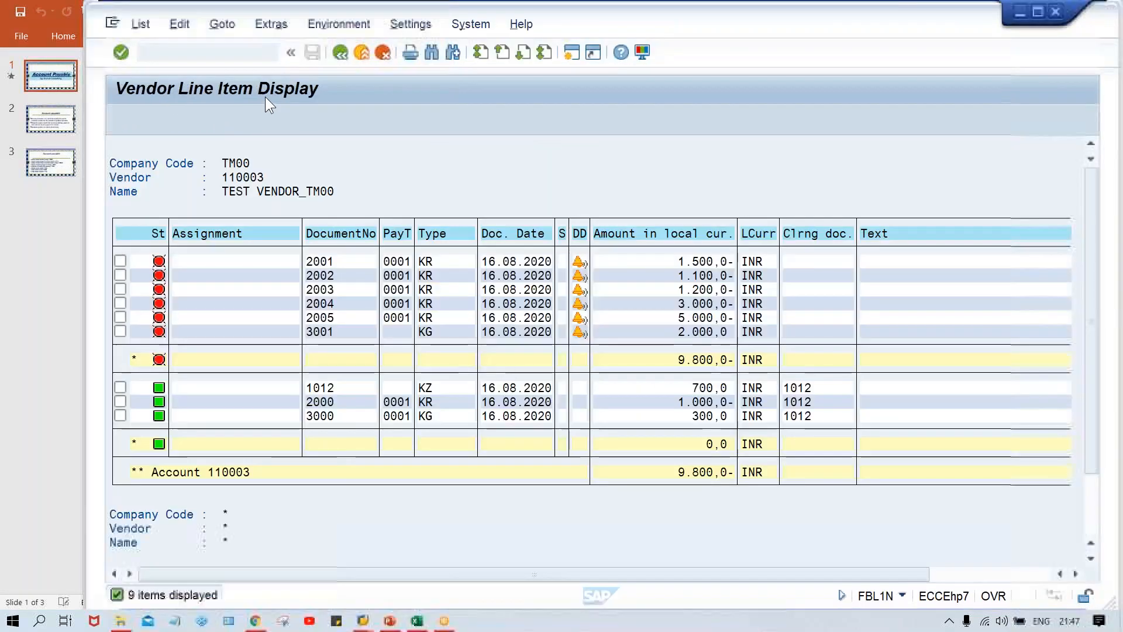
click(323, 276)
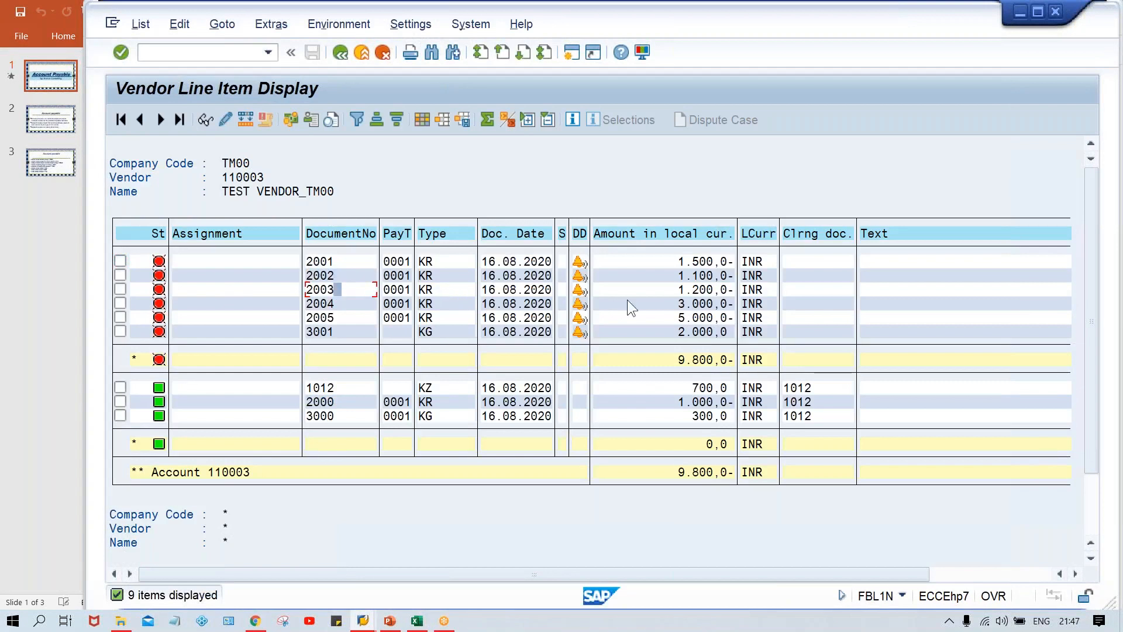
click(673, 288)
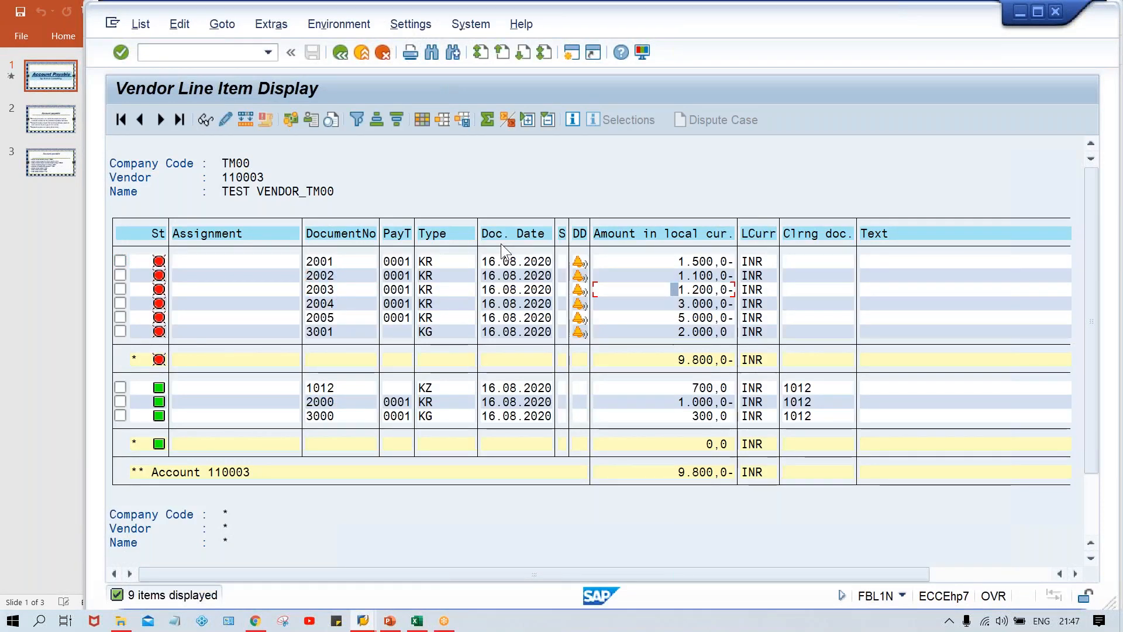
key(alt+Tab)
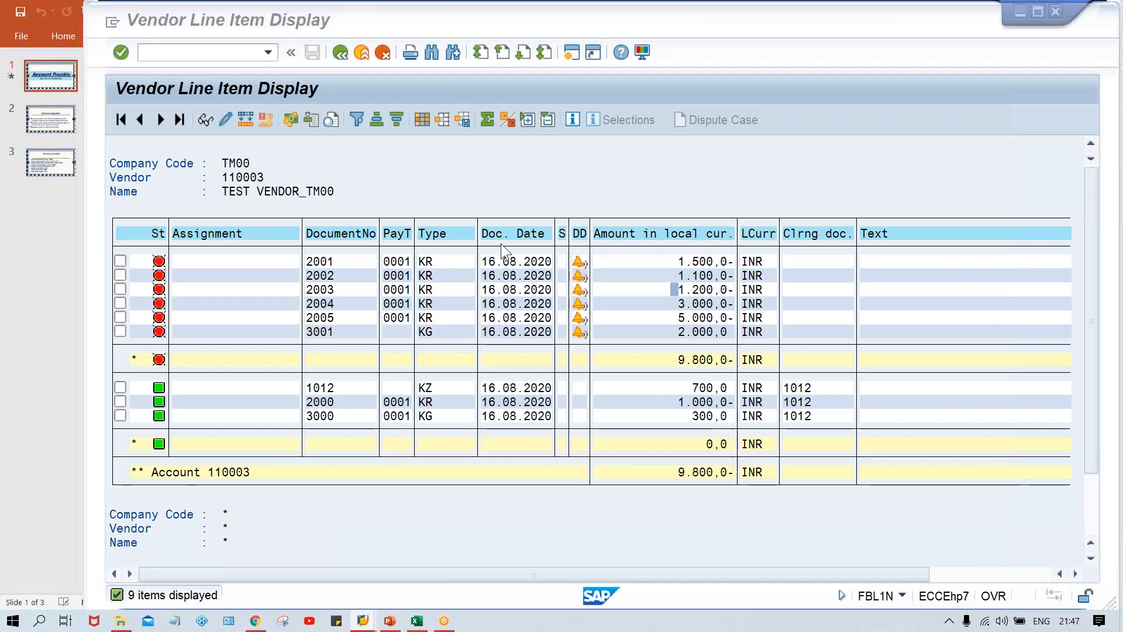
key(alt+Tab)
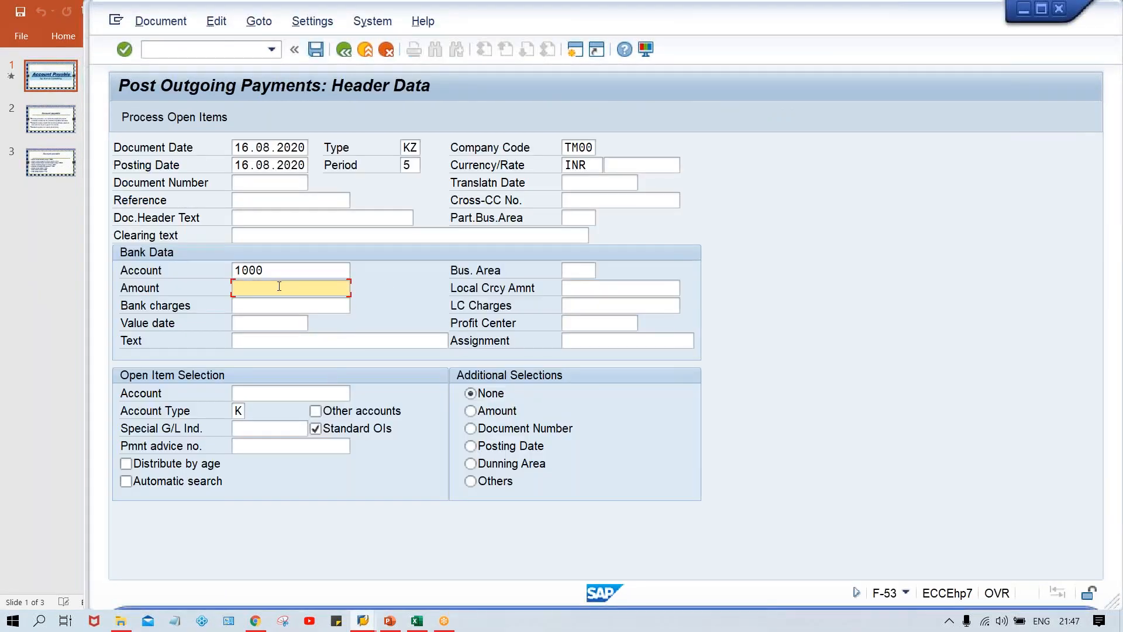
key(alt+Tab)
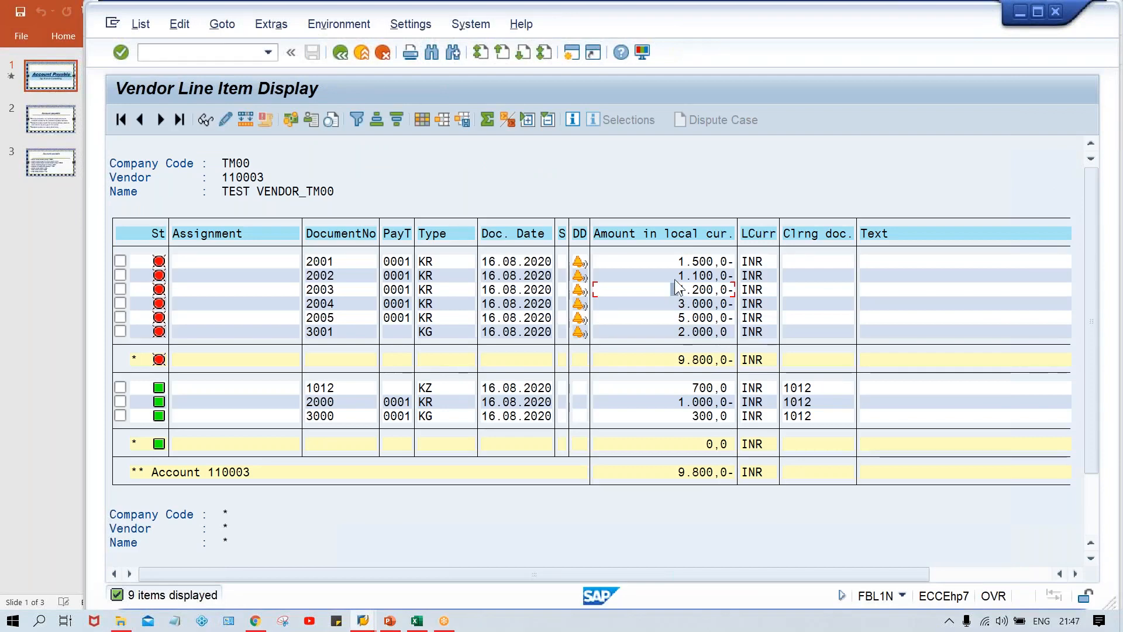
key(alt+Tab)
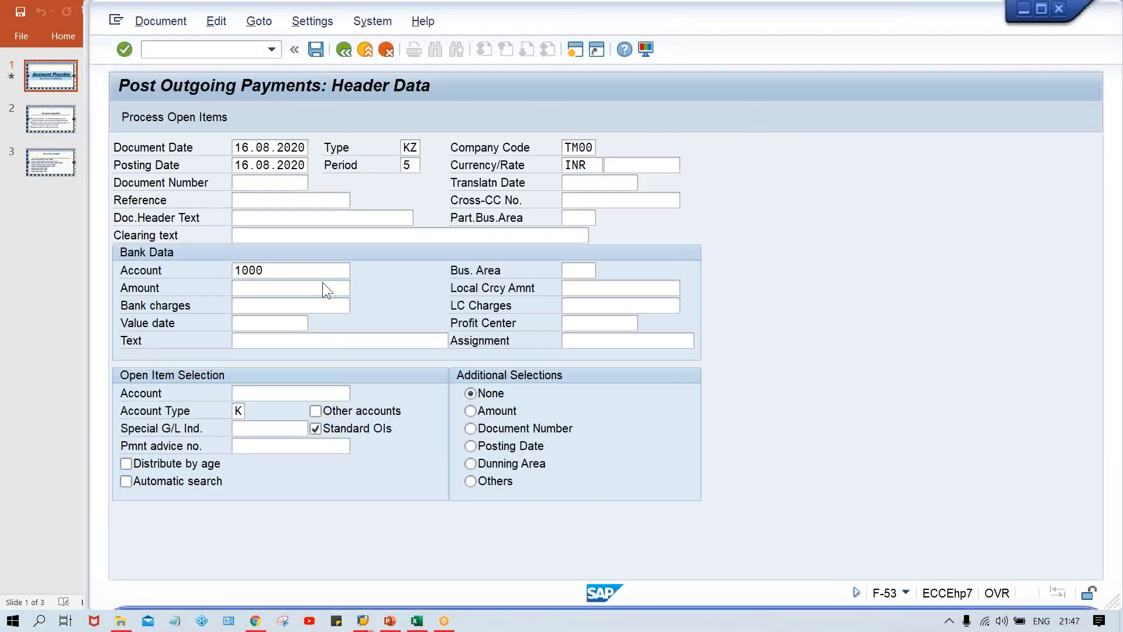
click(301, 286)
text(2300)
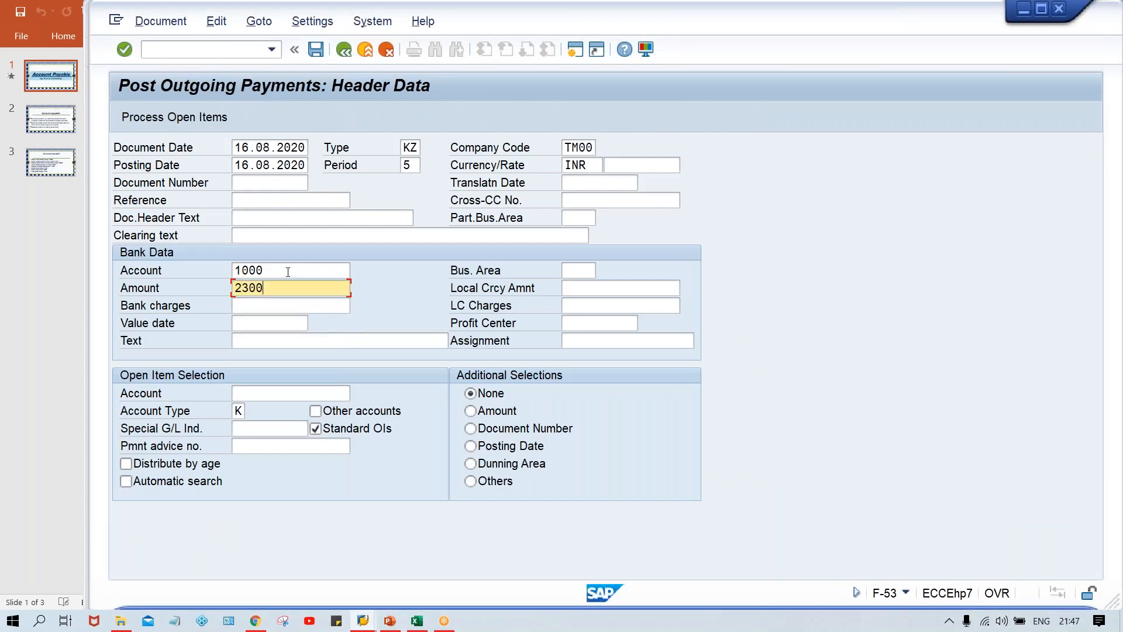
- Switch to the Class workbook in Excel, enter the sample amounts 124546 in G11 and 124570 in G12, and compare them
click(419, 617)
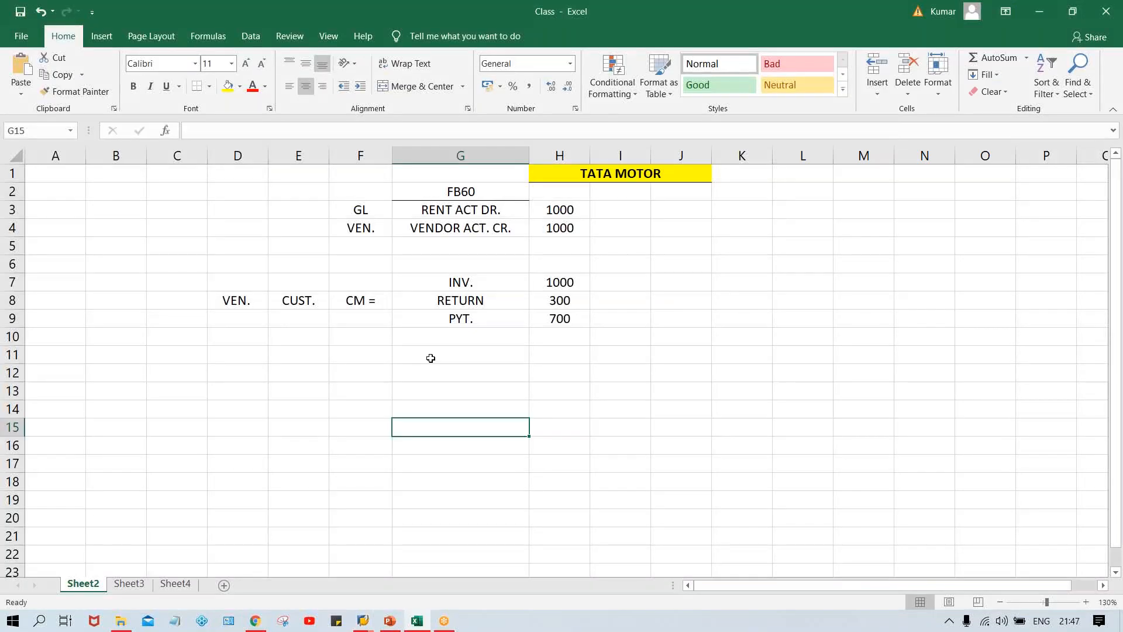
click(431, 355)
text(124546)
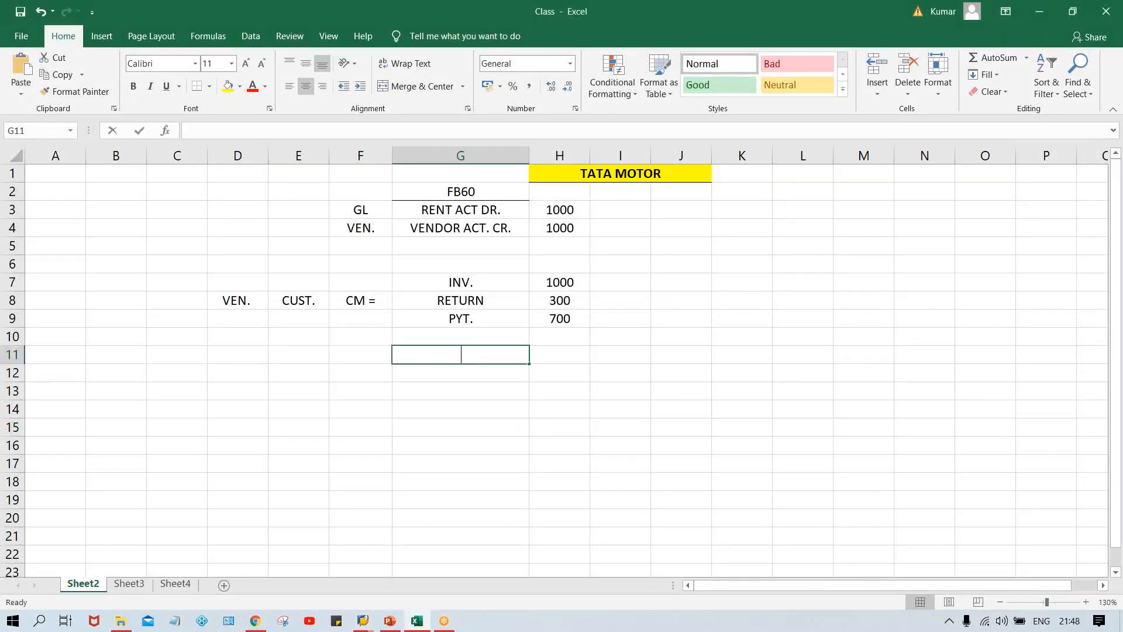
text(56)
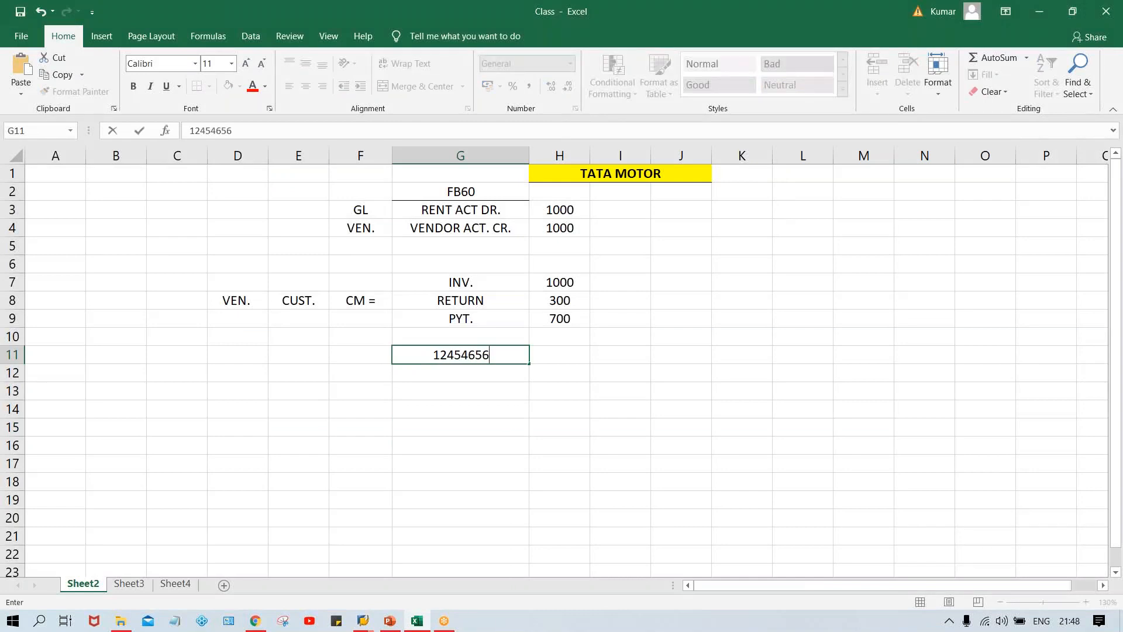
key(BackSpace)
key(BackSpace)
text(.00)
key(Return)
text(124570)
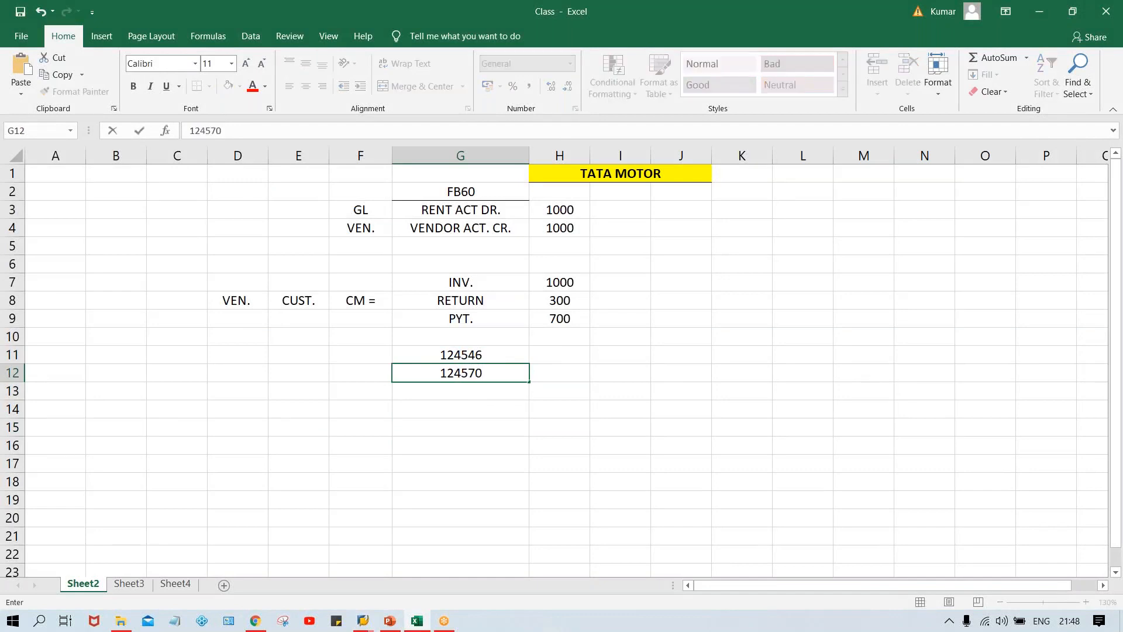
key(Return)
click(460, 352)
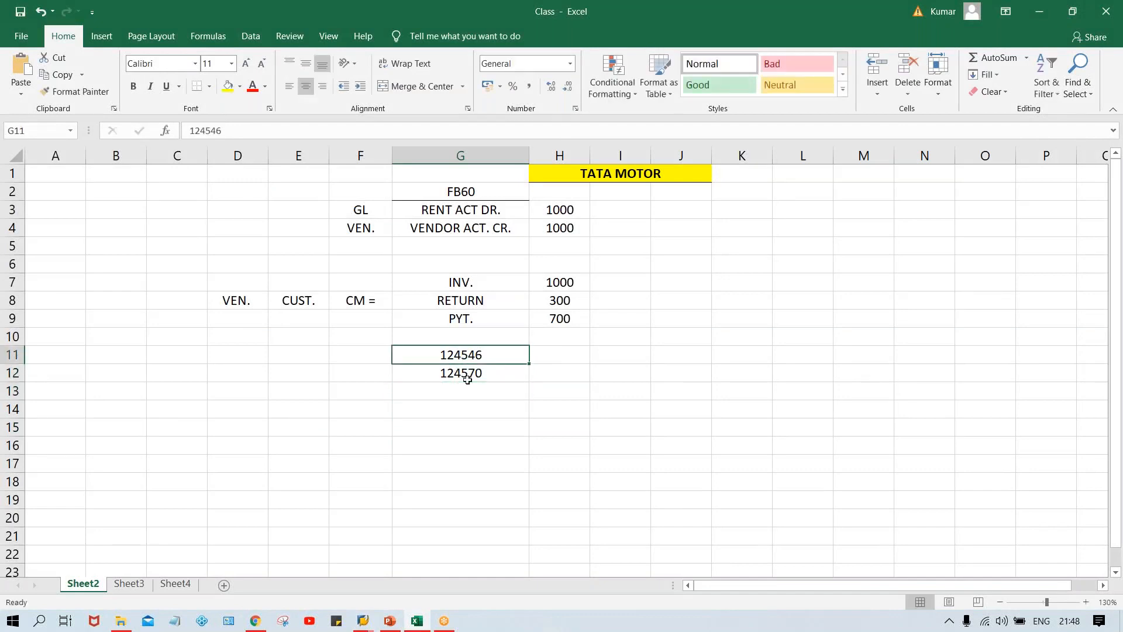
click(449, 379)
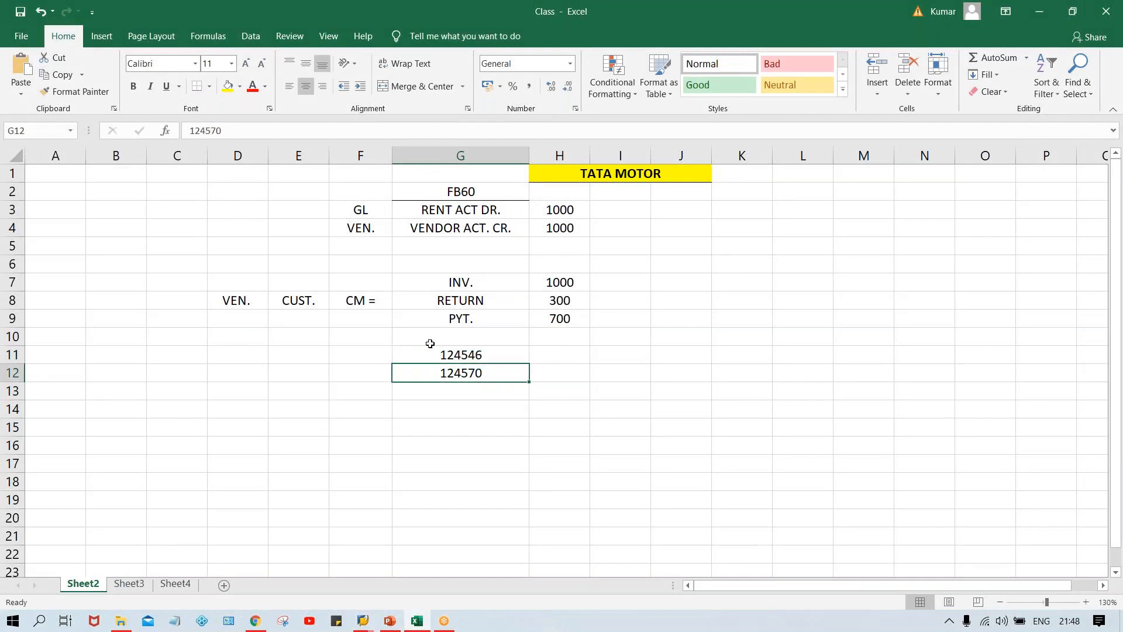
click(431, 356)
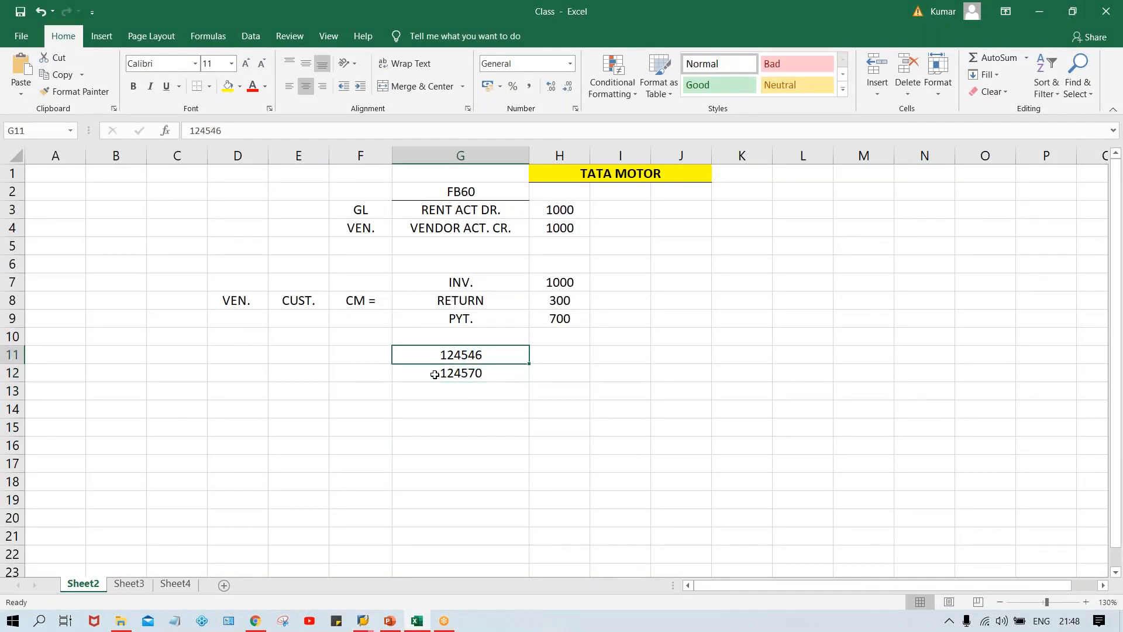
- Switch back to the Post Outgoing Payments header in SAP and set the bank data amount to 1
key(alt+Tab)
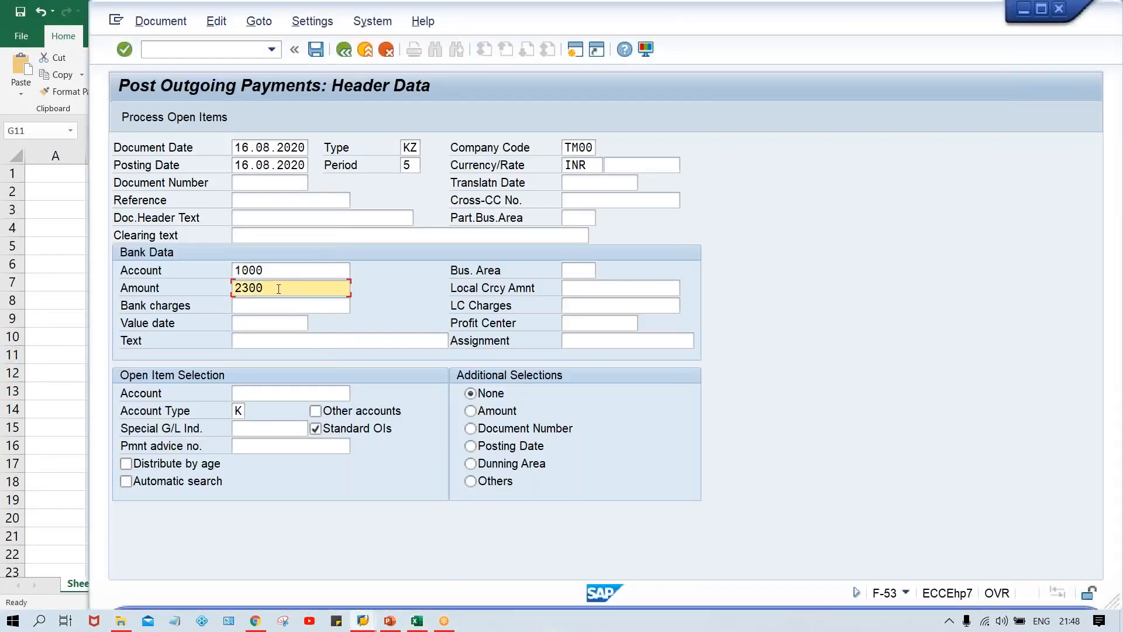
drag(278, 289, 129, 284)
text(1)
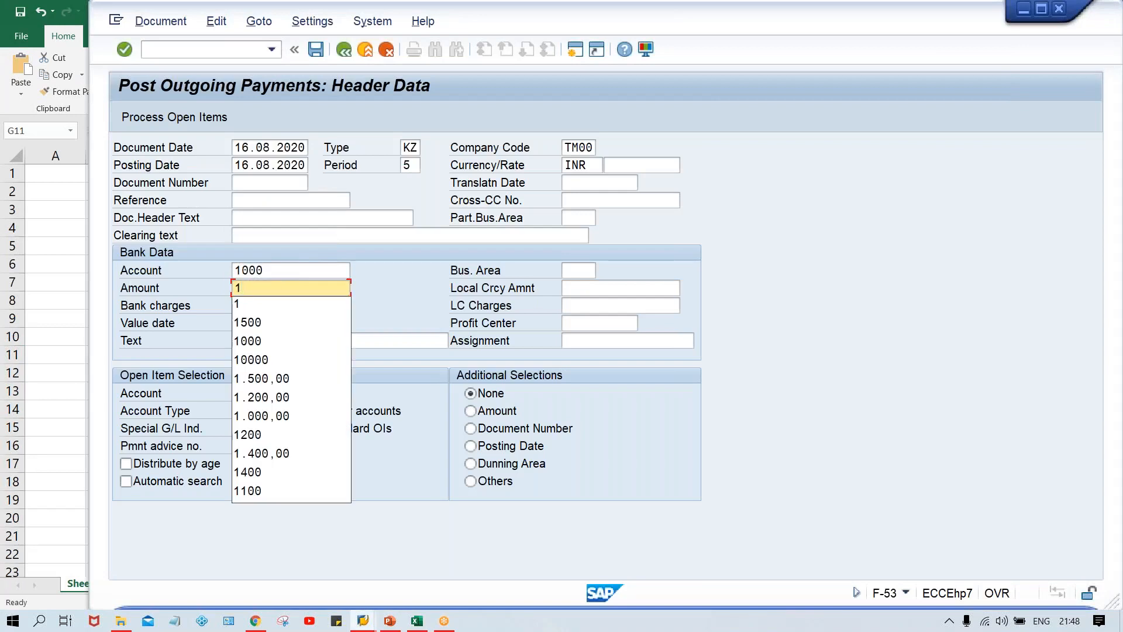
click(421, 287)
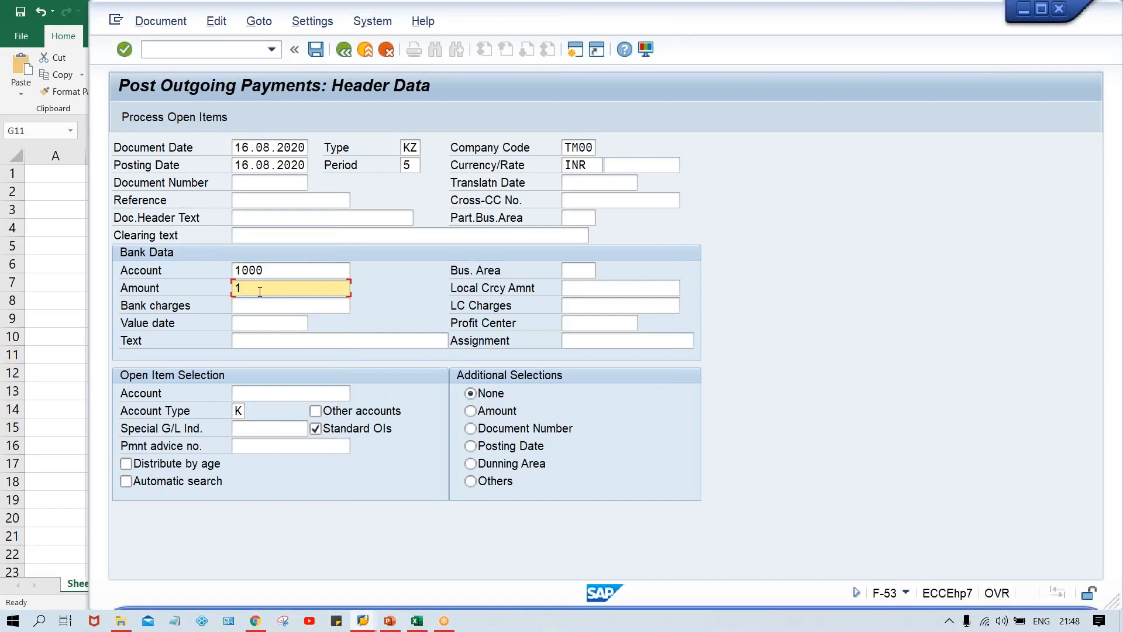
- Select the test vendor's account for the open item selection and proceed to its open items
click(261, 391)
key(Down)
key(Return)
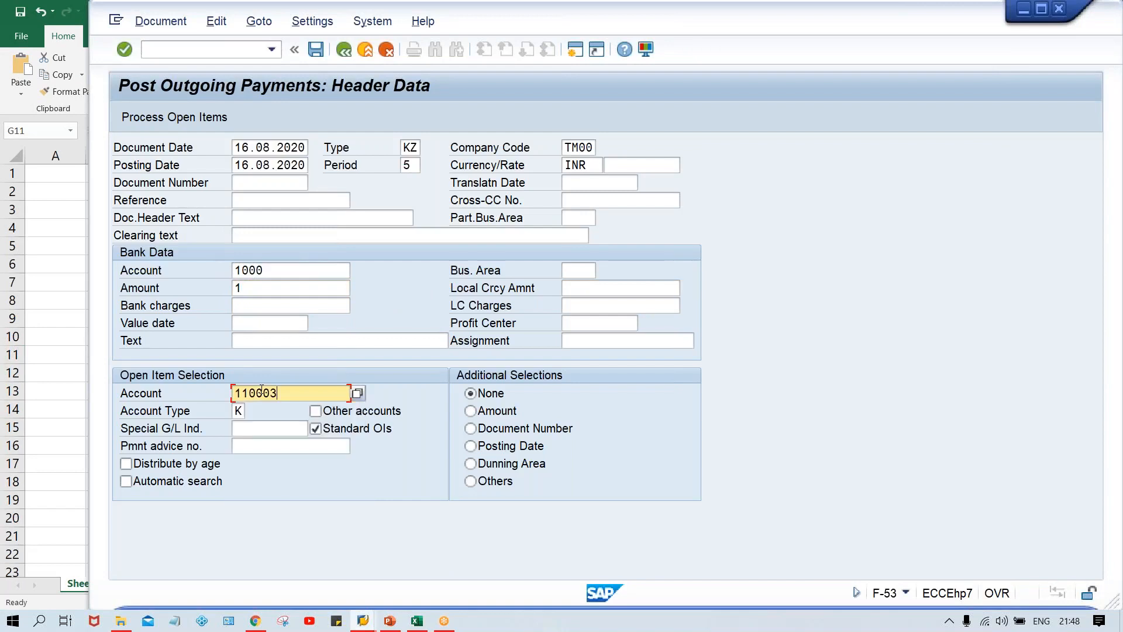
key(Return)
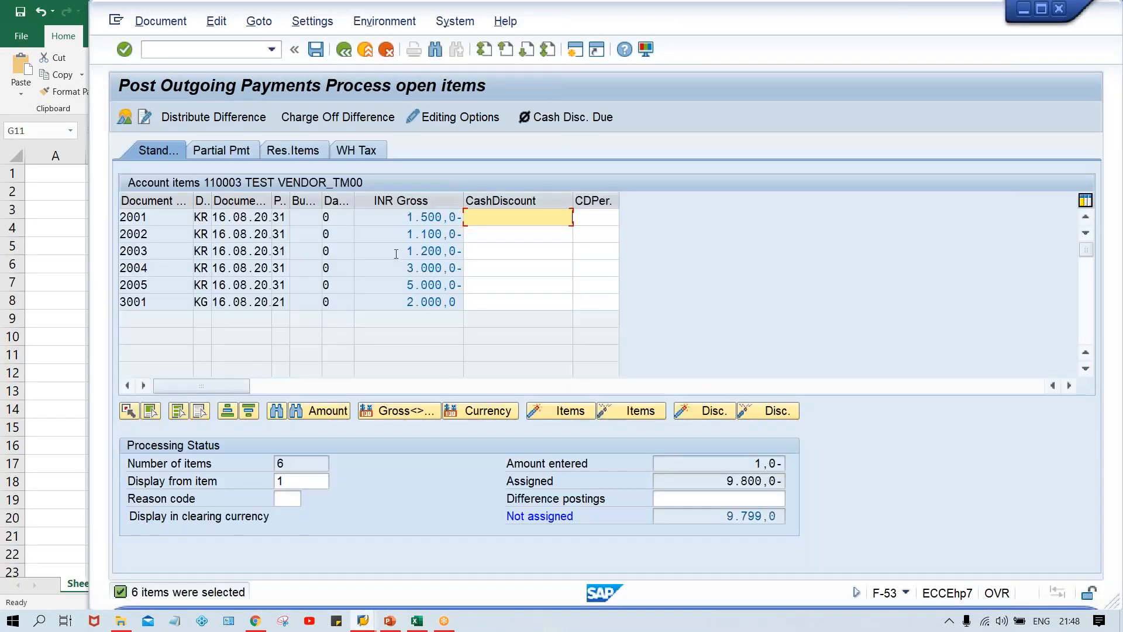
- Compare the gross amounts of invoice 2005 and credit memo 3001 in the payment's open items
click(408, 303)
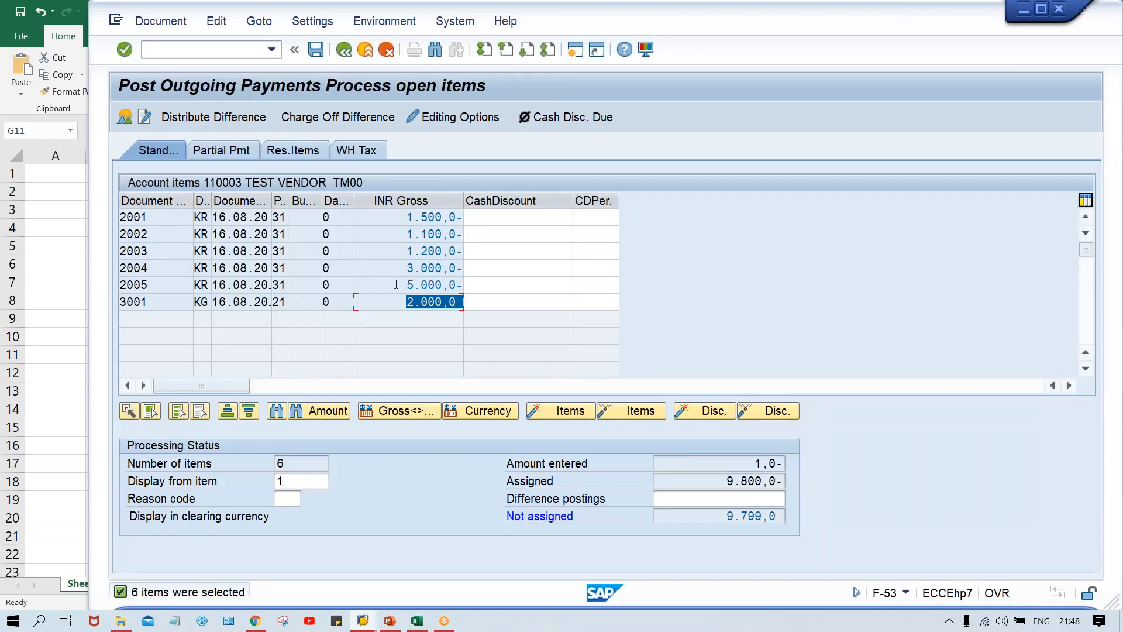
drag(395, 285, 494, 281)
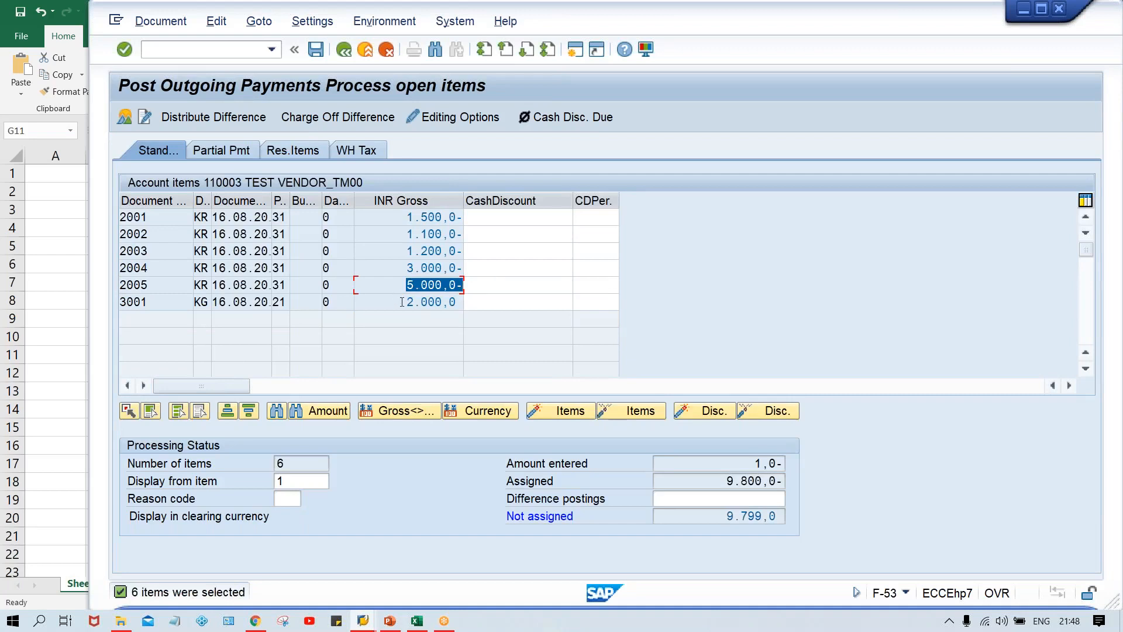
drag(407, 302, 462, 303)
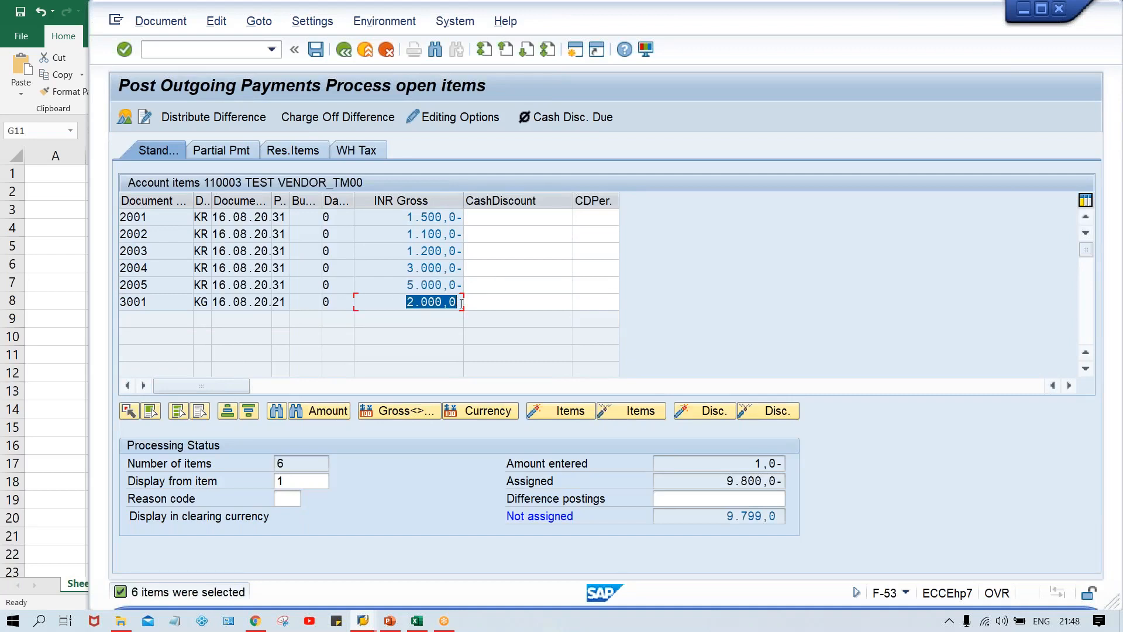
drag(404, 284, 534, 288)
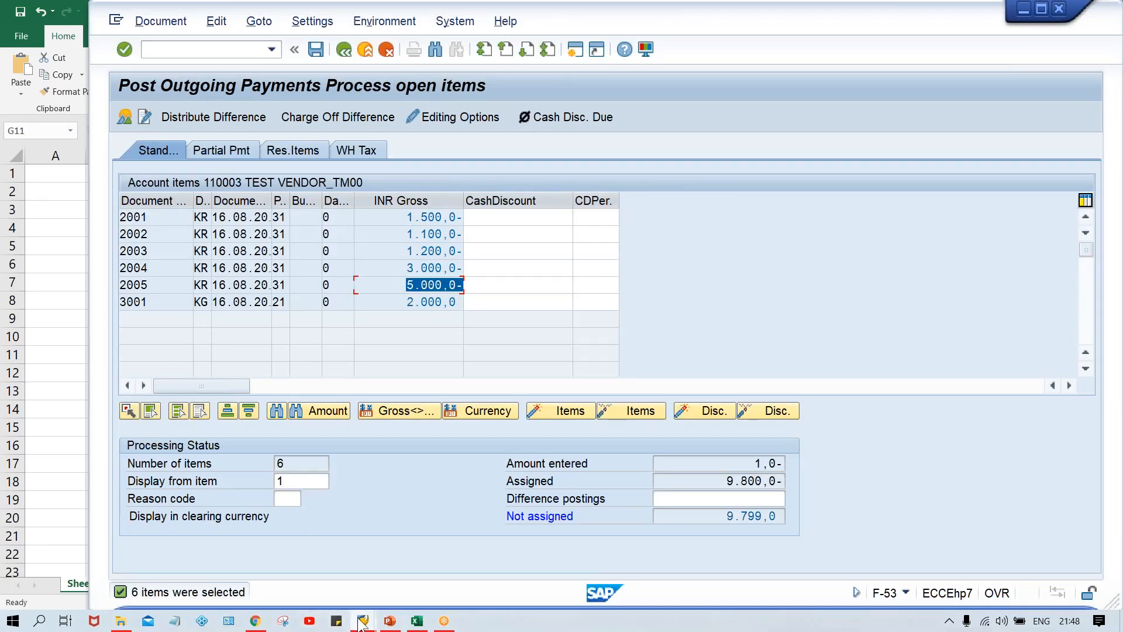
- Switch to the Vendor Line Item Display session, examine the line item details of credit memo 3001 and return to the list
mouse_move(362, 623)
click(383, 559)
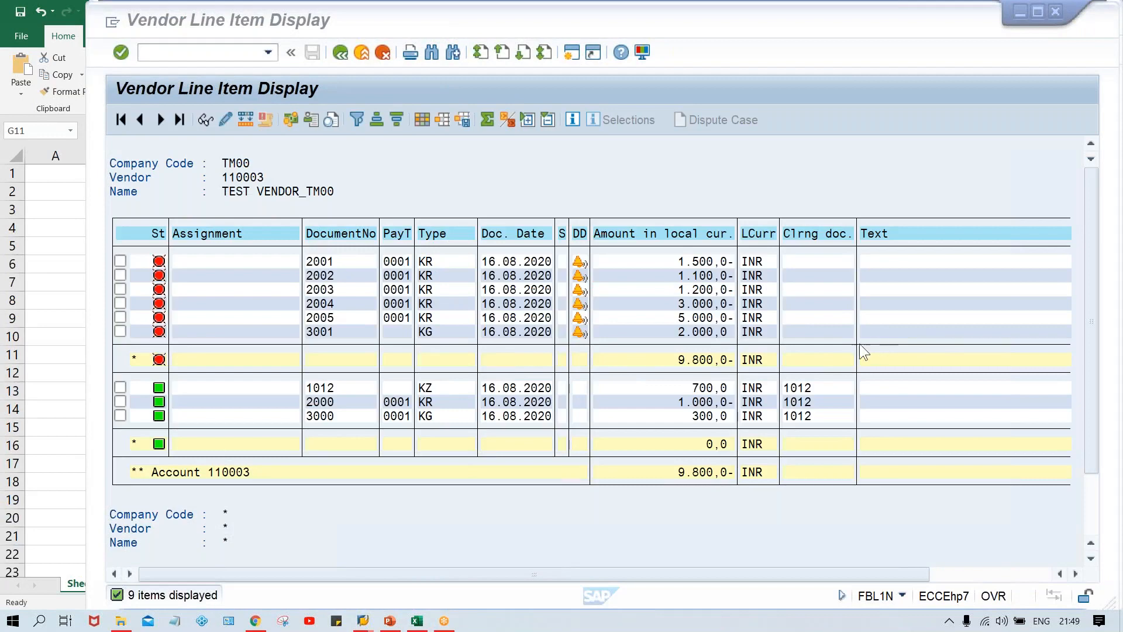
click(816, 334)
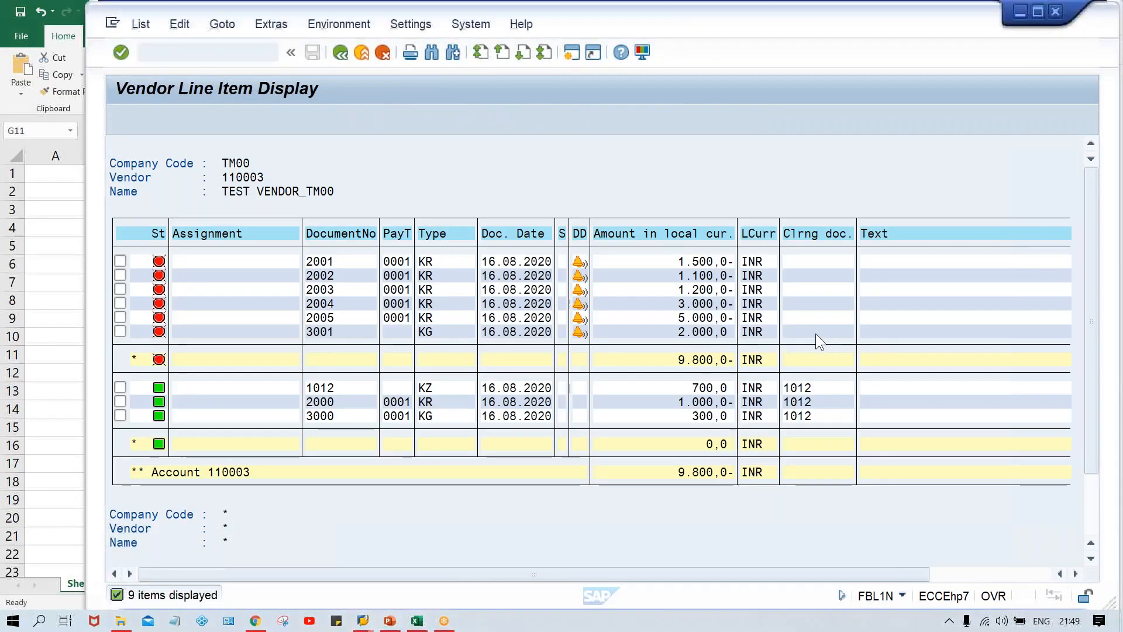
double_click(815, 333)
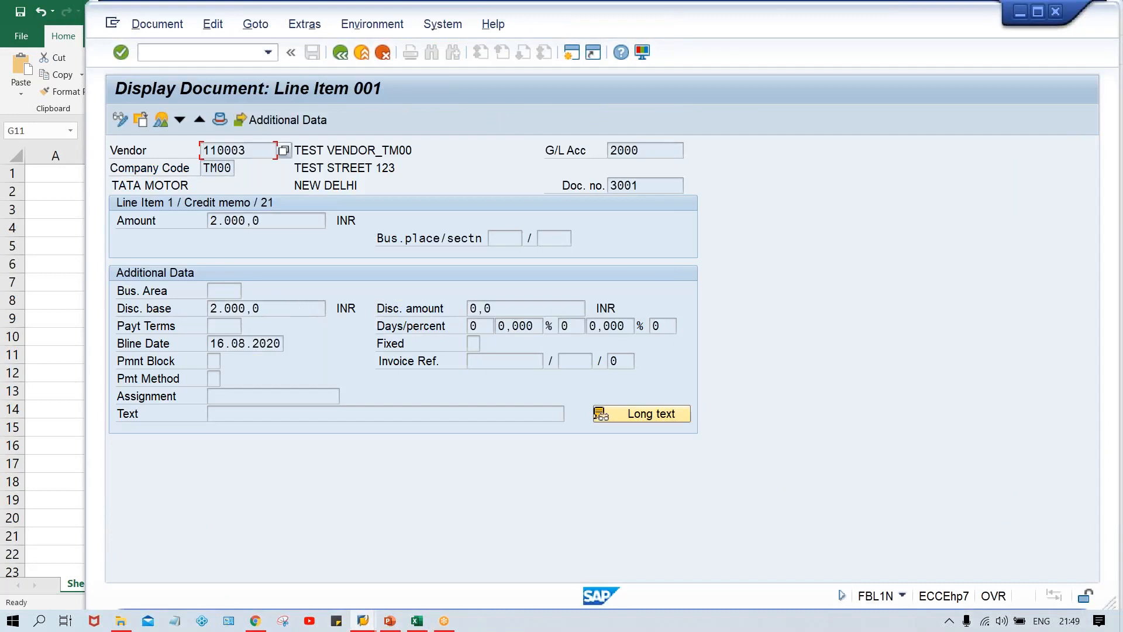
click(339, 52)
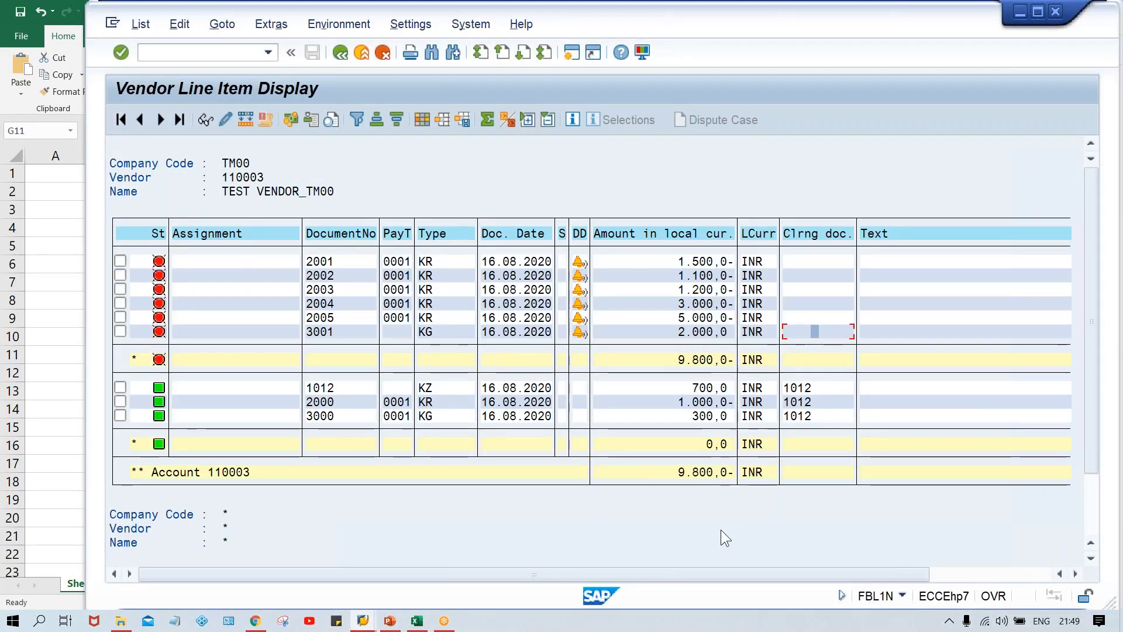
- Check the Text field in the Enter Vendor Credit Memo session and return to the vendor line items
mouse_move(364, 621)
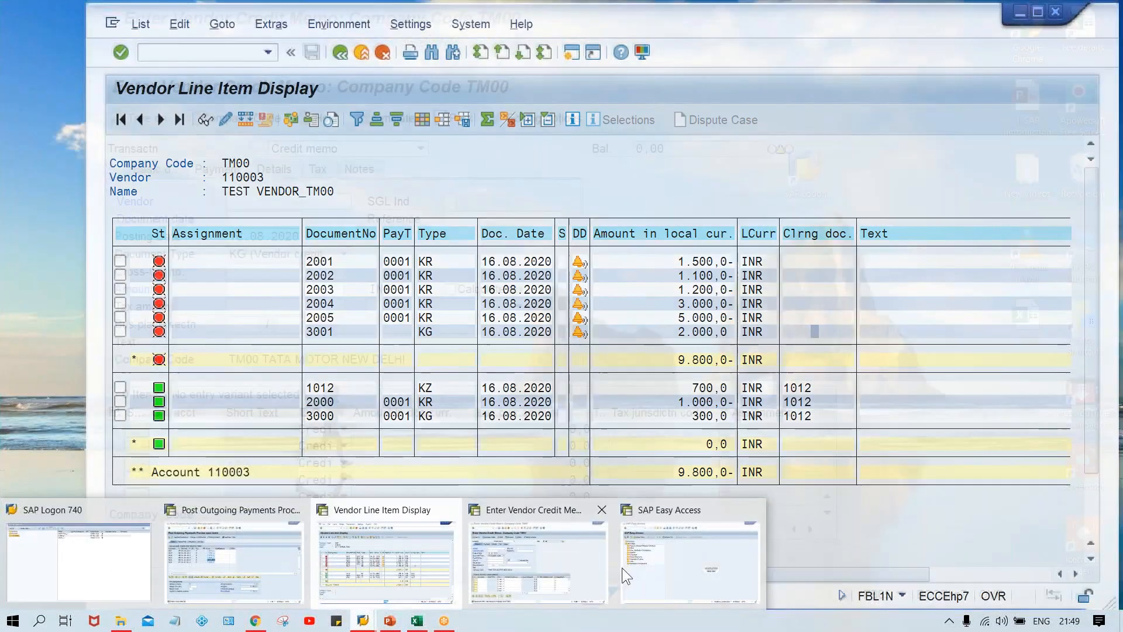
click(538, 567)
click(266, 339)
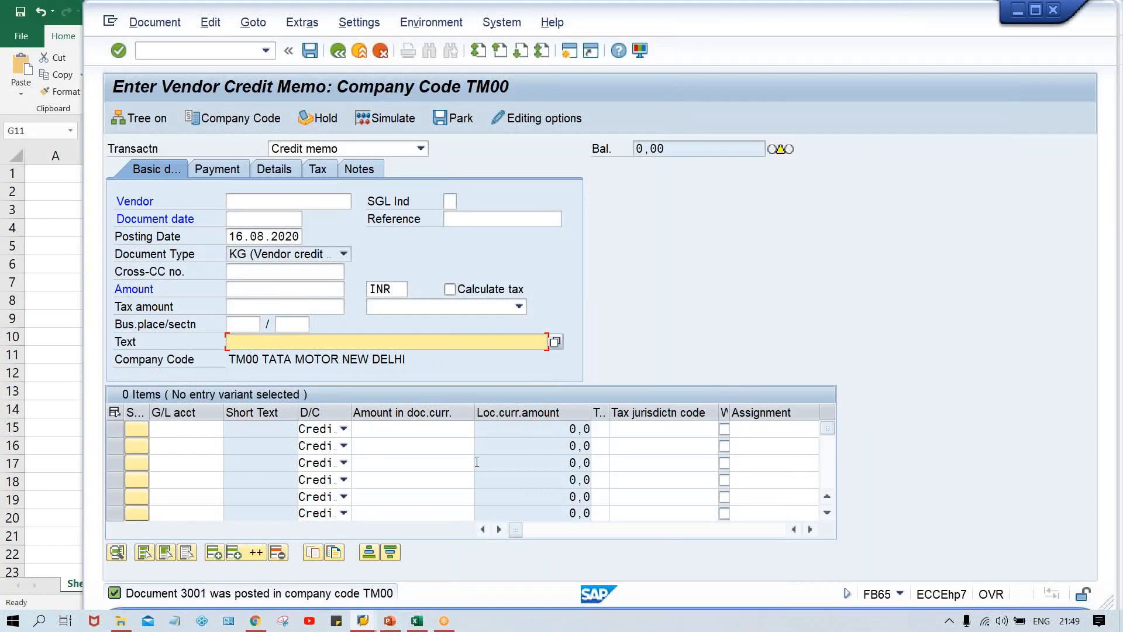
click(641, 430)
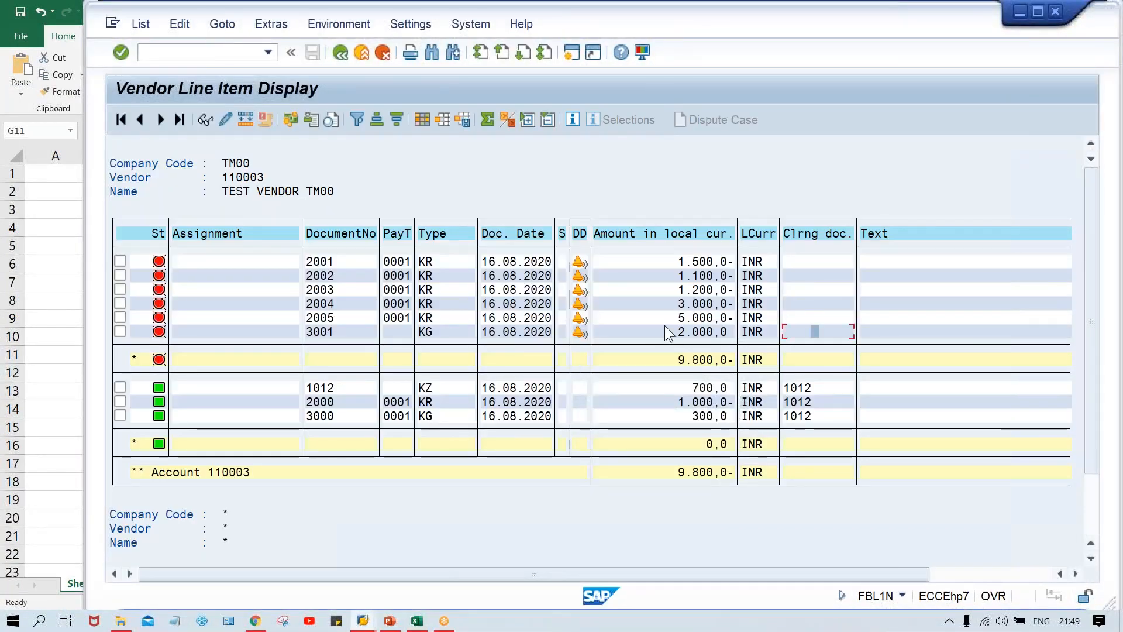
- Open the line item of credit memo 3001 in change mode, set its text to "CM for 2005" and save
double_click(664, 329)
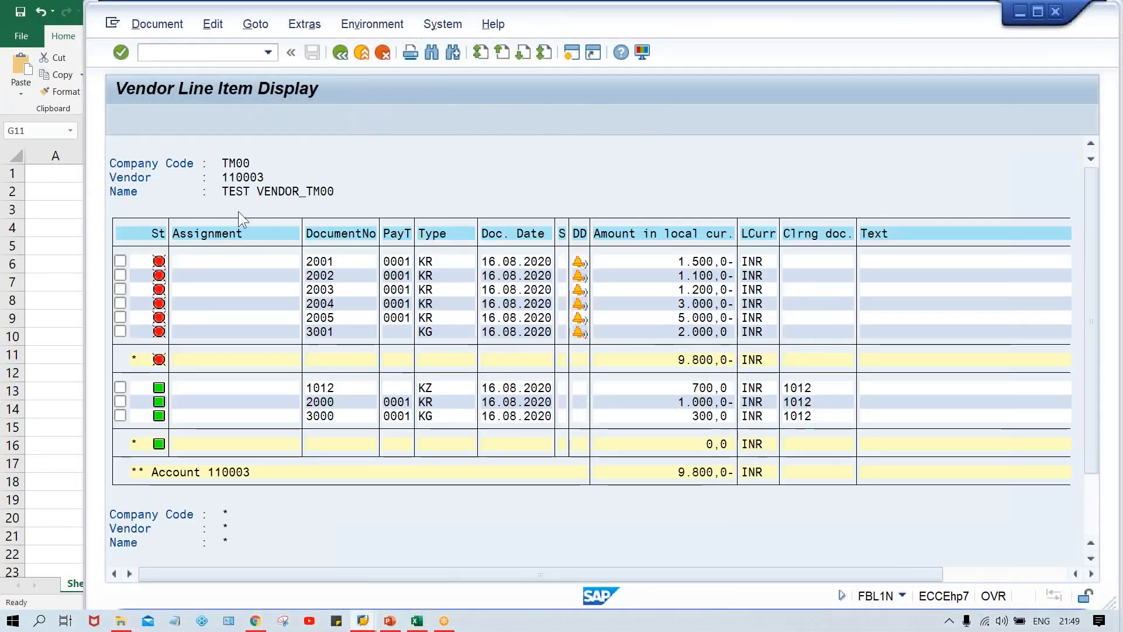
click(119, 119)
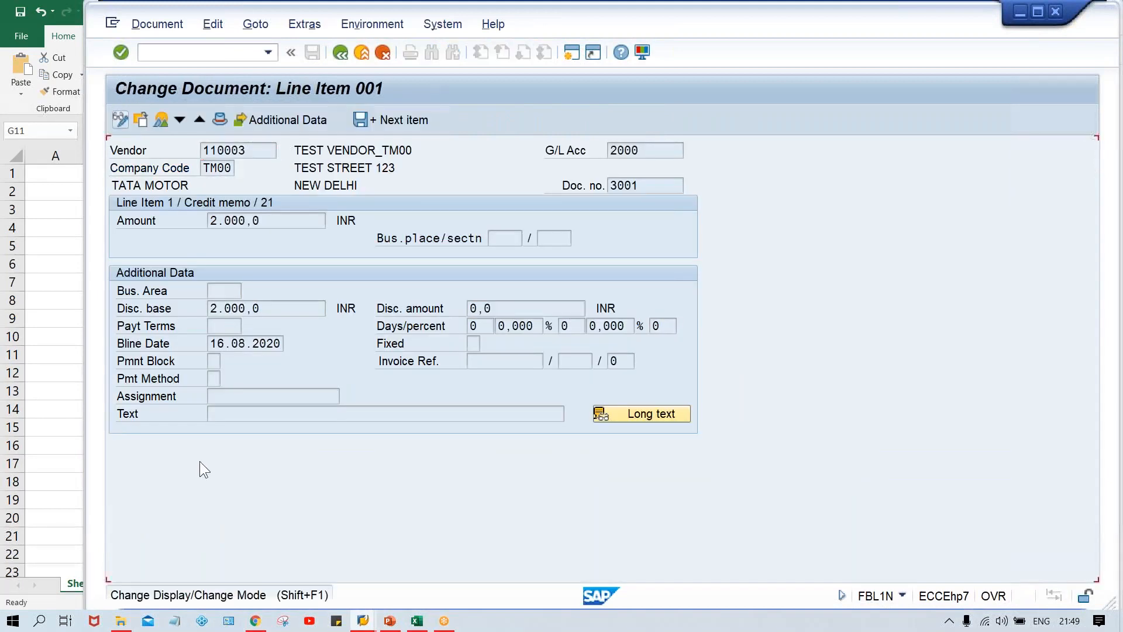
click(224, 413)
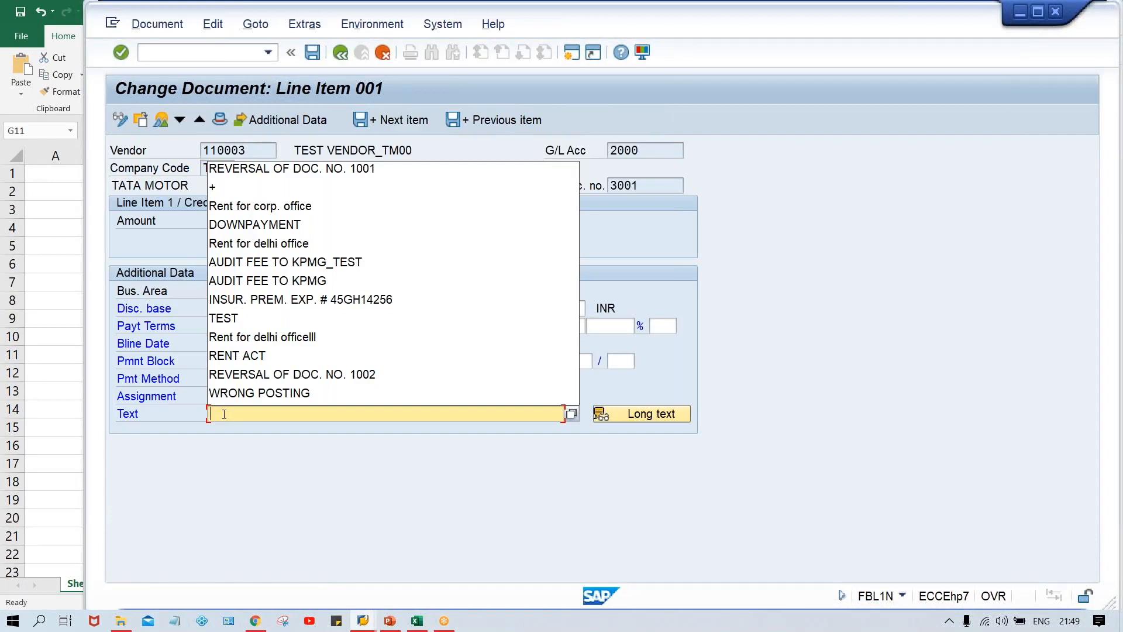
text(c)
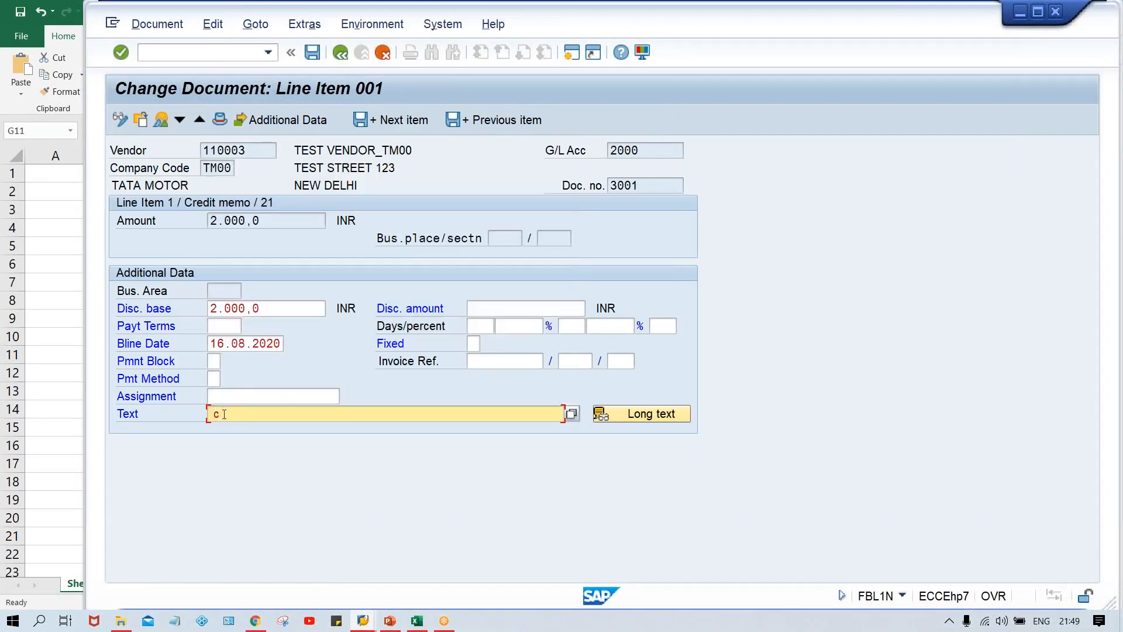
key(BackSpace)
text(CM for 2005)
key(ctrl+s)
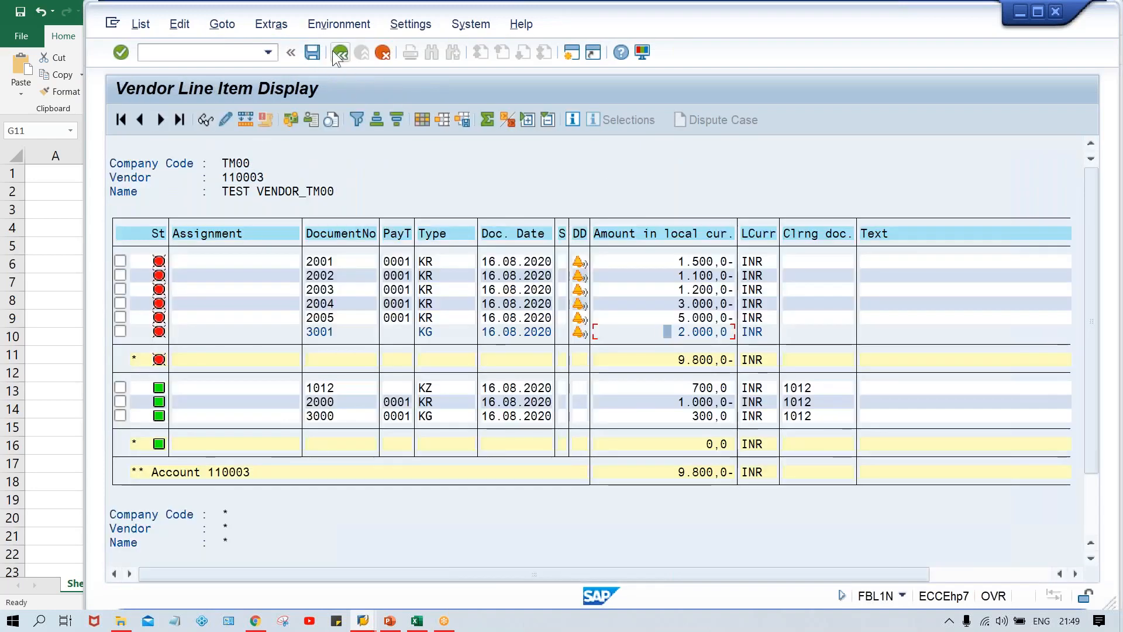
- Refresh the vendor line item list and check credit memo 3001 against the open invoices
click(139, 23)
click(148, 65)
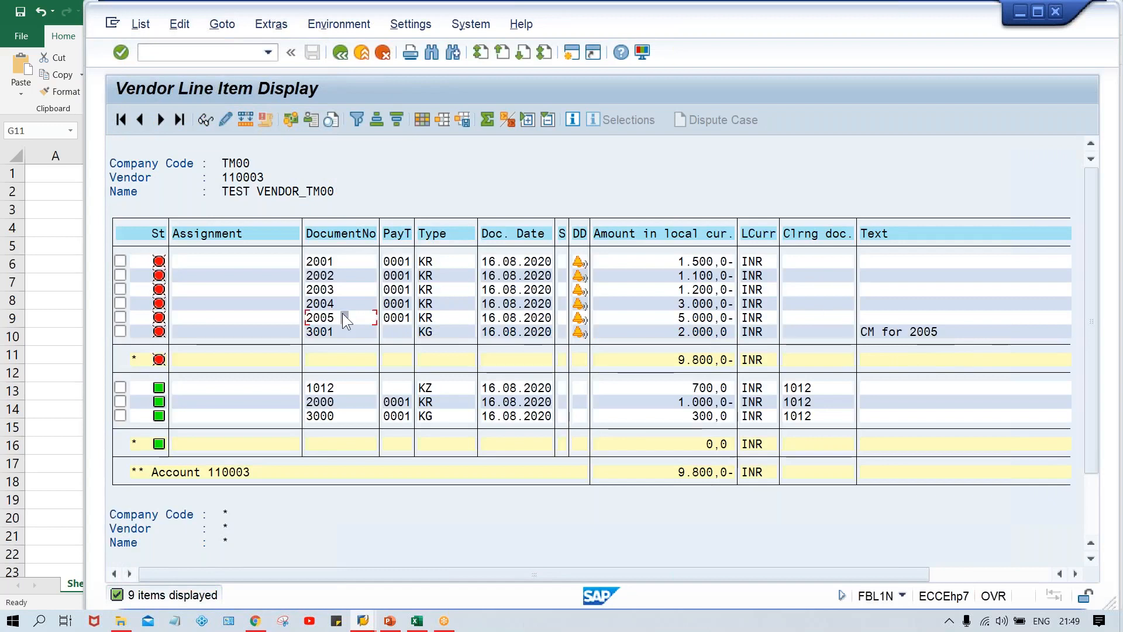
click(668, 333)
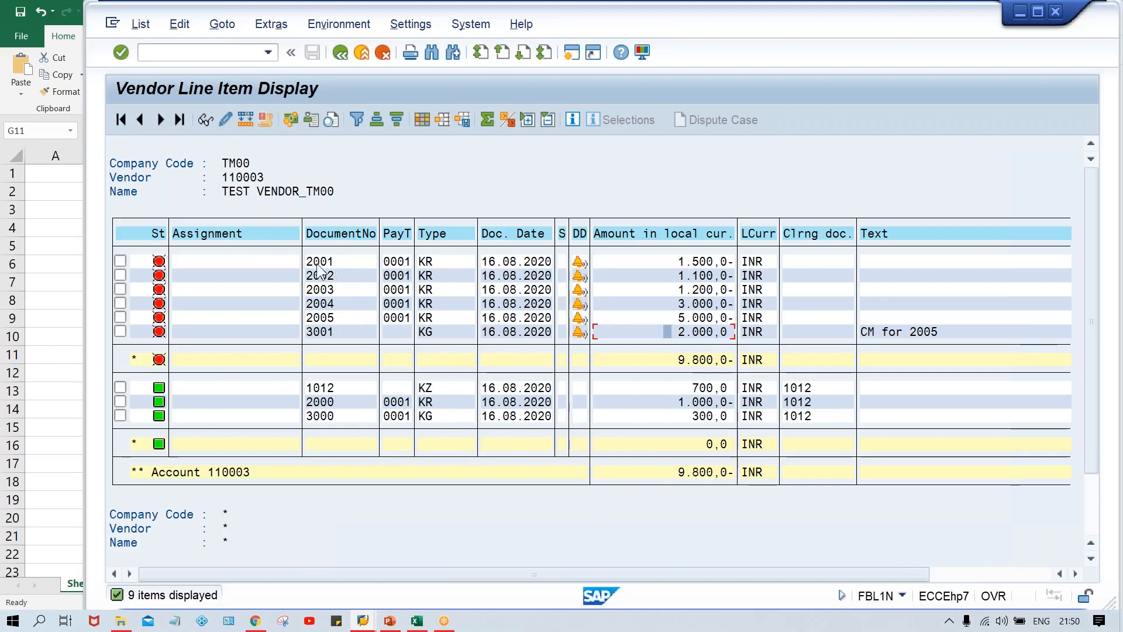
click(343, 273)
- Switch to the Post Outgoing Payments session and compare the amount entered with the assigned amount of the open items
key(F3)
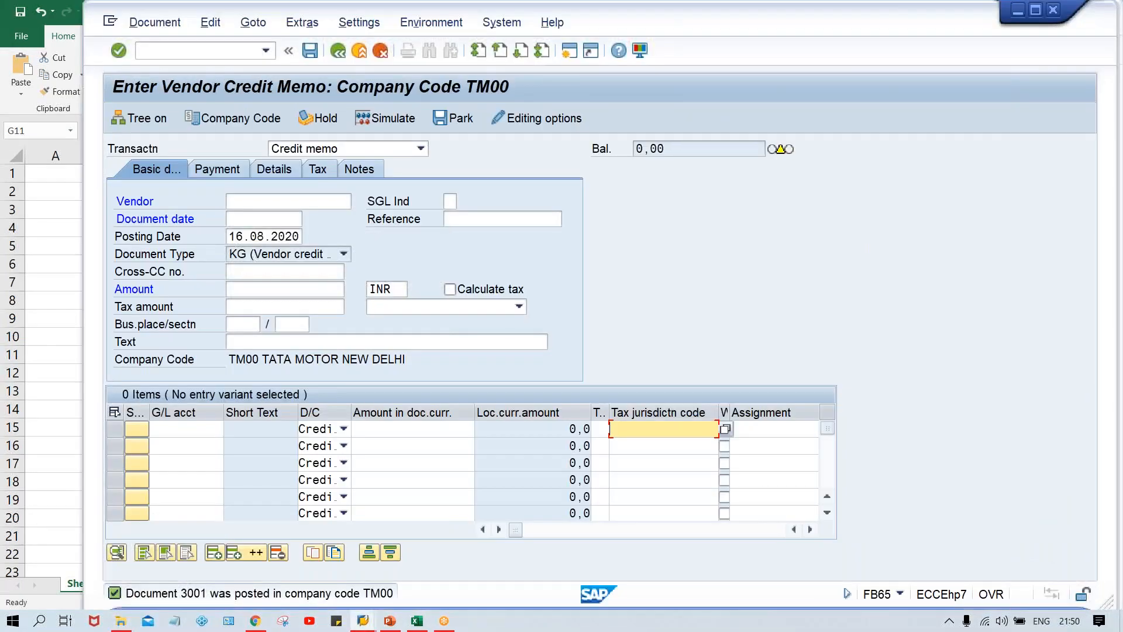
key(alt+Tab)
key(Tab)
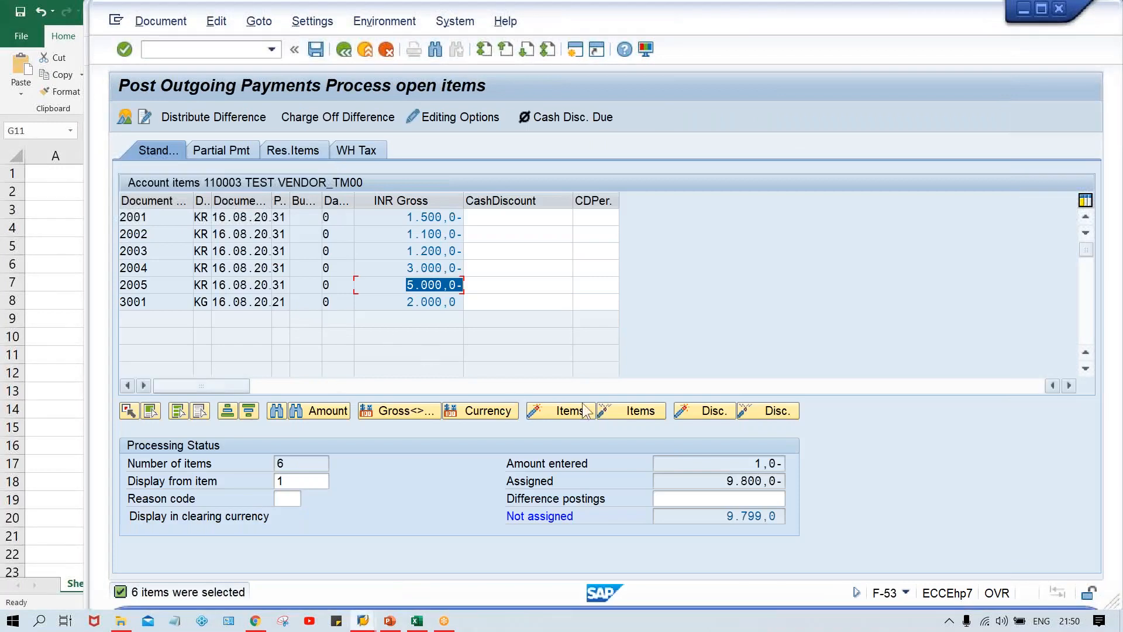
drag(746, 462, 912, 462)
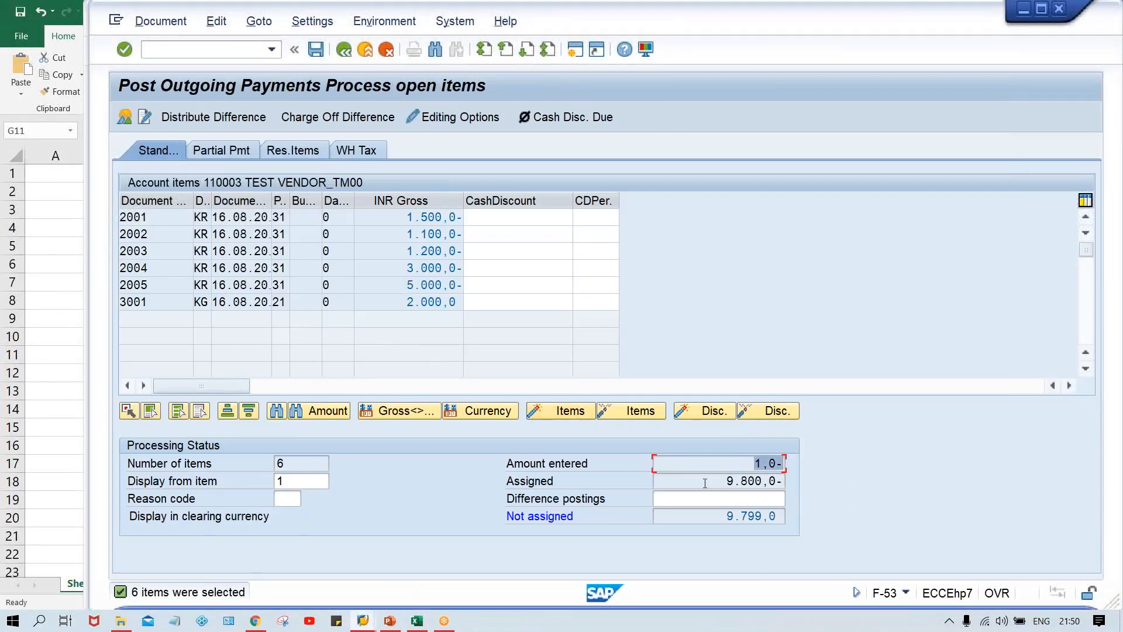
drag(705, 483, 788, 484)
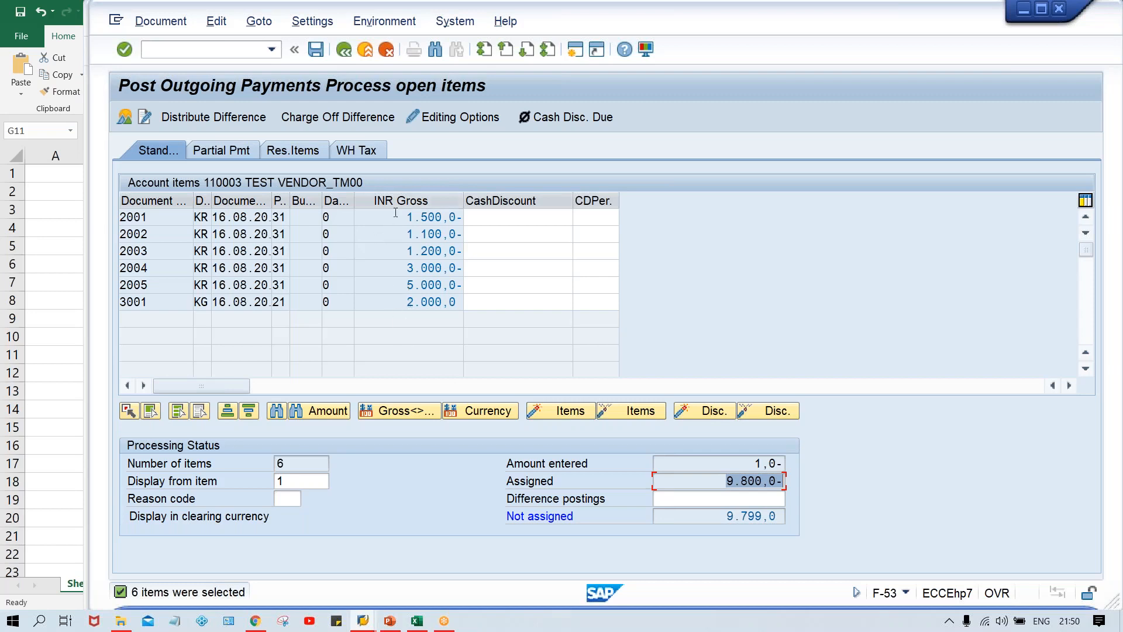
click(755, 463)
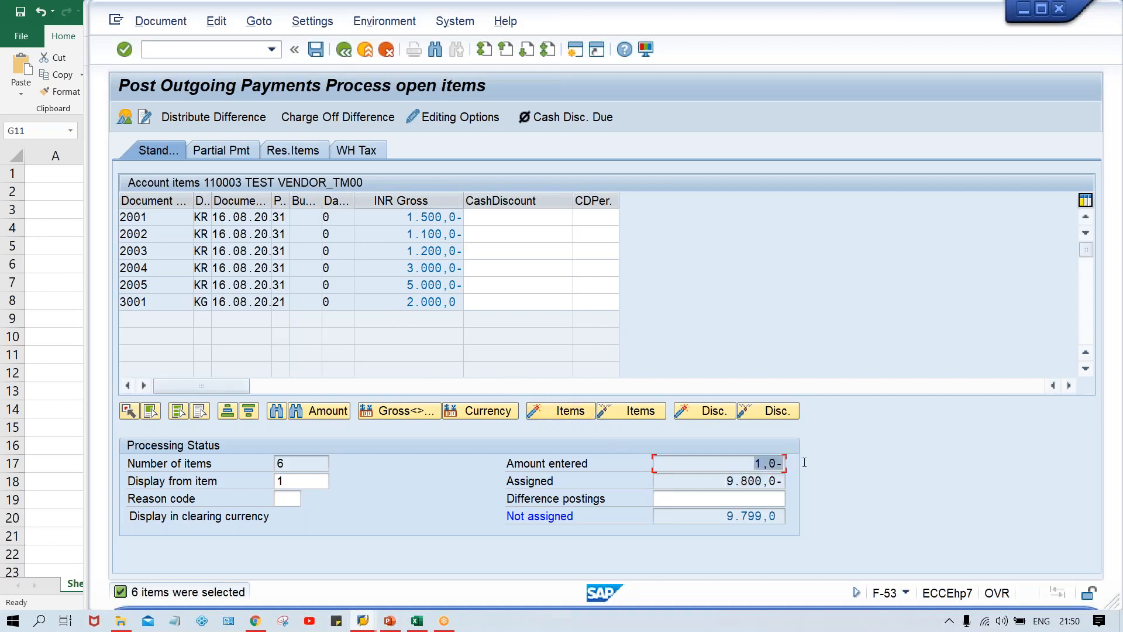
- Deactivate all of the vendor's open items and activate only invoices 2002 and 2003 for clearing
click(714, 478)
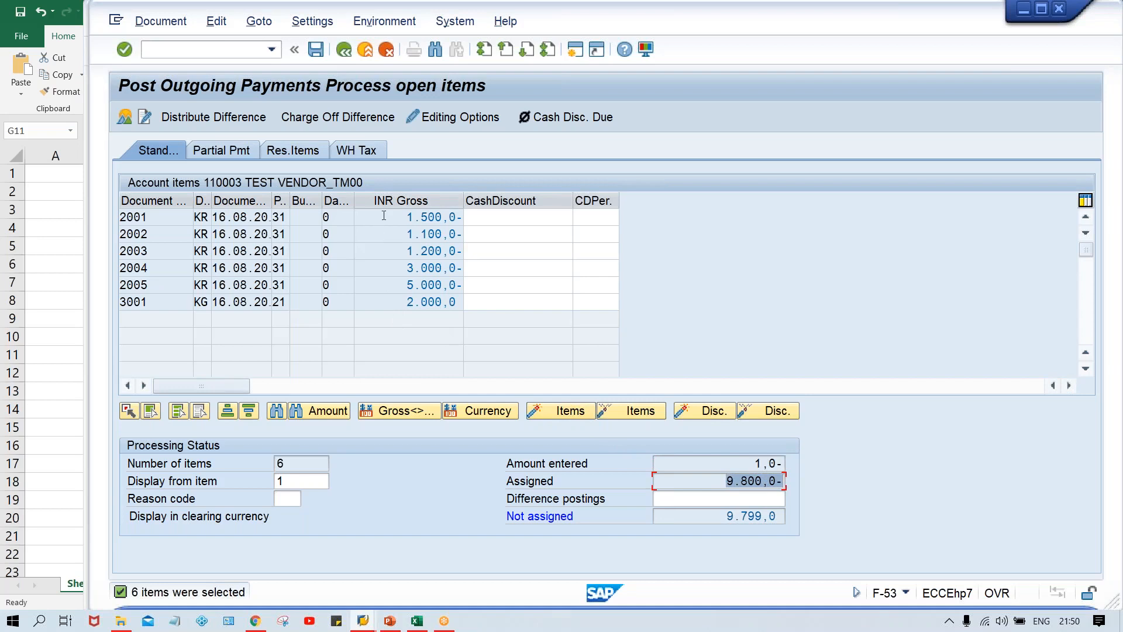
click(161, 250)
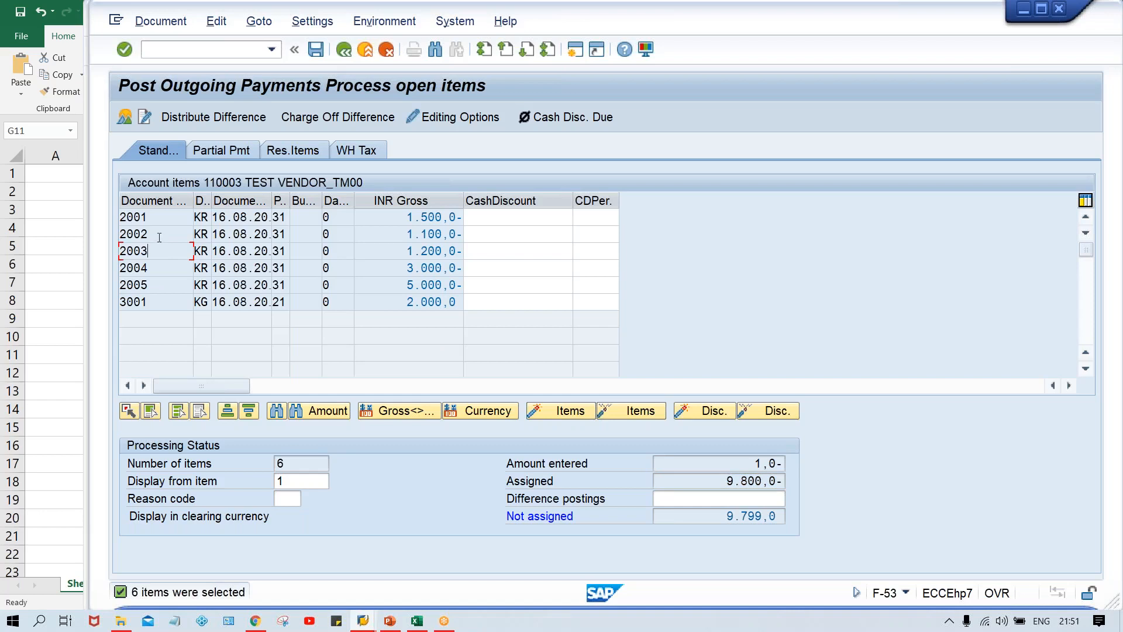
click(158, 253)
click(175, 412)
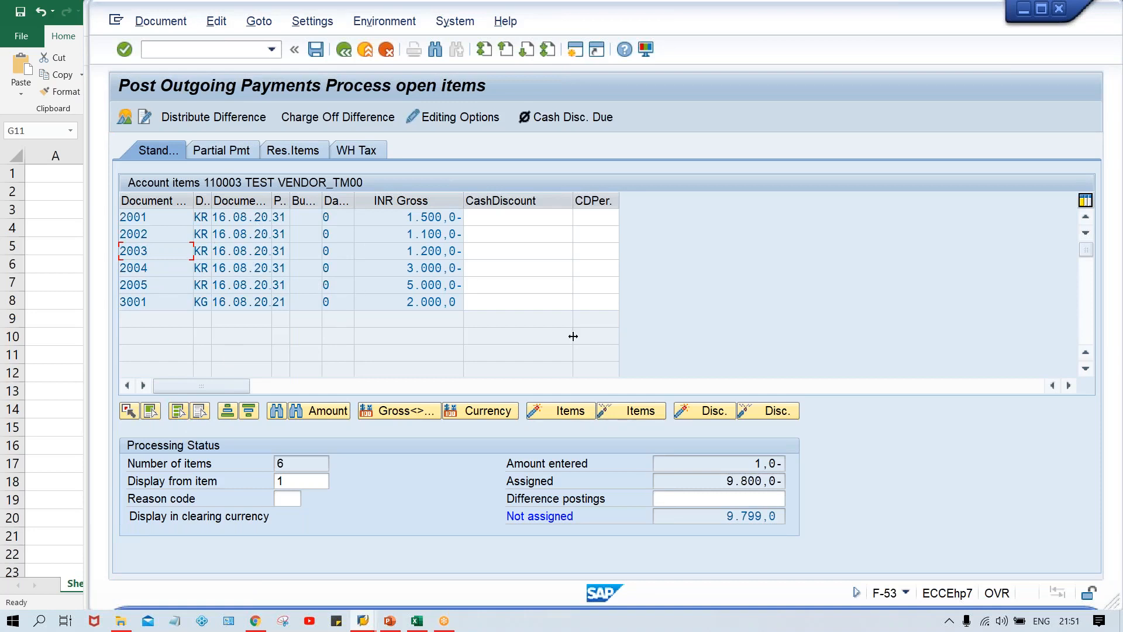
click(619, 409)
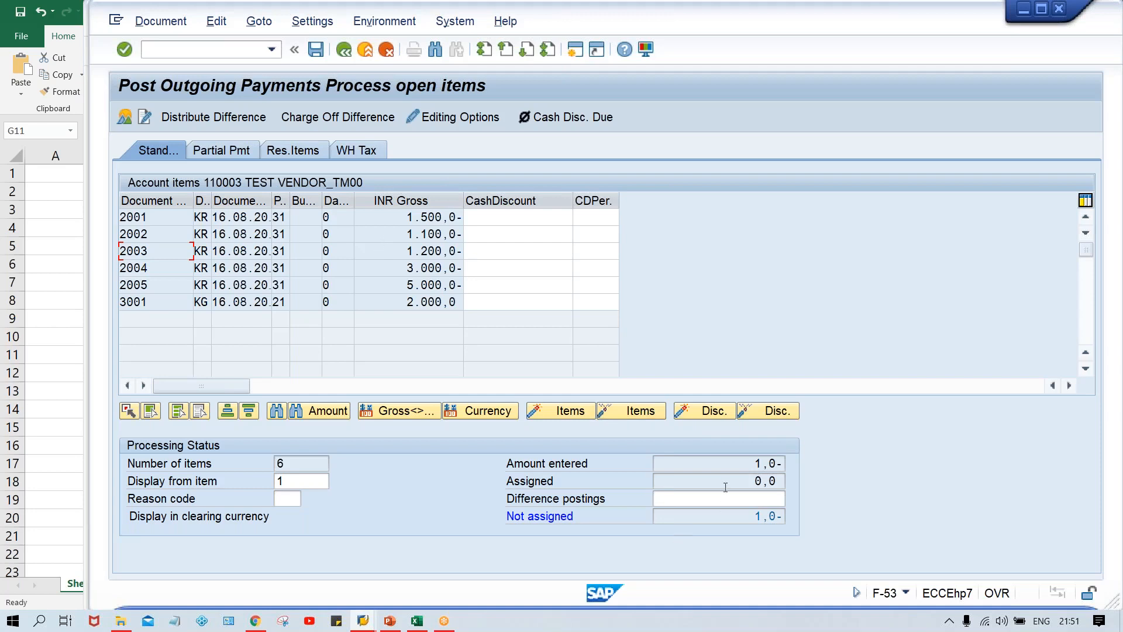
drag(750, 481, 809, 485)
double_click(401, 234)
double_click(403, 250)
click(753, 458)
- From the payment's document overview, open the HDFC bank line item and set its amount to 2300 INR
click(125, 117)
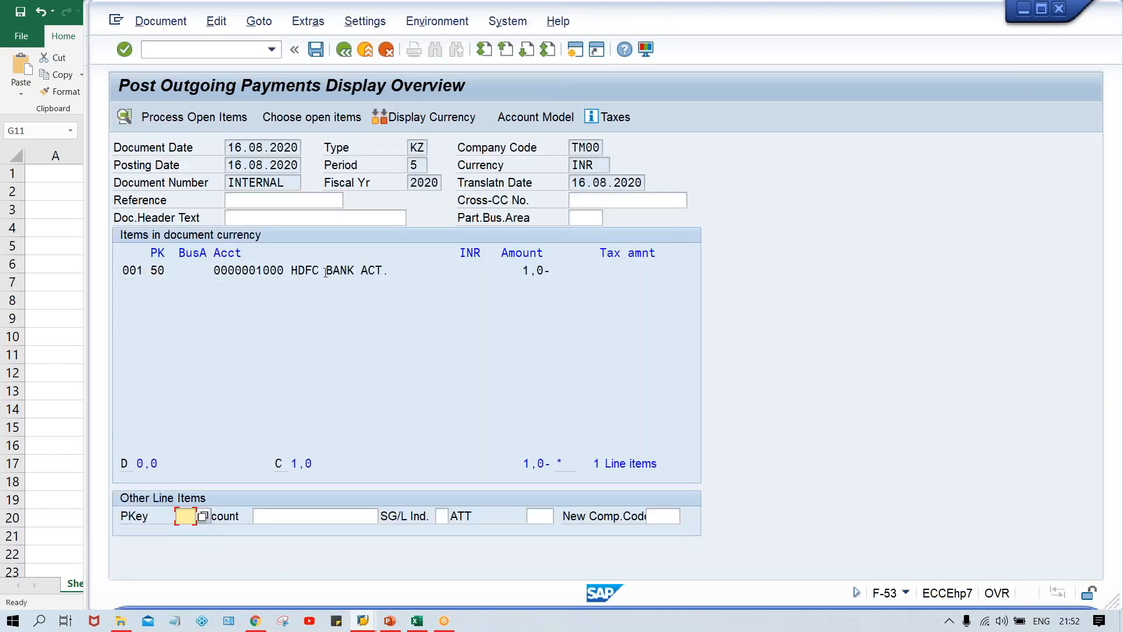
double_click(325, 272)
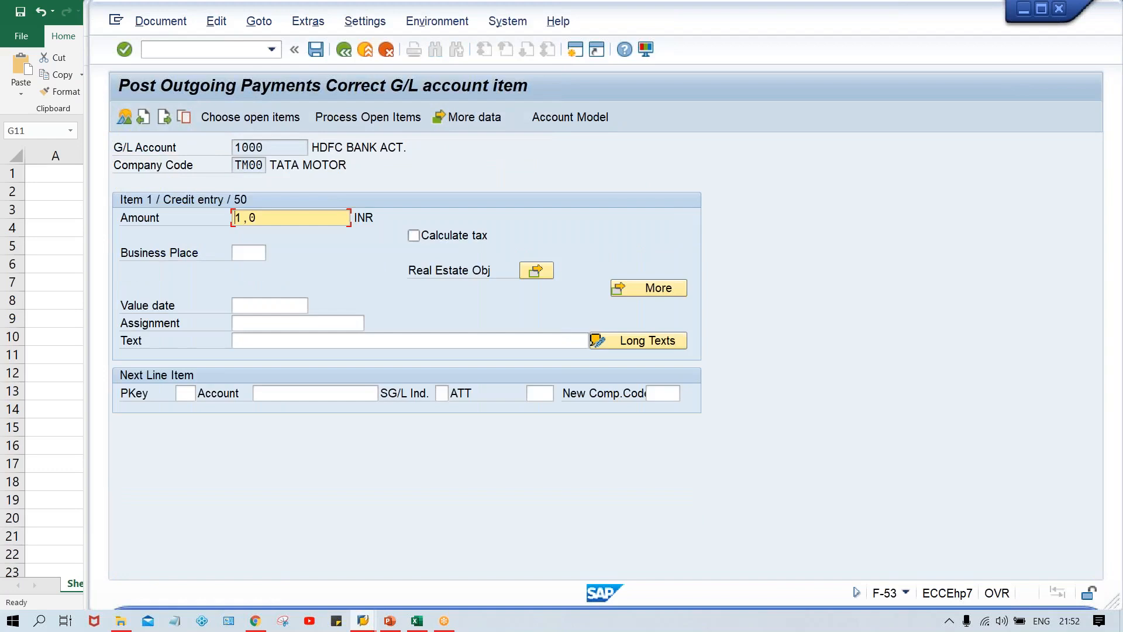
key(BackSpace)
key(BackSpace)
key(BackSpace)
text(2300)
key(Return)
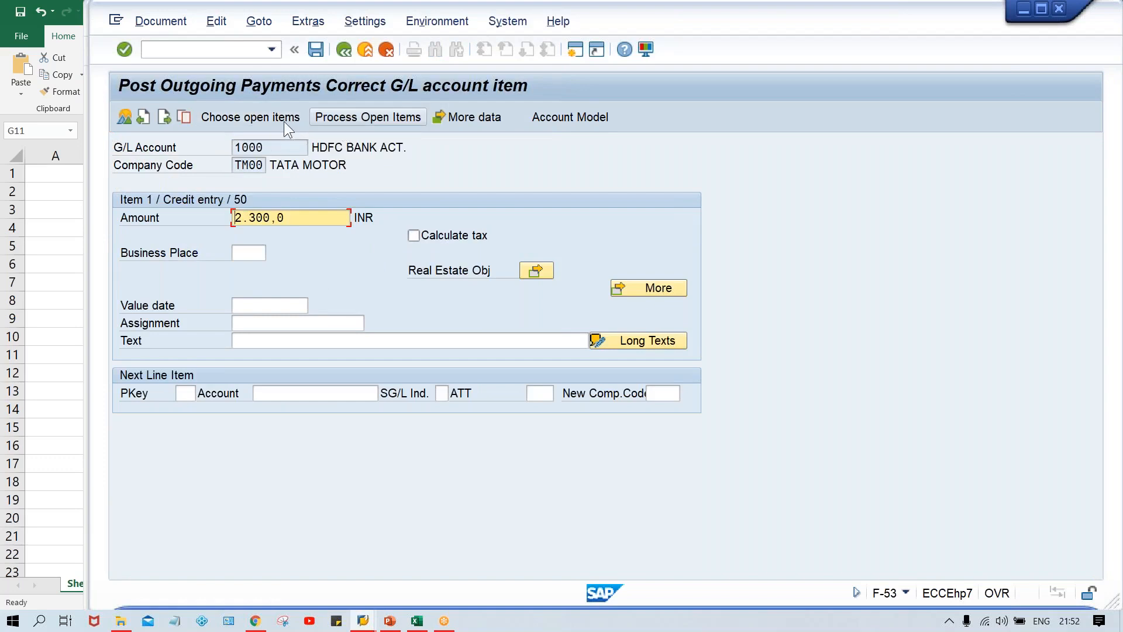
- Return to processing open items and compare the amount entered with the assigned amount of invoices 2002 and 2003
click(321, 116)
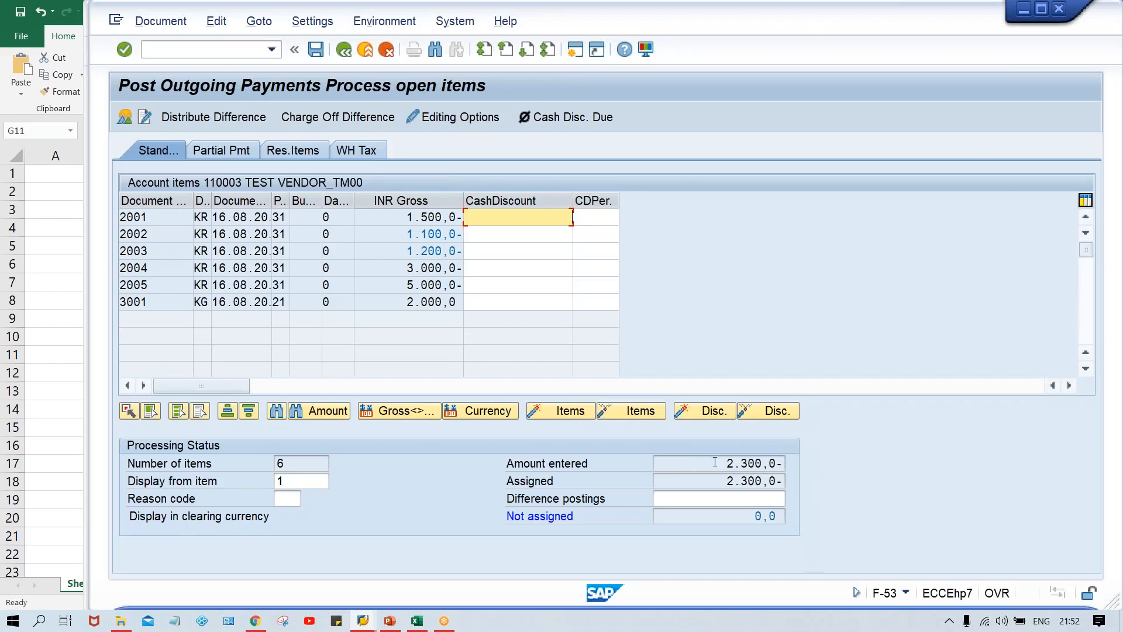
click(693, 462)
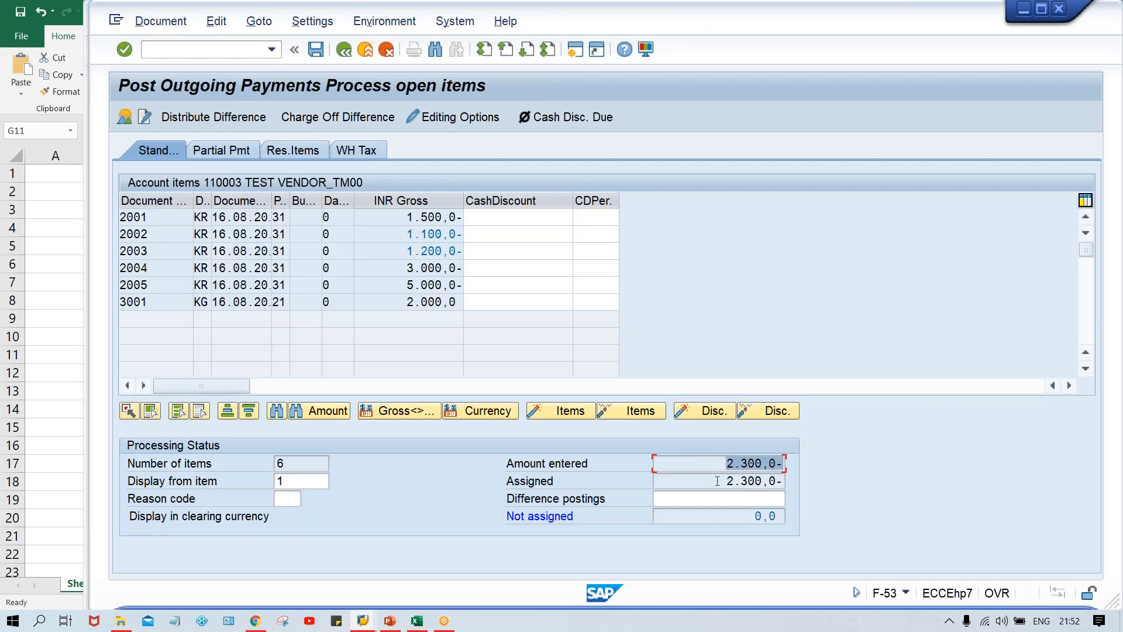
click(717, 481)
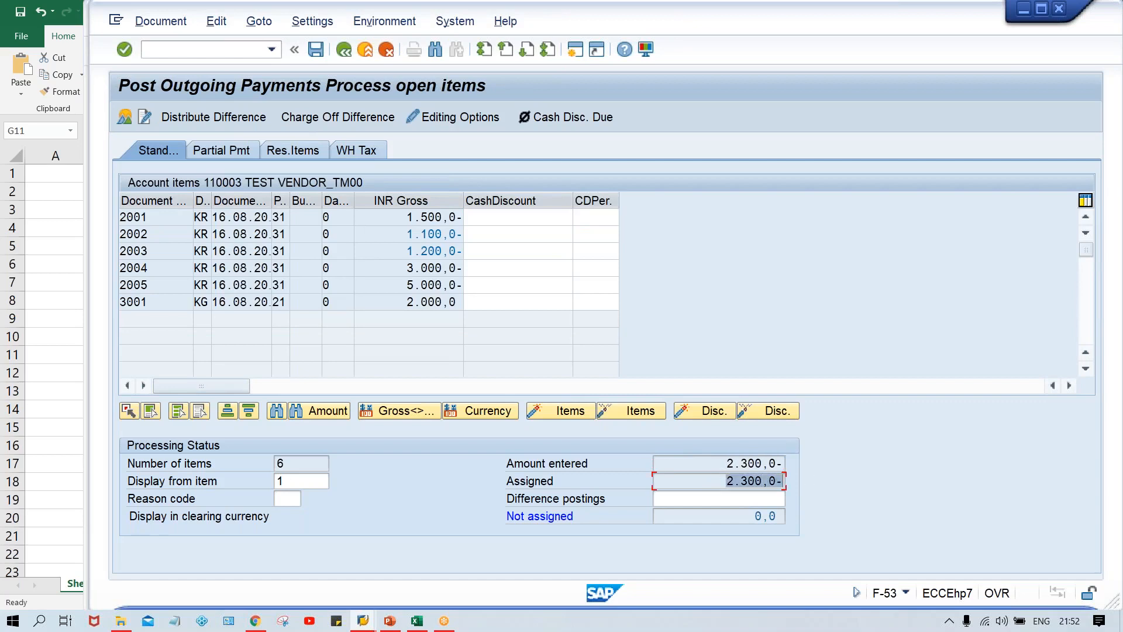
click(389, 235)
click(387, 254)
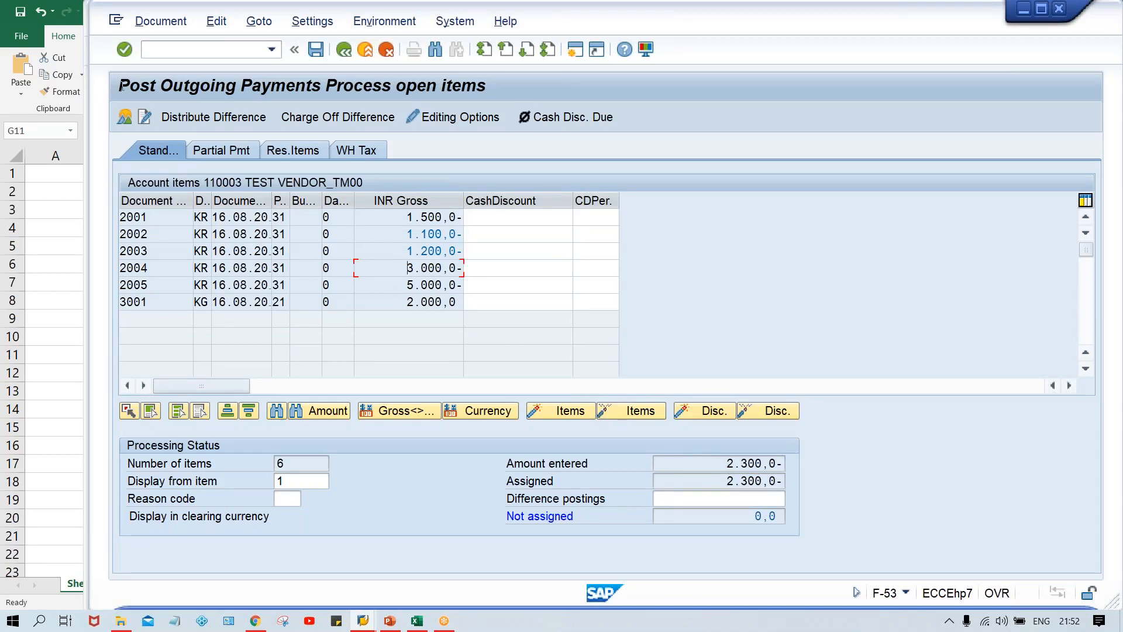
- Simulate the outgoing payment document and post it
click(159, 21)
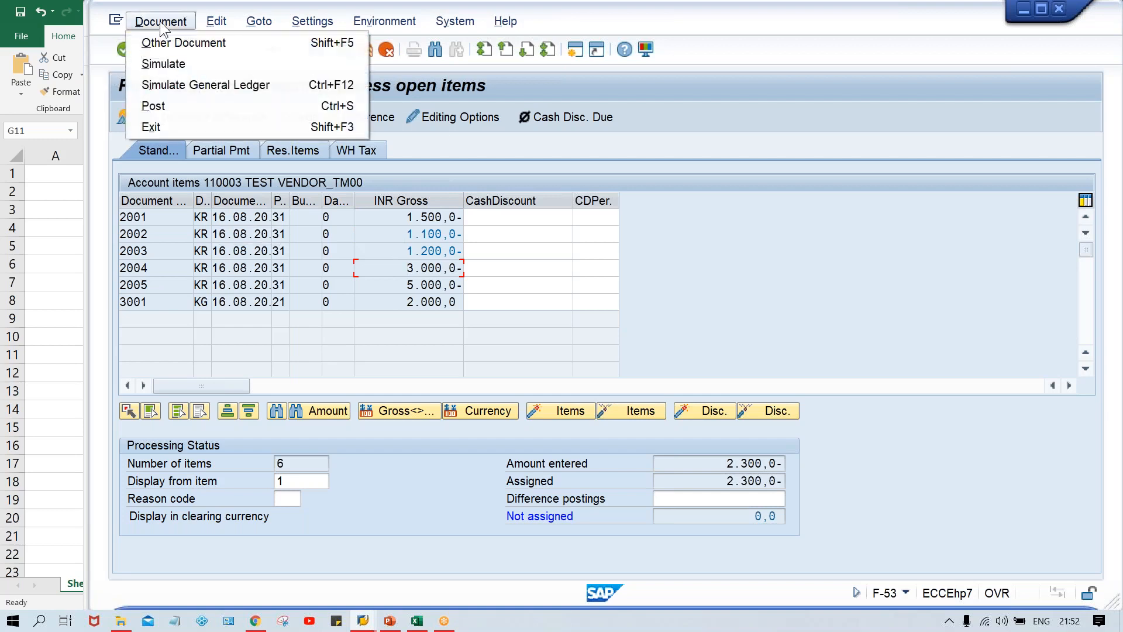
click(167, 65)
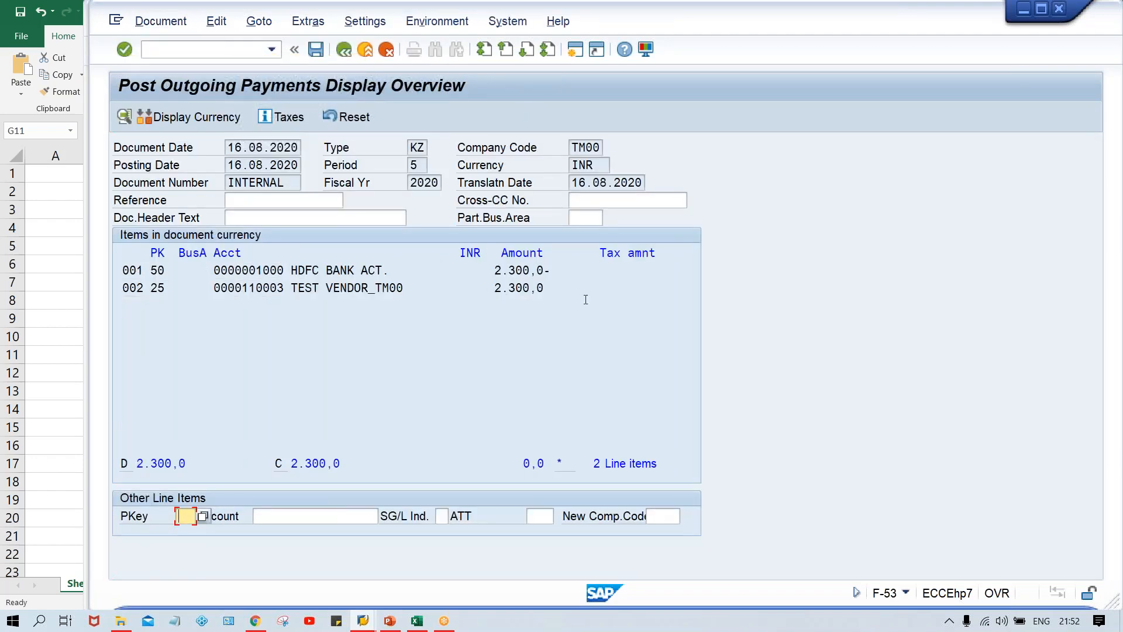
click(316, 49)
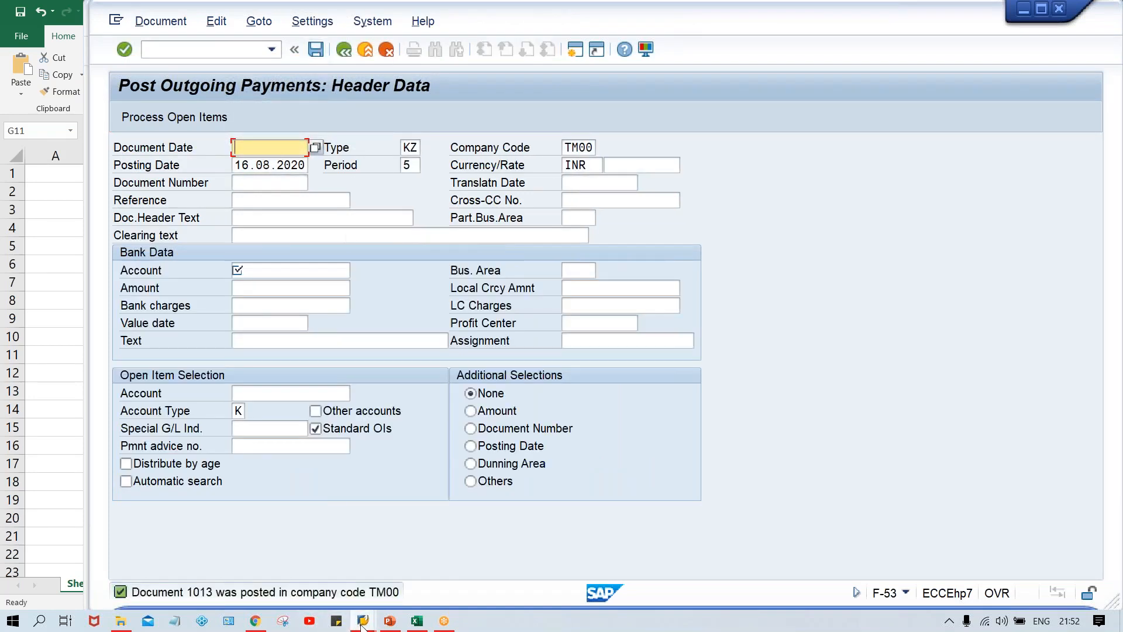
- Switch to the Vendor Line Item Display session and refresh the list
mouse_move(362, 623)
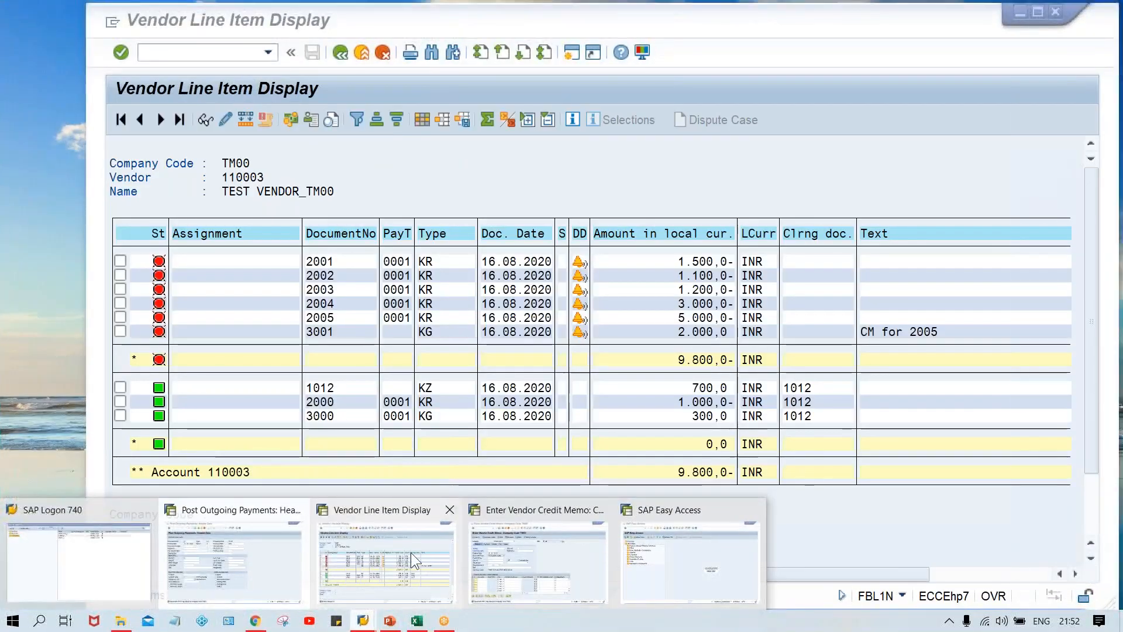
click(411, 552)
click(136, 25)
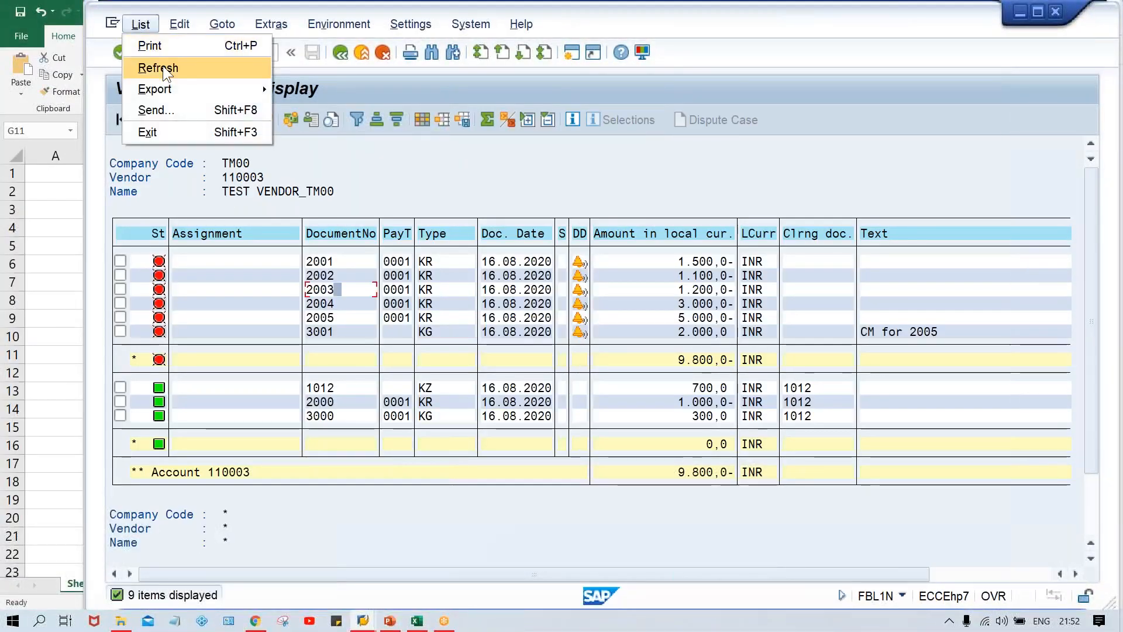
click(158, 68)
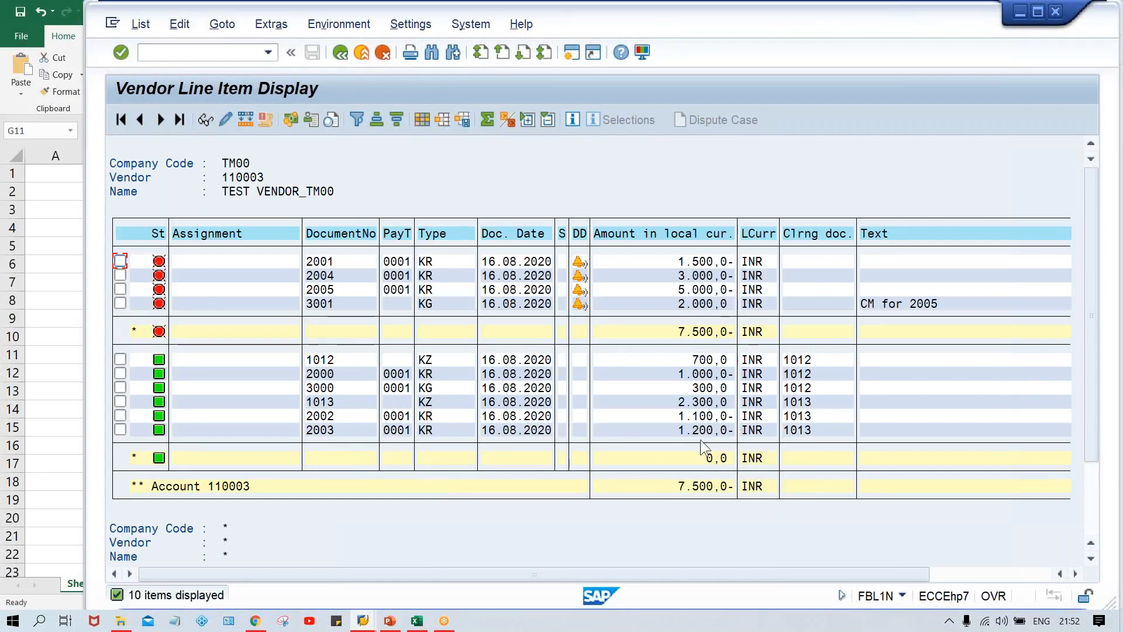
- Examine the cleared items' types, amounts and clearing documents, comparing payments 1012 and 1013 with the items they clear
click(679, 416)
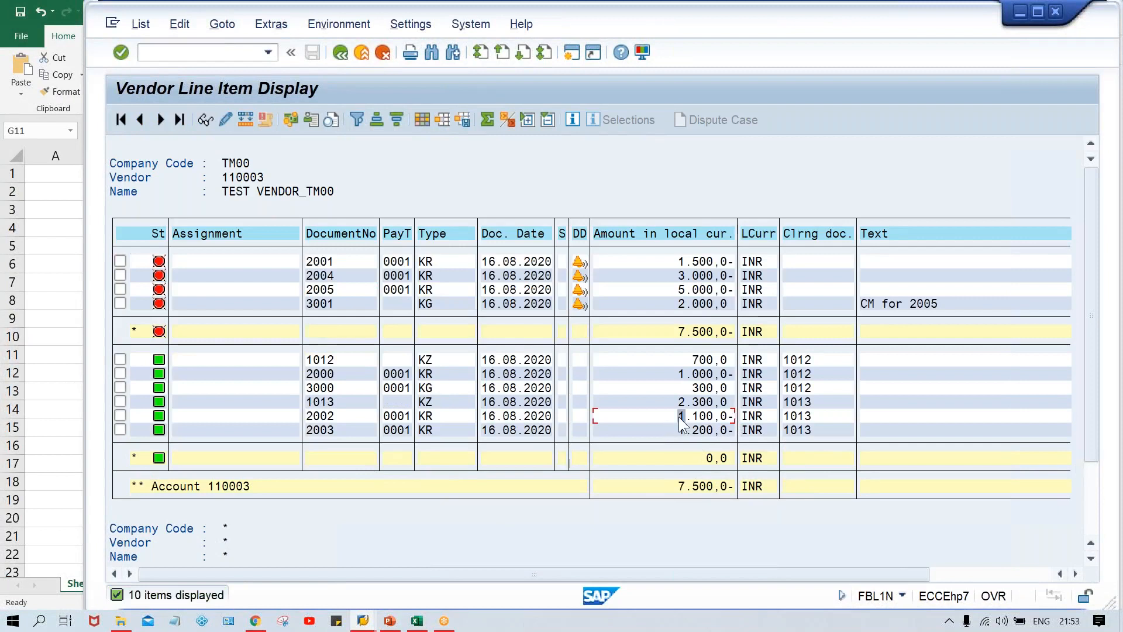
click(439, 415)
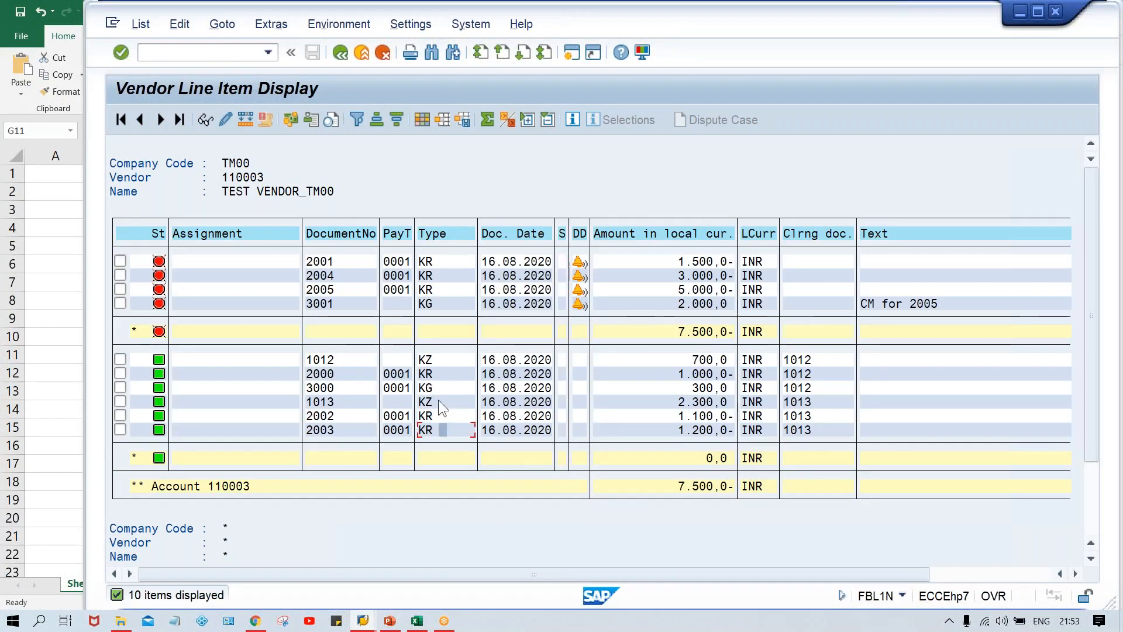
click(437, 400)
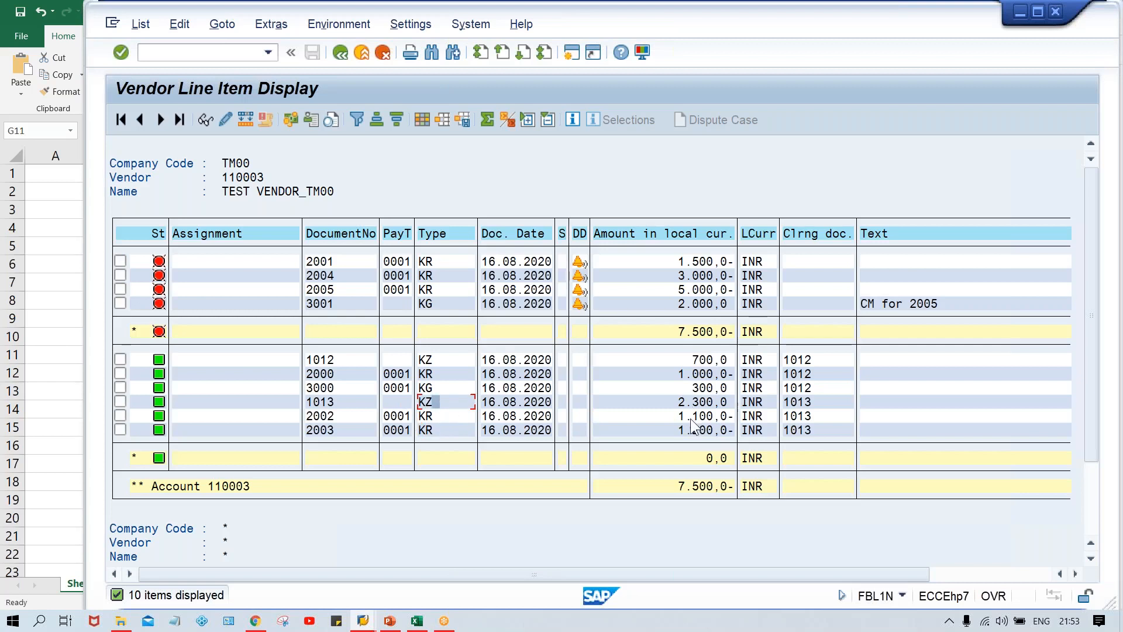
click(673, 402)
click(670, 416)
click(668, 426)
click(825, 406)
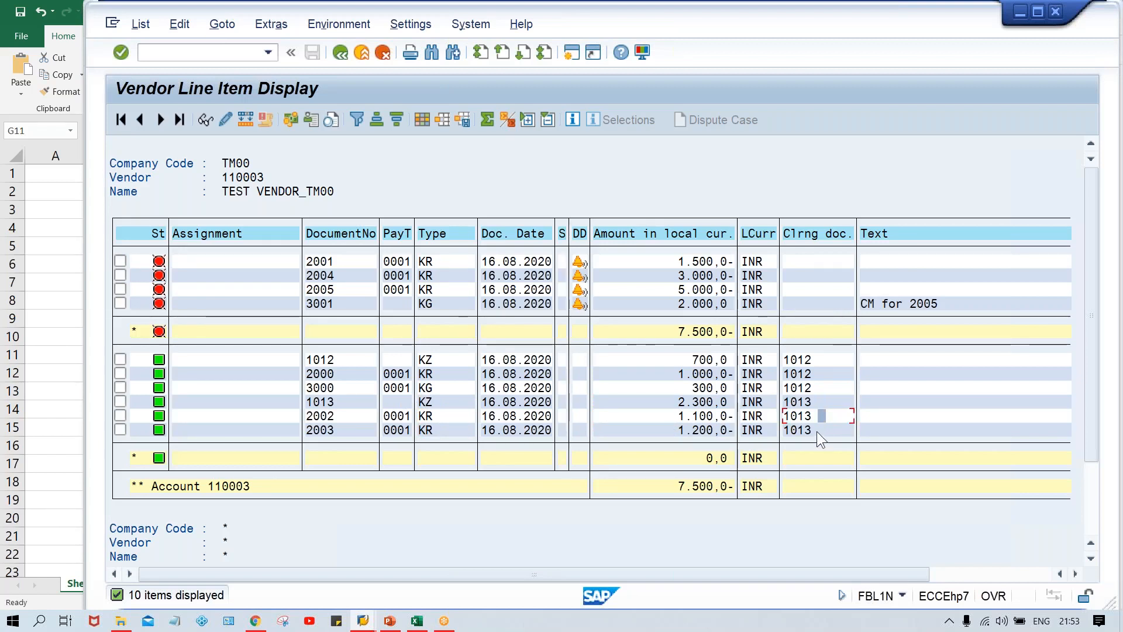
click(816, 431)
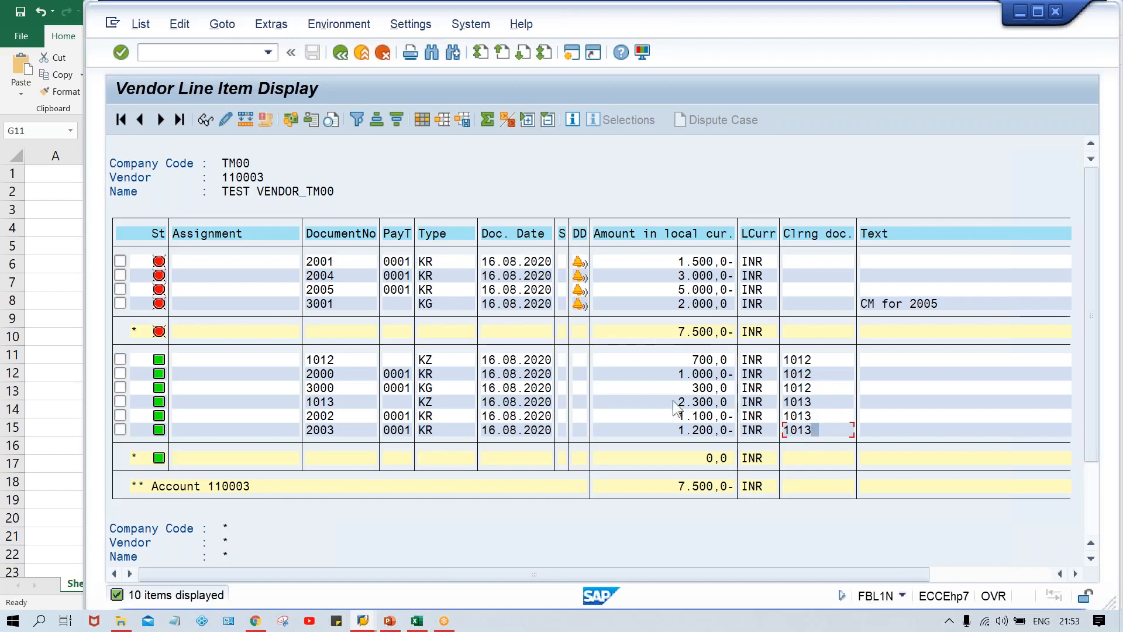
click(671, 431)
click(667, 402)
click(820, 418)
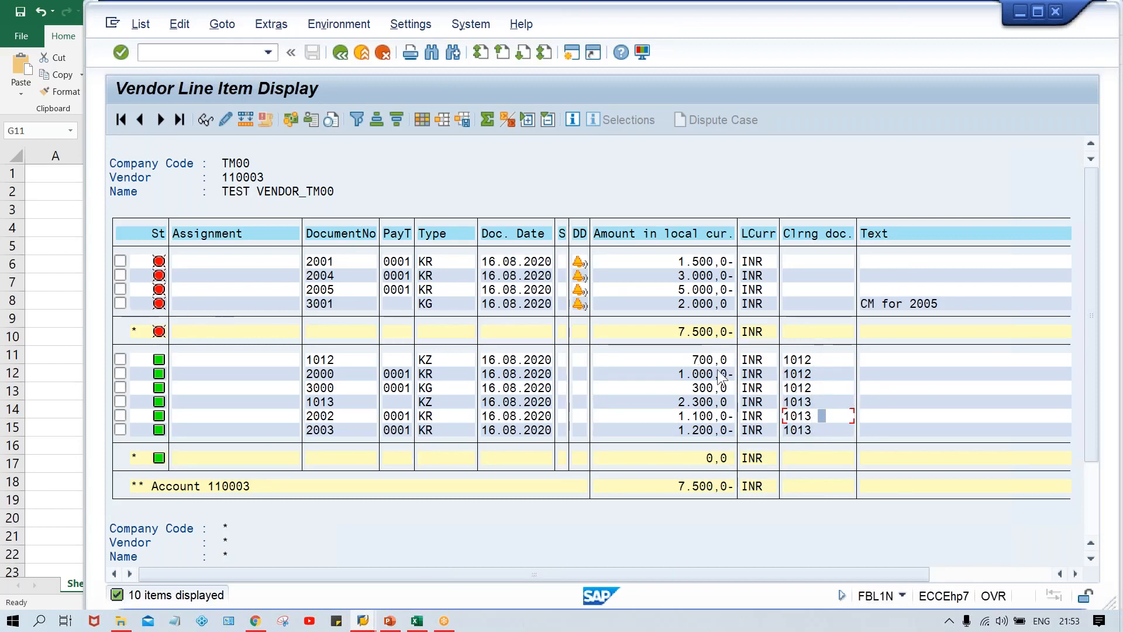
click(686, 361)
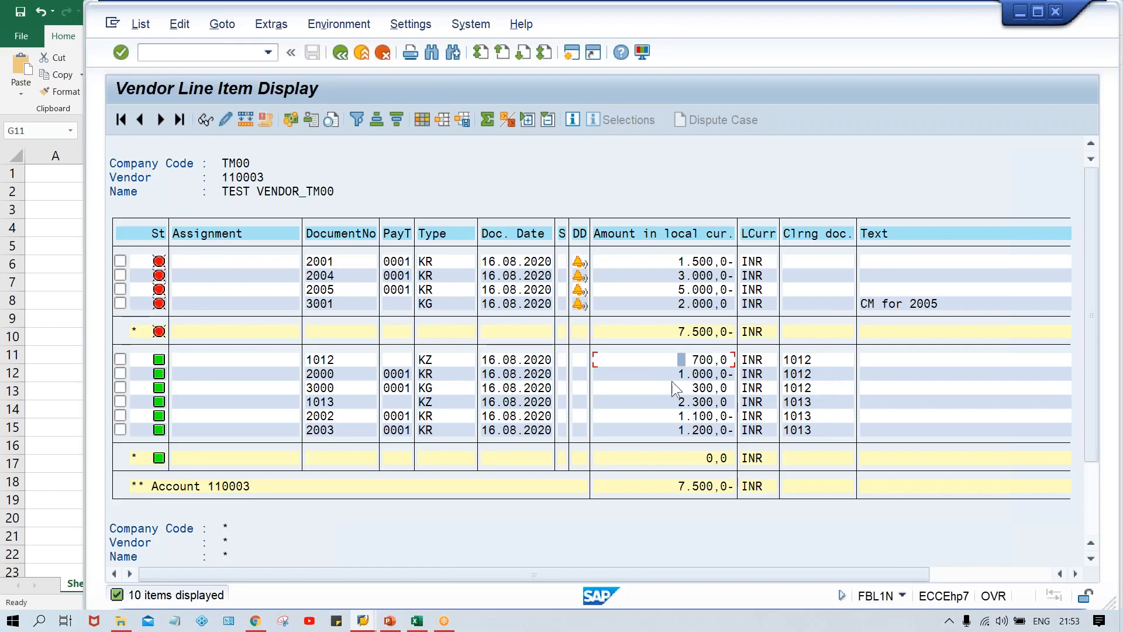
click(667, 374)
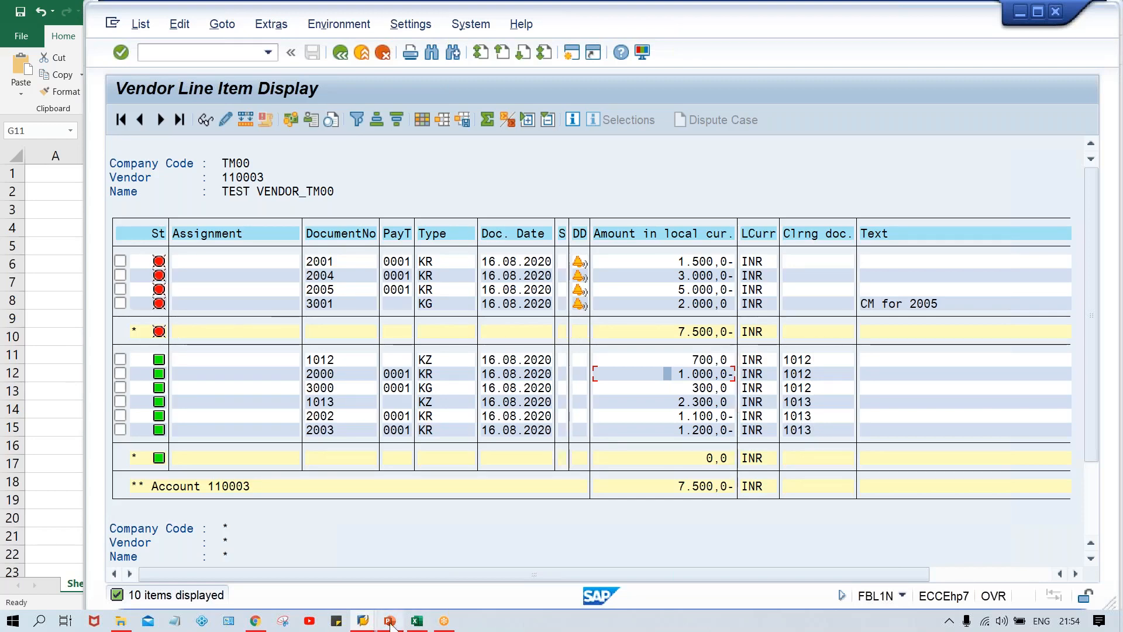
- Switch back to the Post Outgoing Payments session and set the document date to 16.08.2020
mouse_move(363, 621)
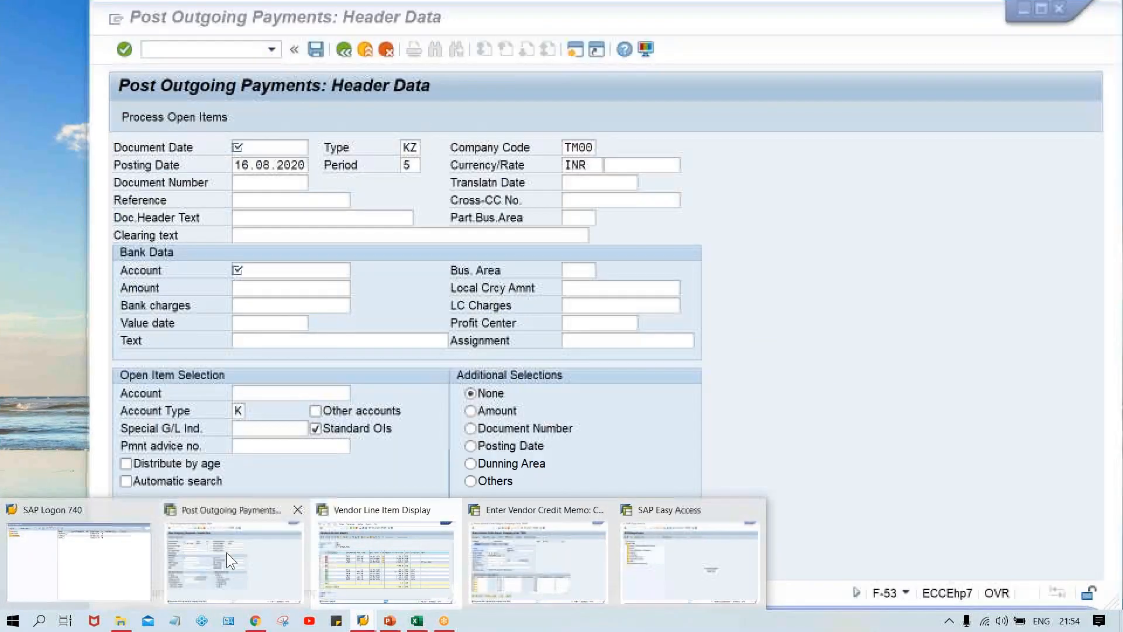
click(226, 552)
key(BackSpace)
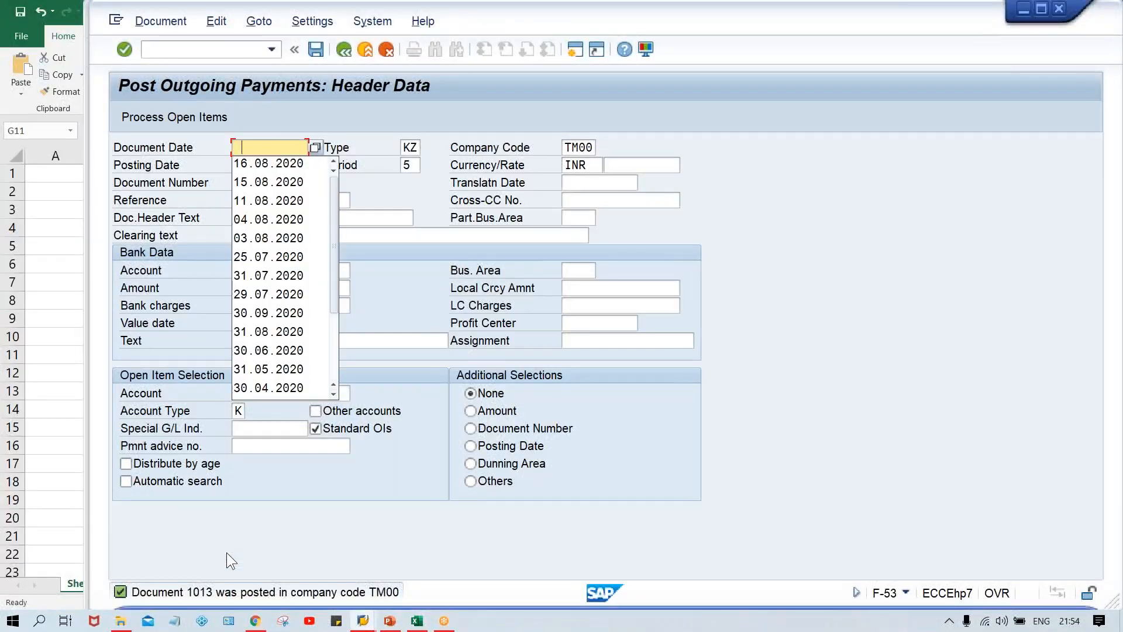
key(Down)
key(Return)
- Enter the HDFC bank G/L account in the bank data with an amount of 1
key(ctrl+Tab)
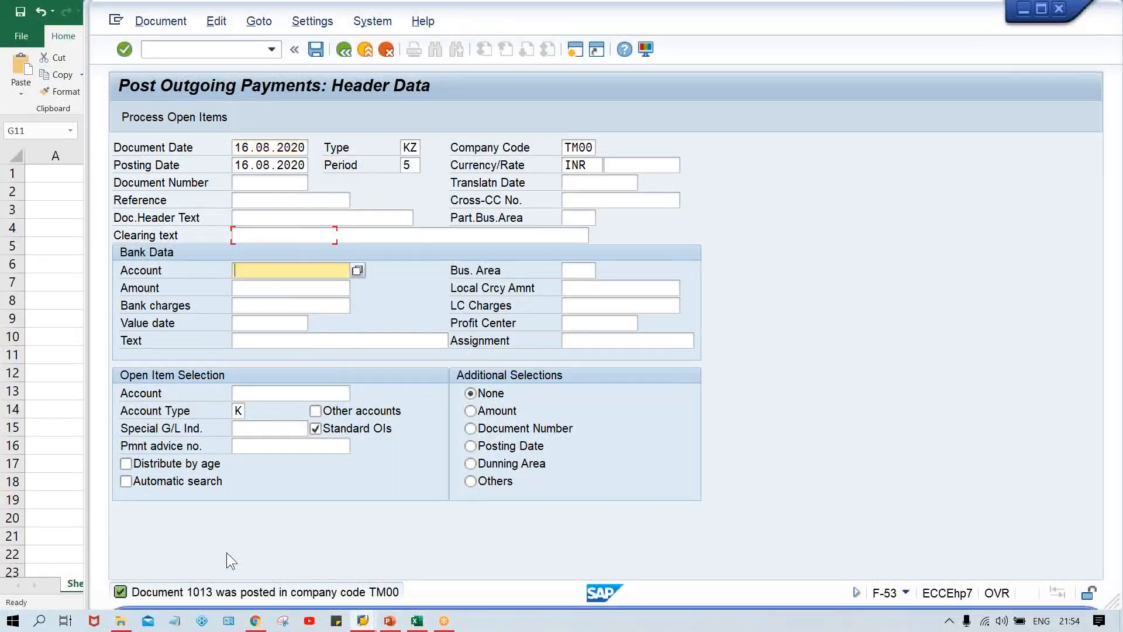
key(BackSpace)
key(Down)
key(Return)
key(Tab)
key(Tab)
text(1)
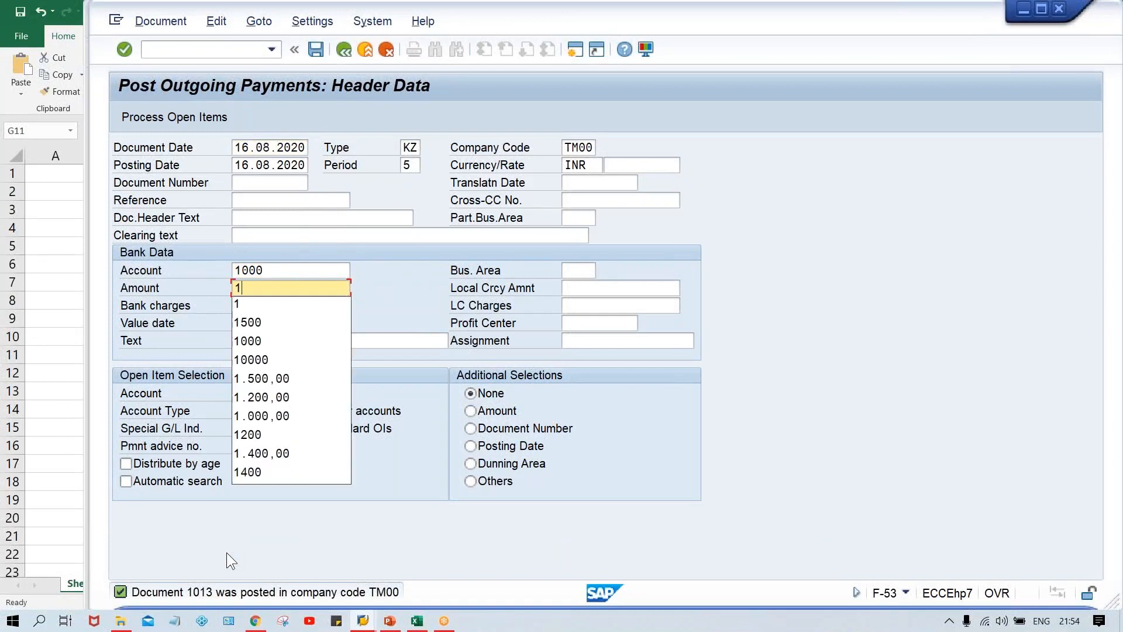
- Set the open item selection to account type K with the TM00 test vendor's account and process its open items
key(Tab)
key(ctrl+Tab)
key(Tab)
key(BackSpace)
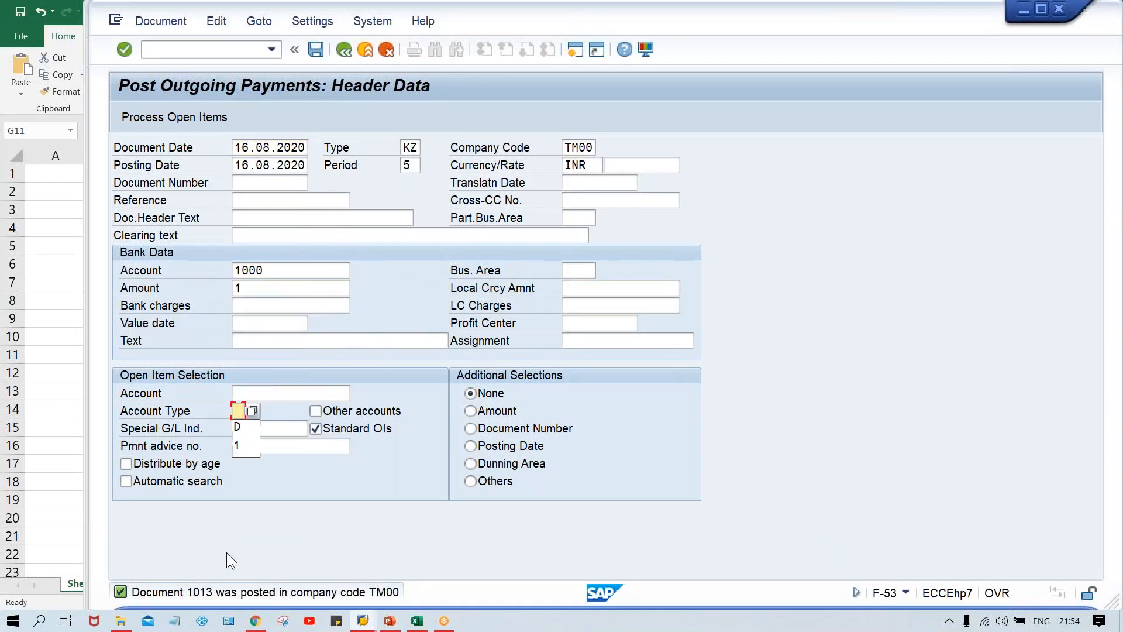
text(K)
key(shift+Tab)
key(BackSpace)
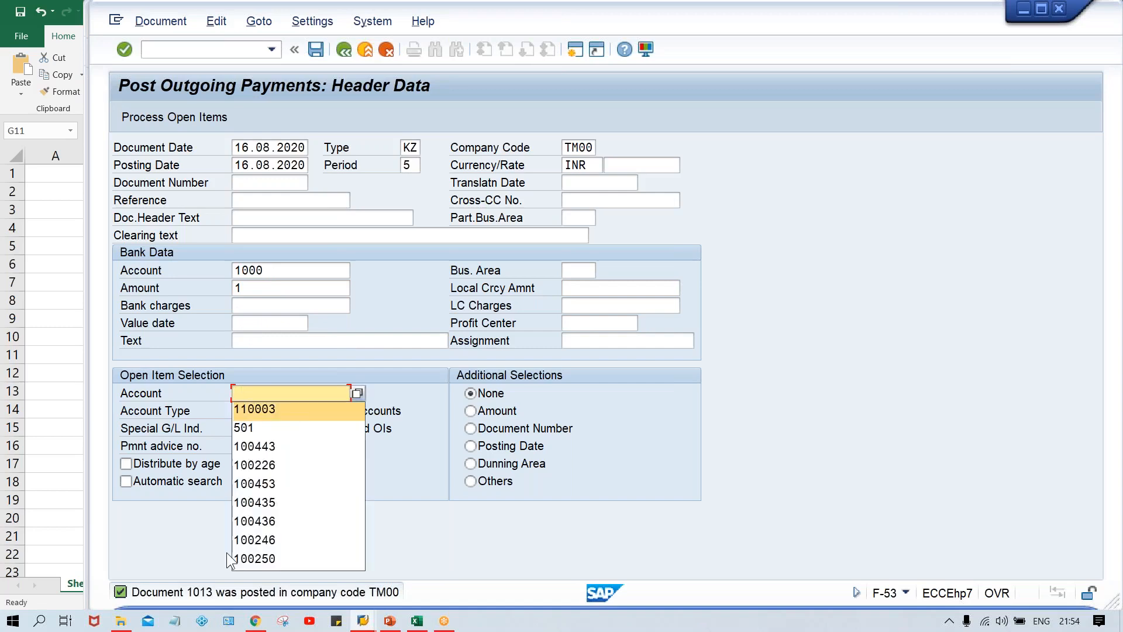
key(Return)
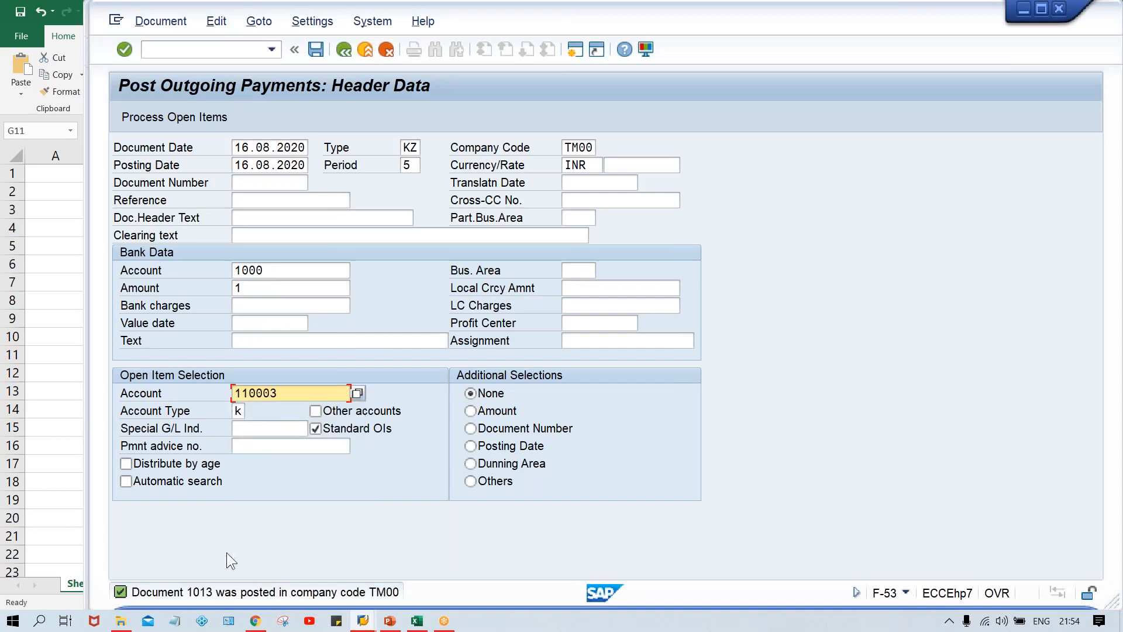
key(Return)
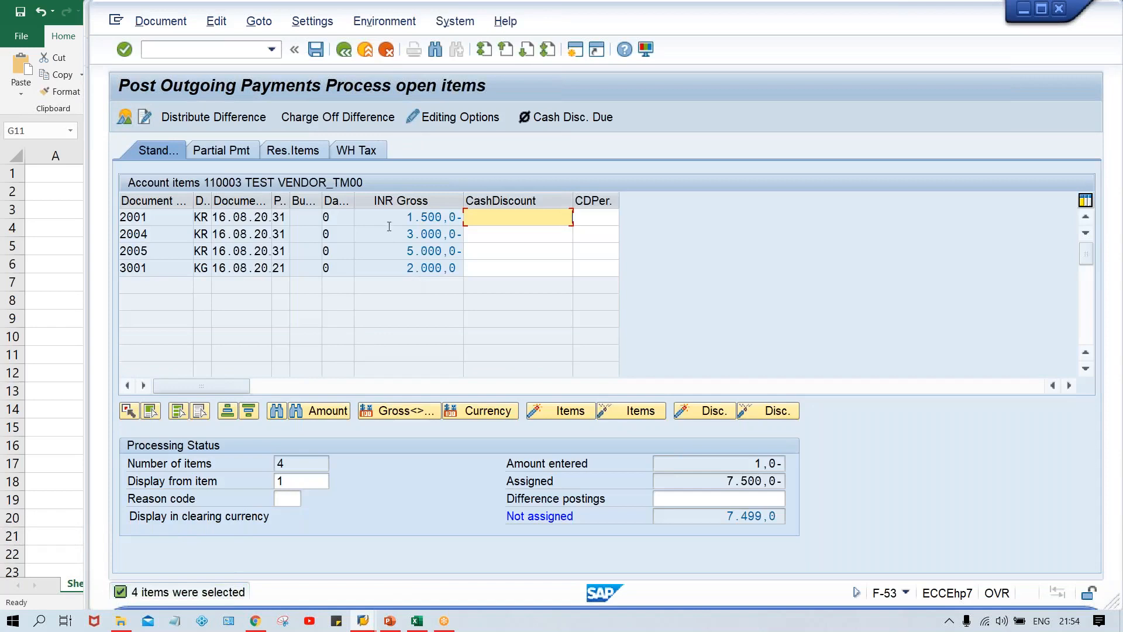
- Deactivate the open invoices 2001 and 2004 individually in the payment's open item list
click(400, 251)
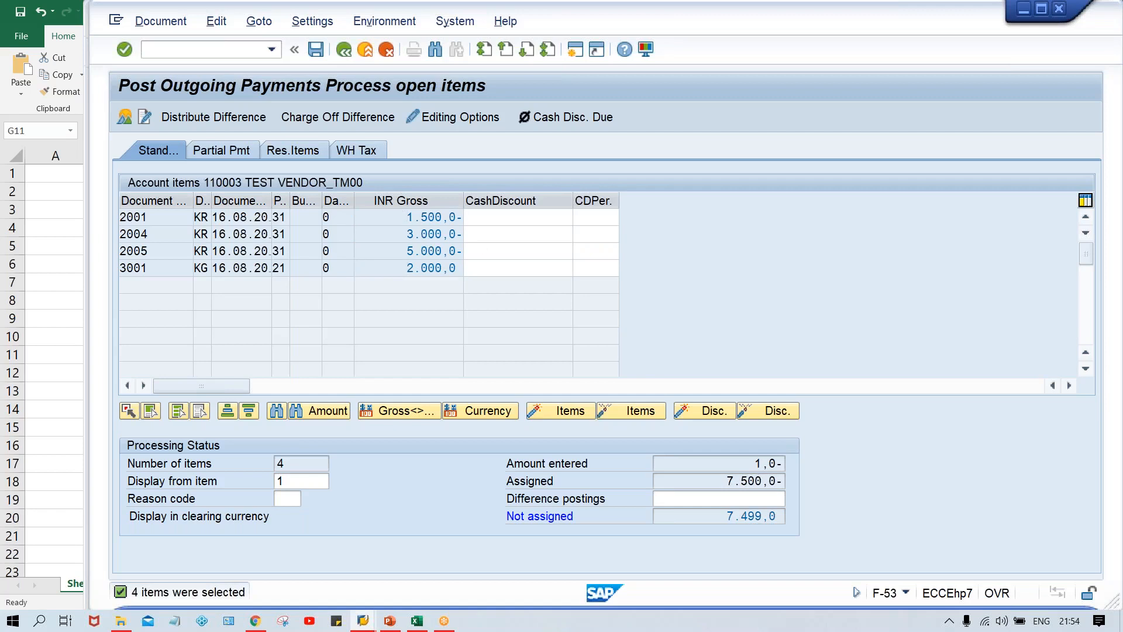
double_click(410, 217)
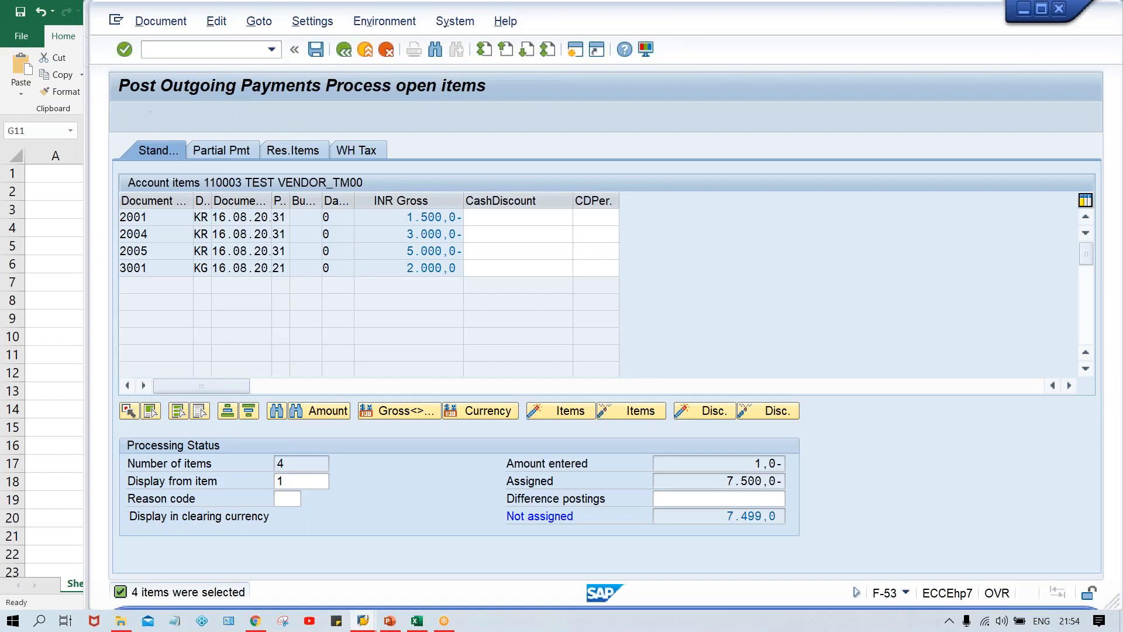
double_click(404, 234)
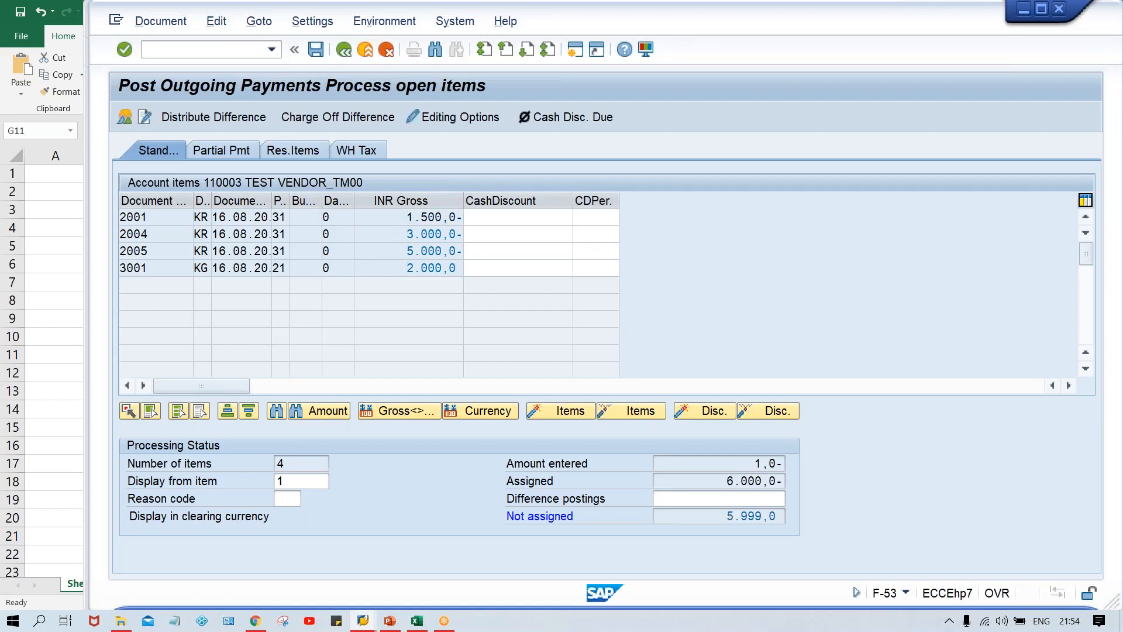
double_click(412, 217)
double_click(412, 217)
- Deactivate all open items at once, activate only invoice 2005 and credit memo 3001, and check the assigned amount
click(177, 412)
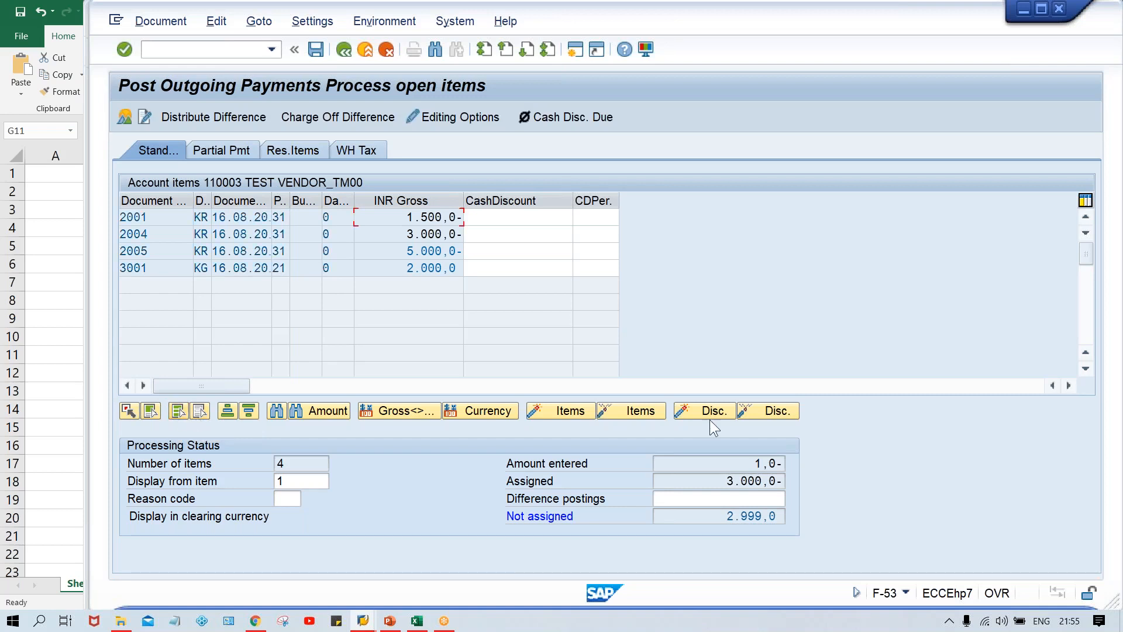
click(626, 406)
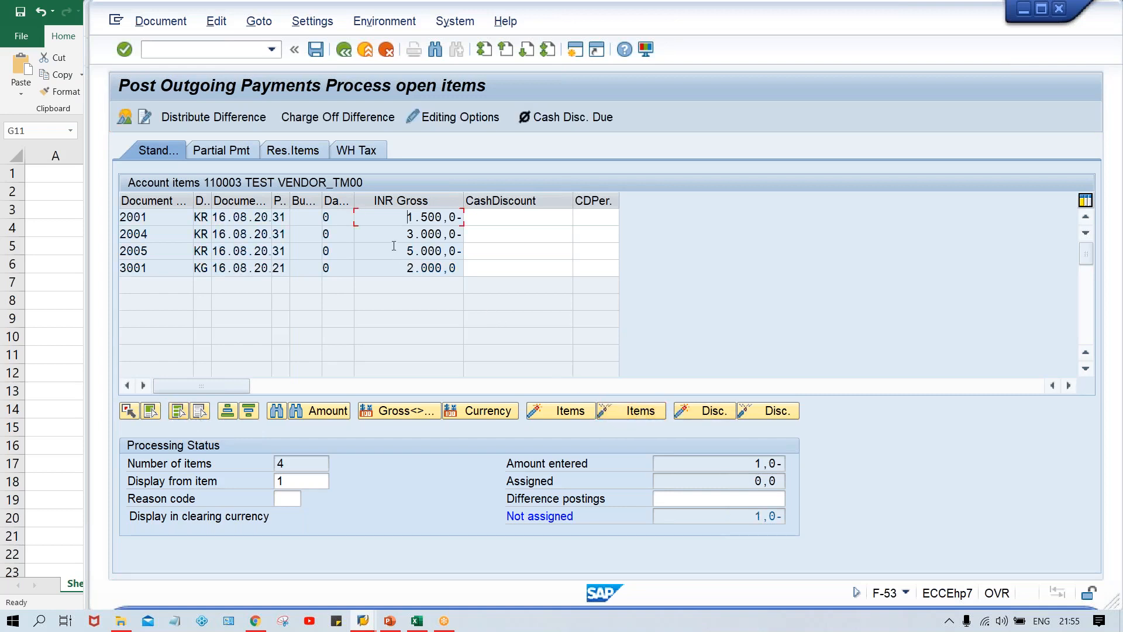
double_click(432, 252)
double_click(431, 268)
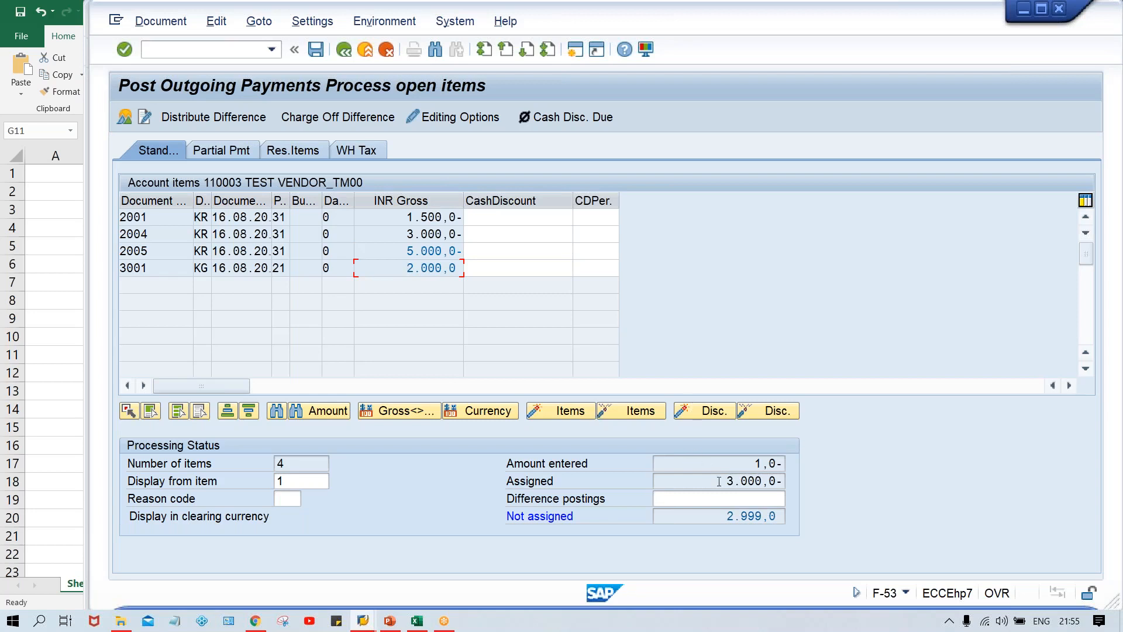
drag(719, 481, 785, 482)
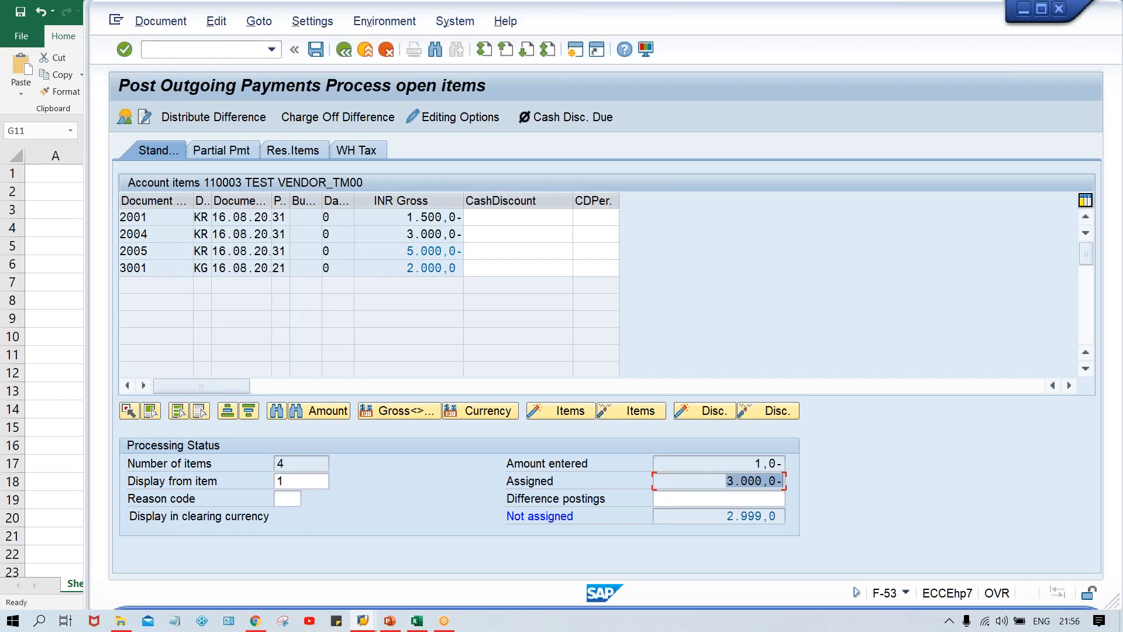
click(403, 267)
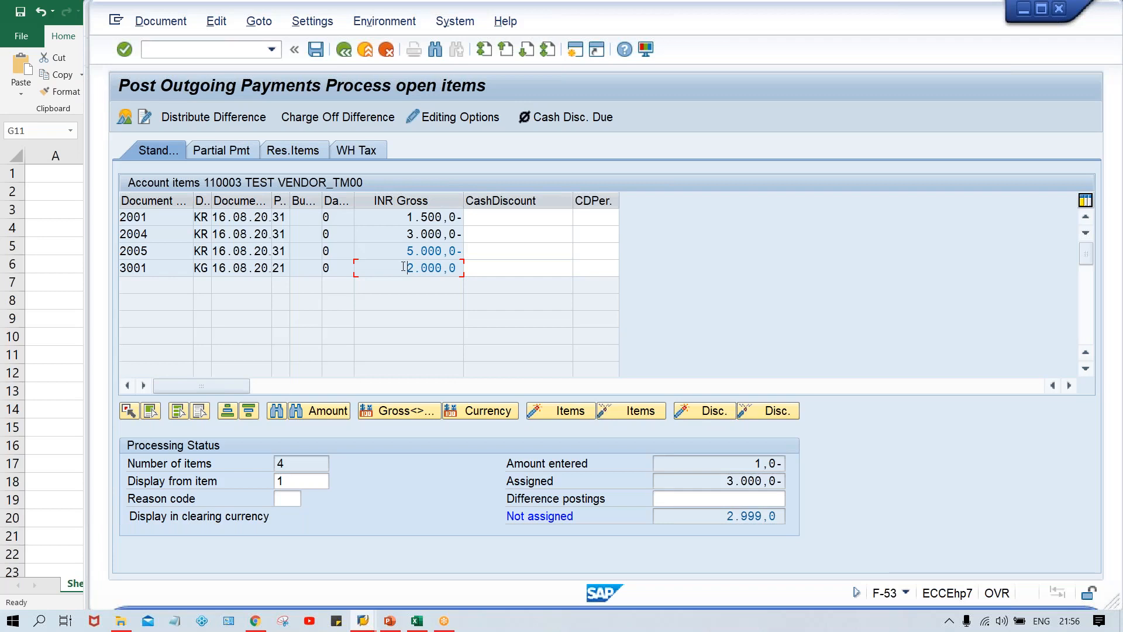
click(403, 252)
click(703, 476)
- Open the HDFC bank line item from the document overview and set its amount to 3000
click(124, 117)
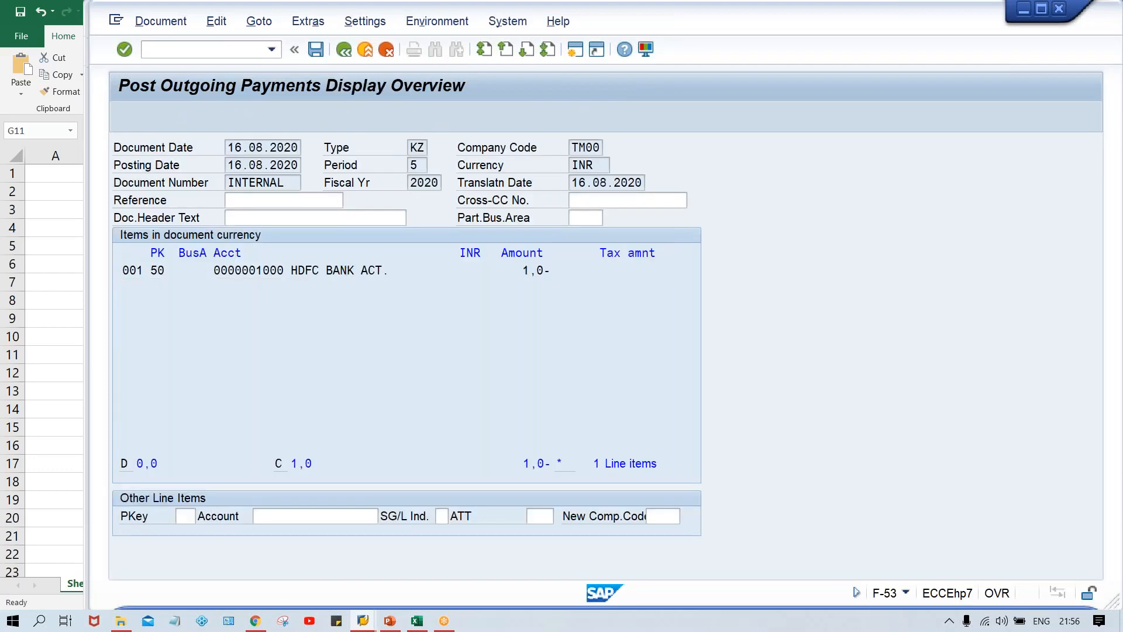
double_click(346, 271)
key(Delete)
key(Delete)
key(Delete)
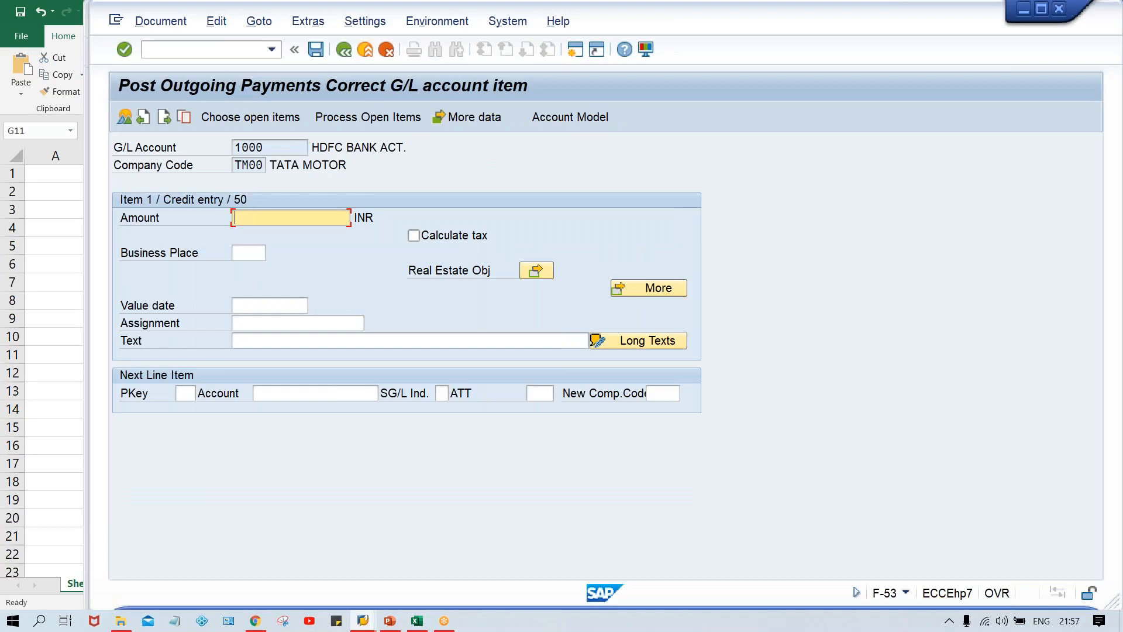
text(3000)
key(Return)
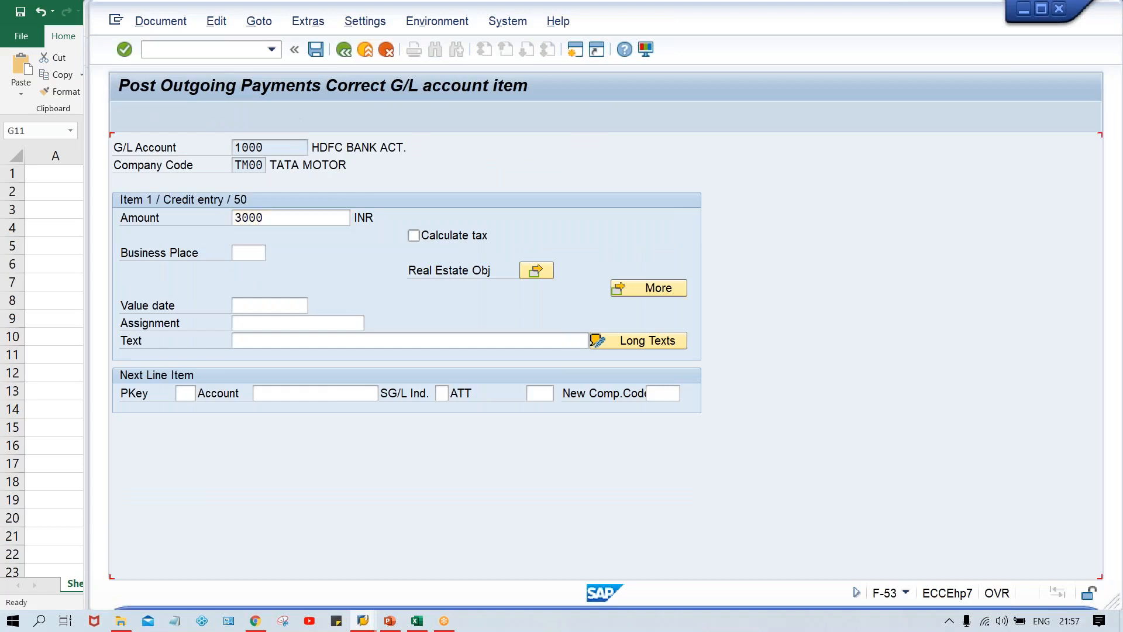
- Compare the entered and assigned amounts in the open items, and simulate and post the outgoing payment
click(339, 116)
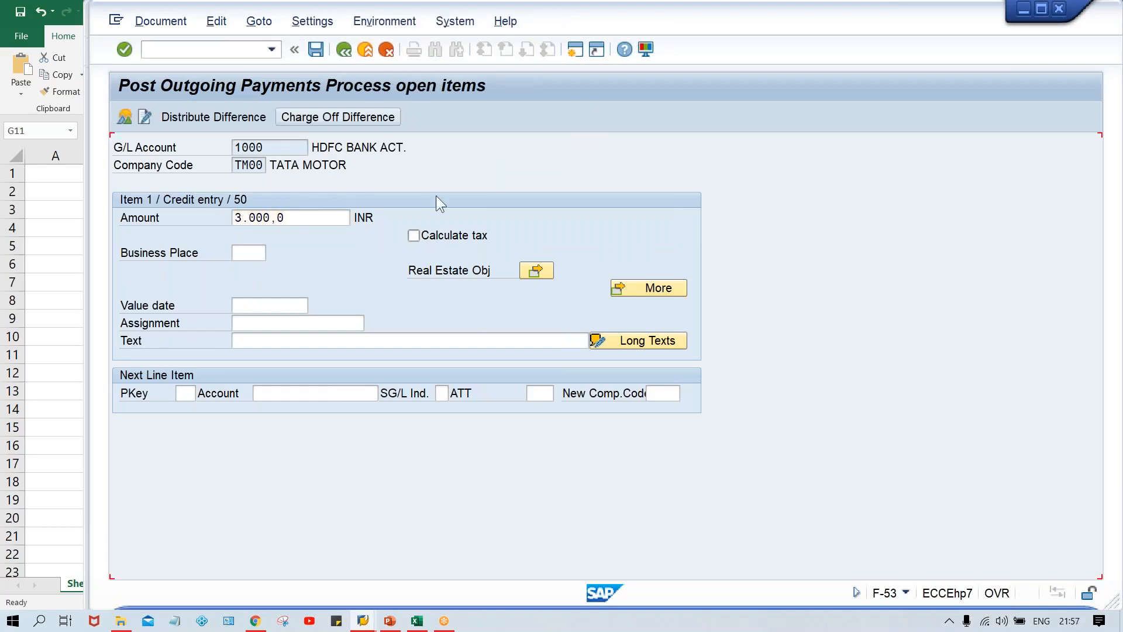
click(718, 461)
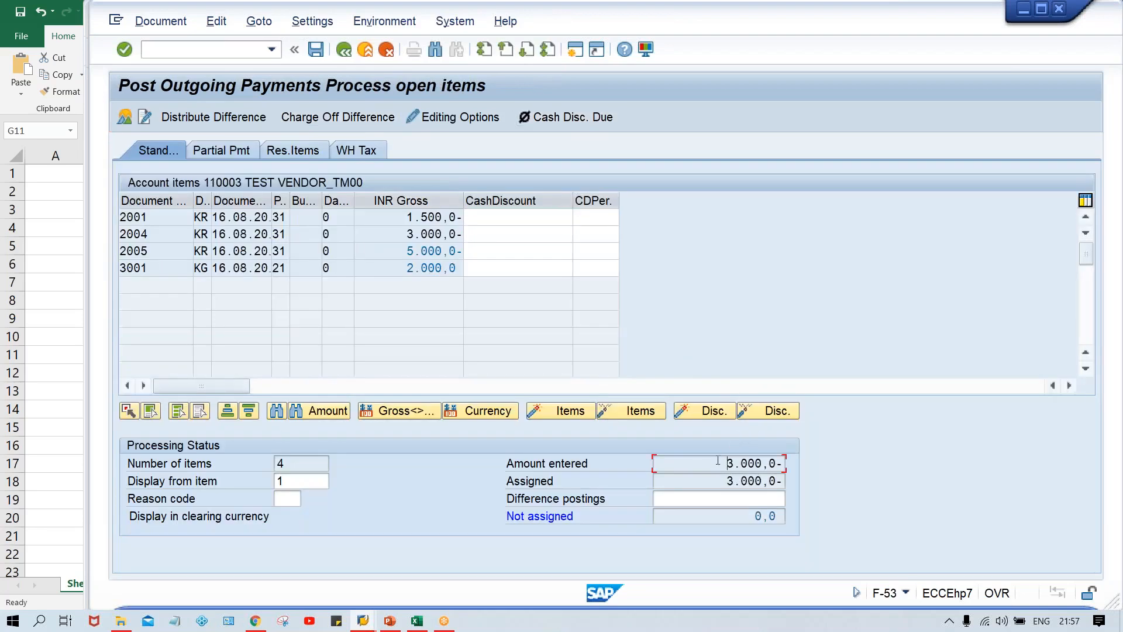
click(714, 480)
click(160, 22)
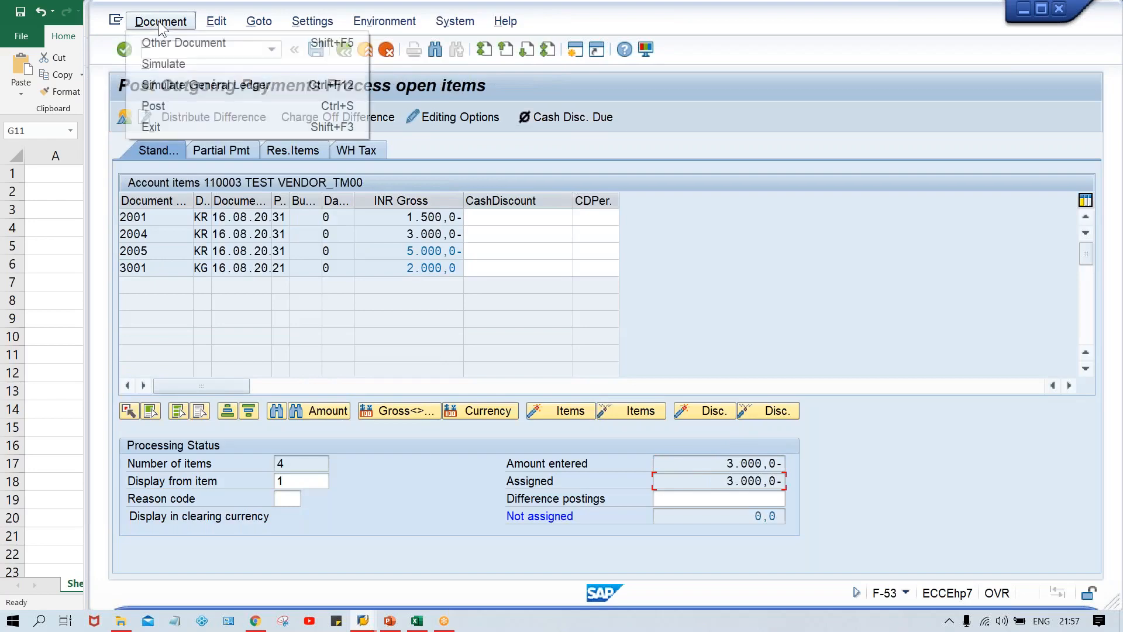
click(163, 63)
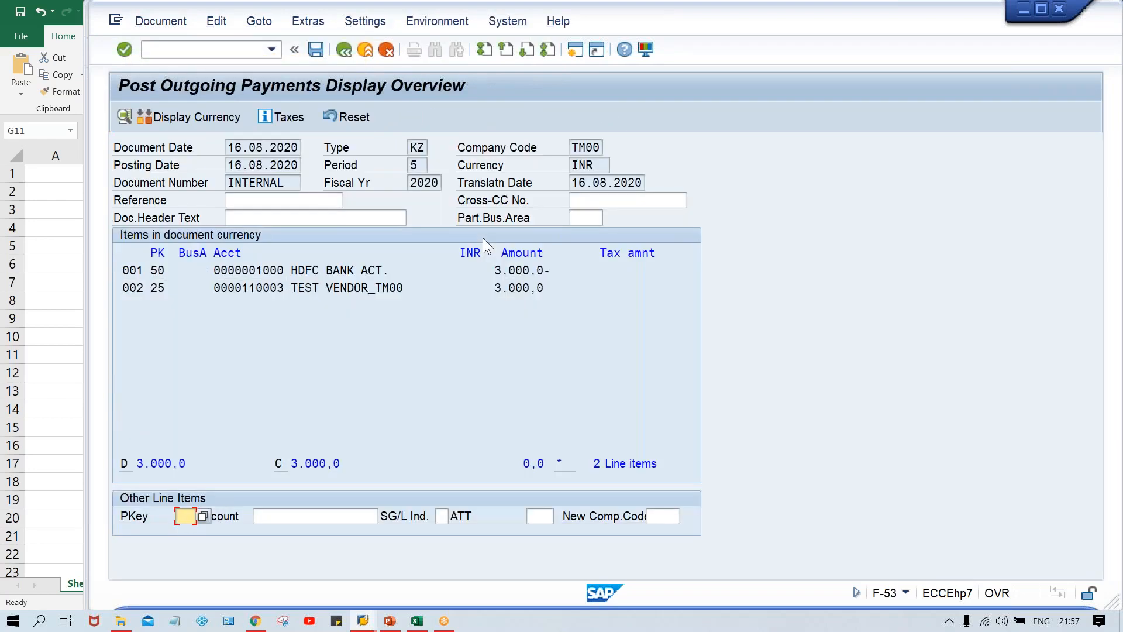
click(316, 49)
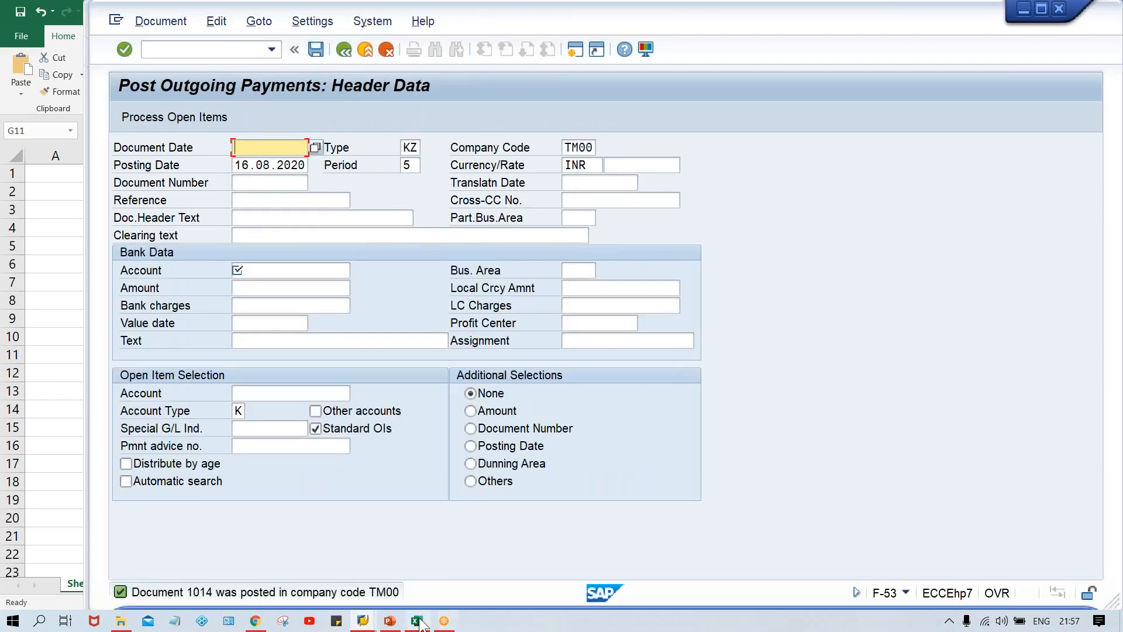
- Refresh the list in the Vendor Line Item Display session and review the new payment and the remaining open invoices
mouse_move(369, 620)
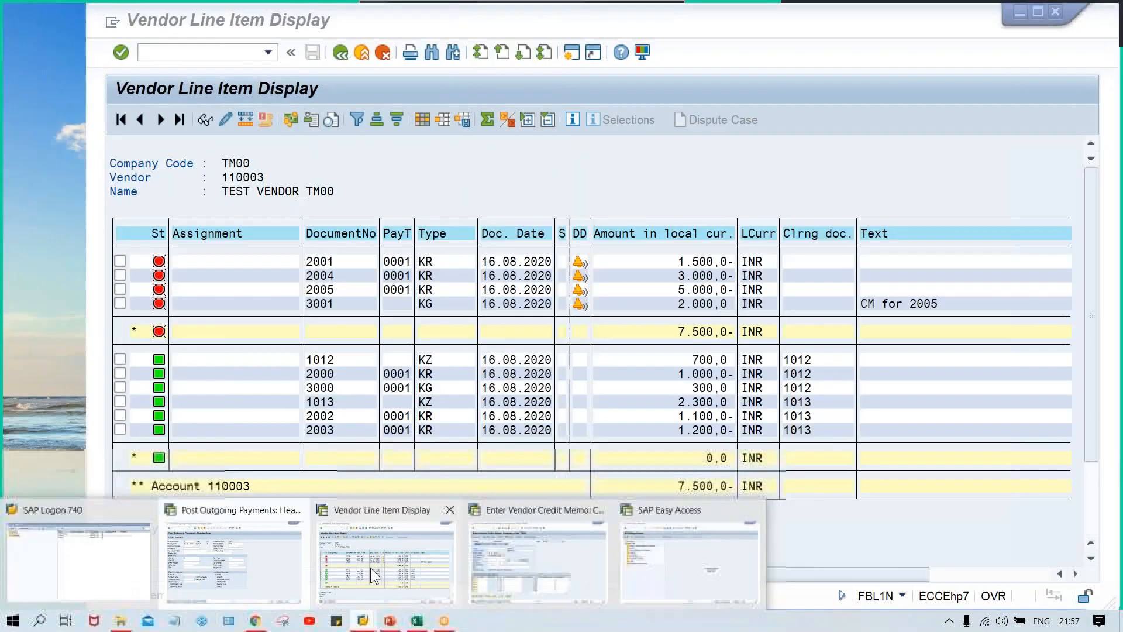
click(370, 568)
click(140, 24)
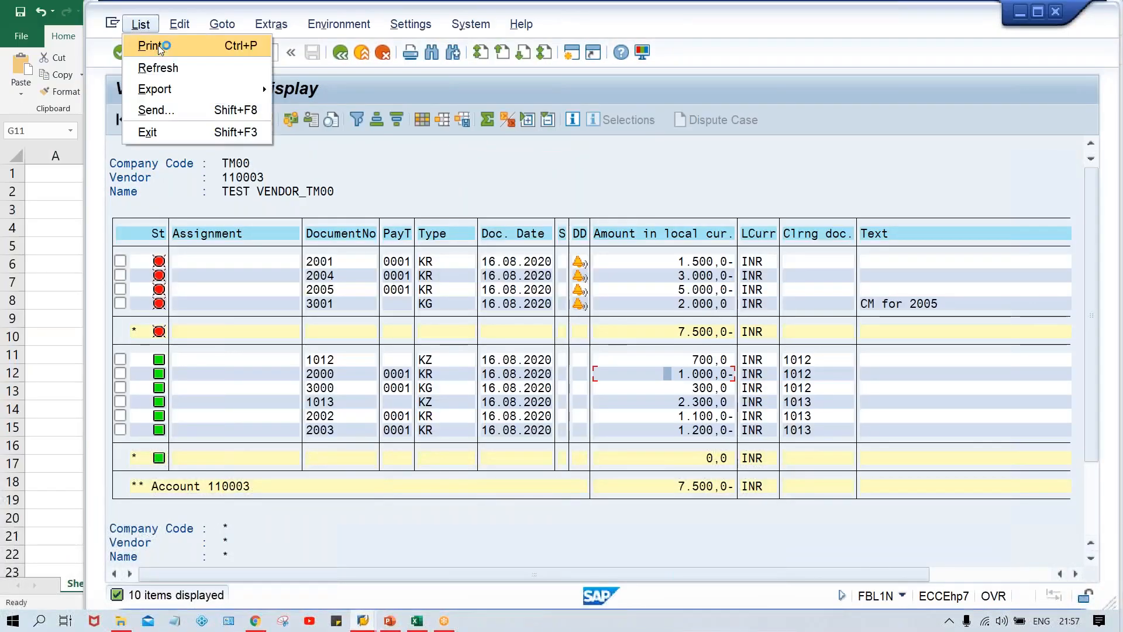
click(166, 68)
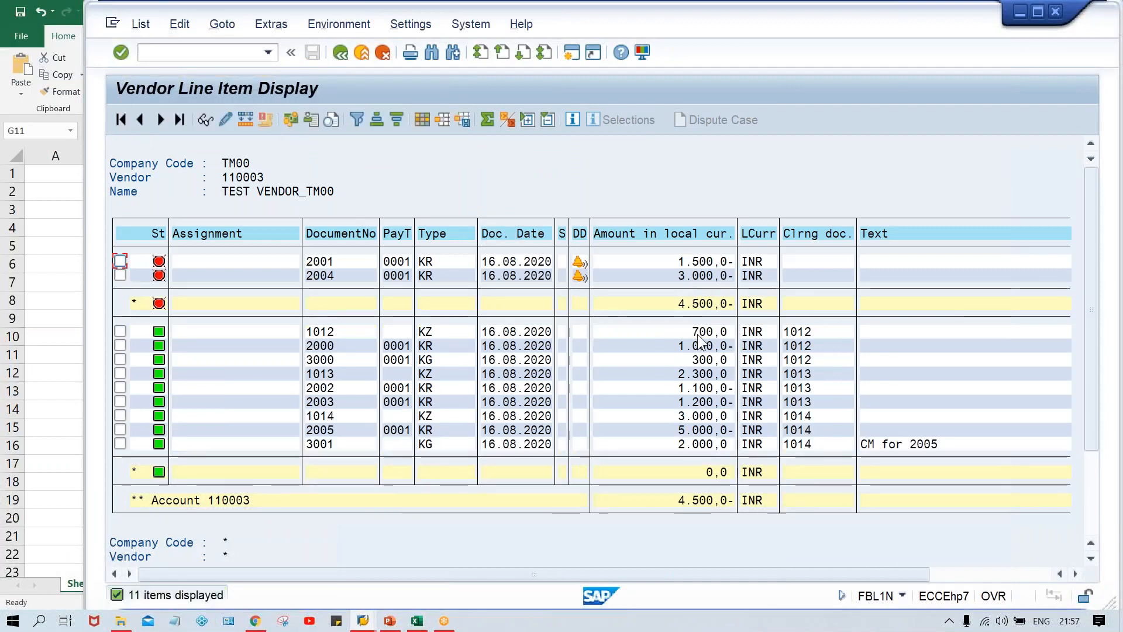
click(663, 413)
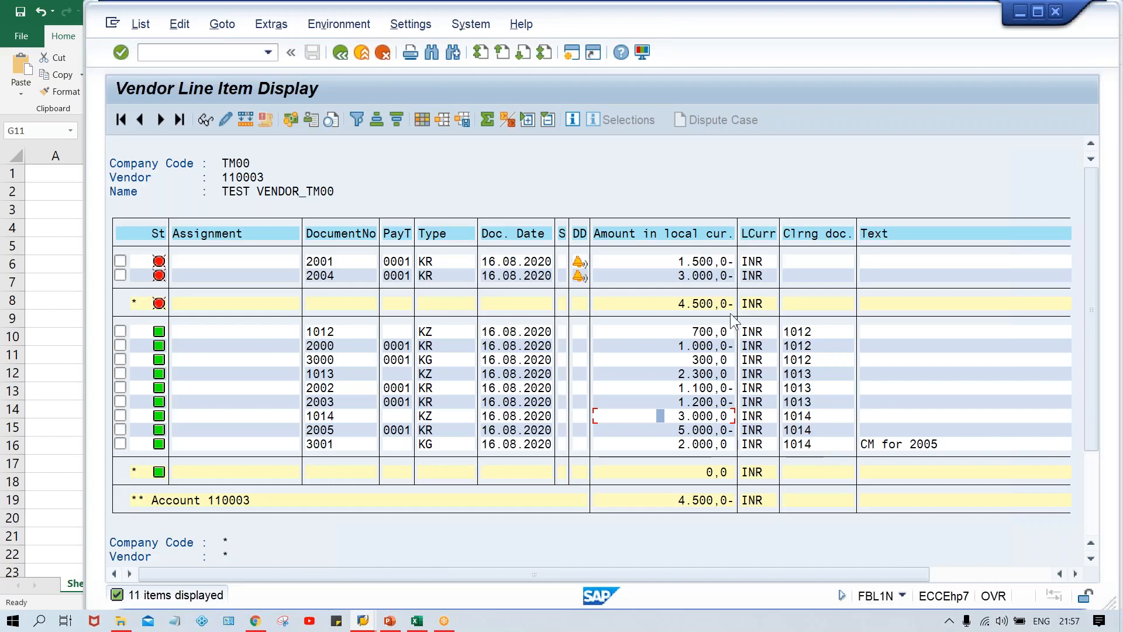
click(667, 267)
click(668, 274)
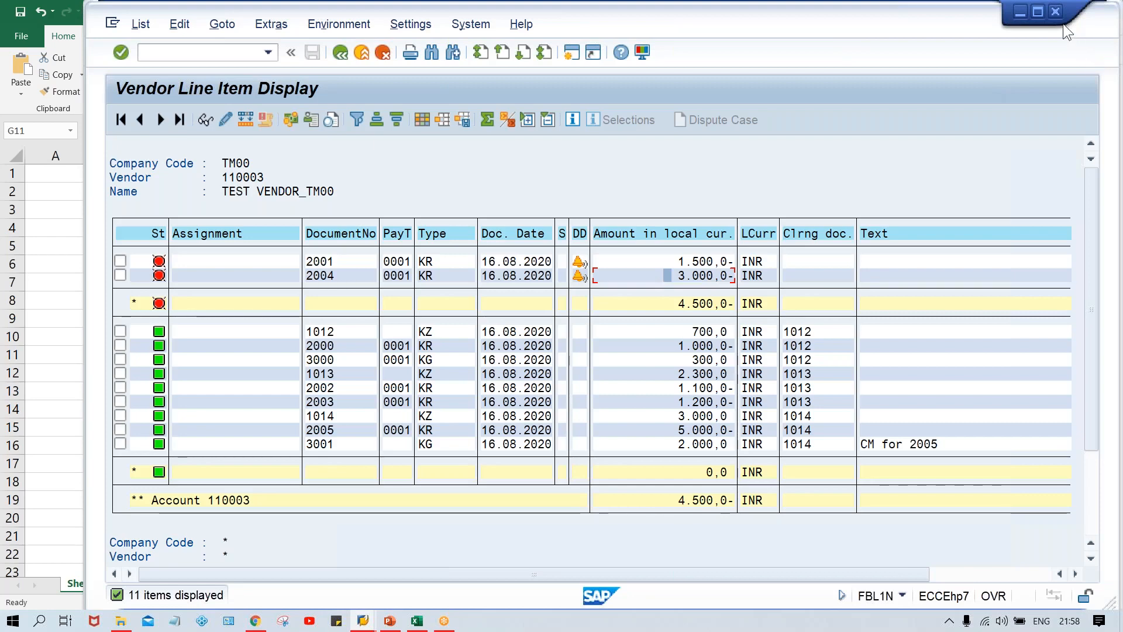
click(1022, 103)
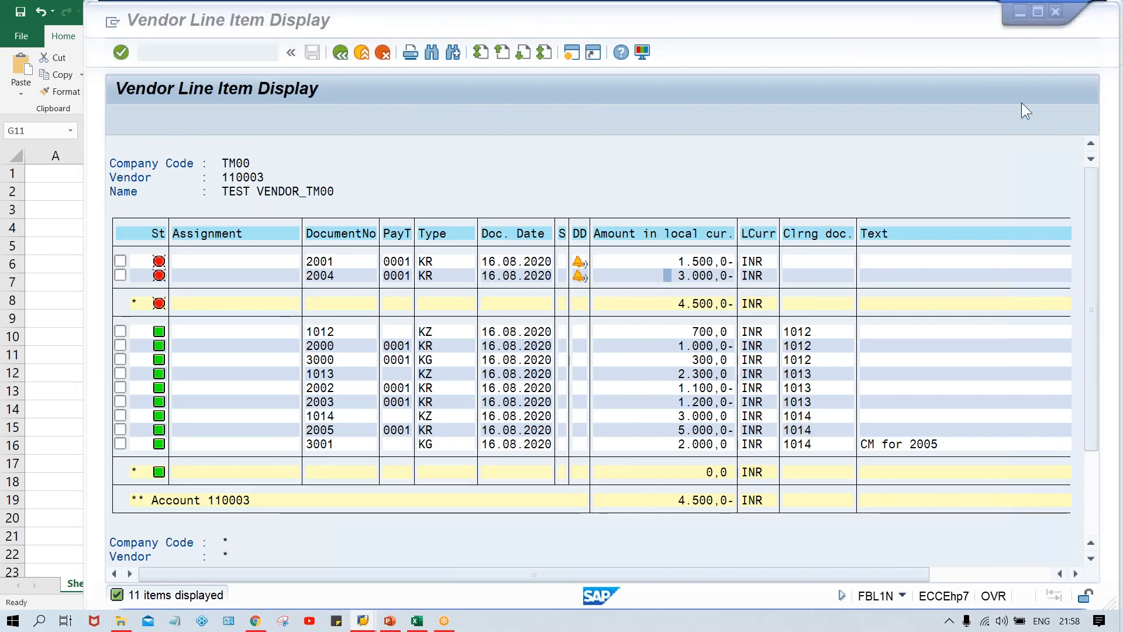